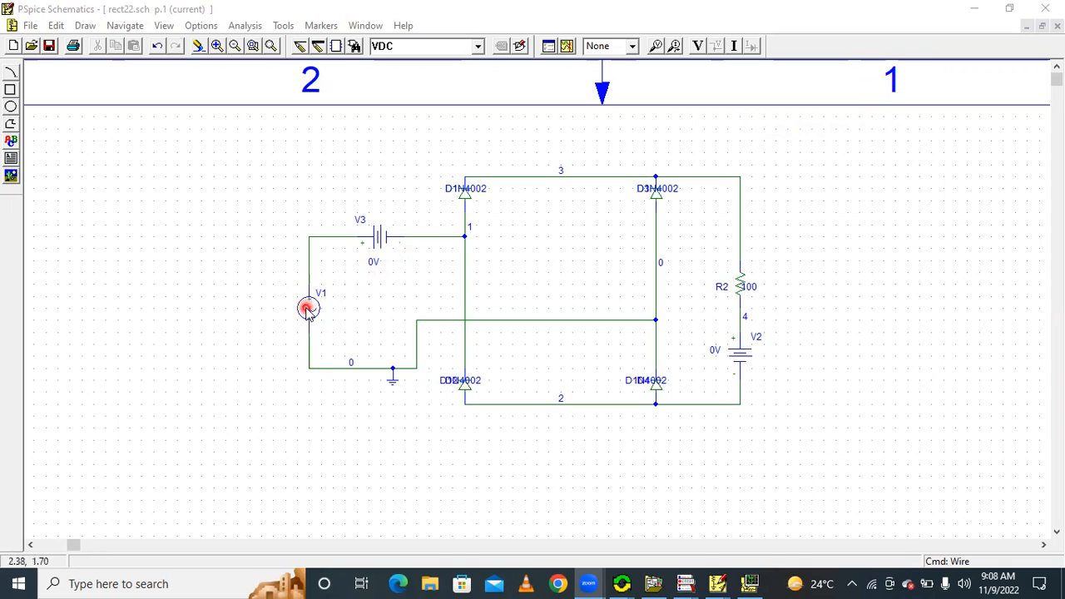
# Review the attributes of the sinusoidal source V1, including its offset, amplitude and frequency, and close them without changes
pyautogui.click(306, 311)
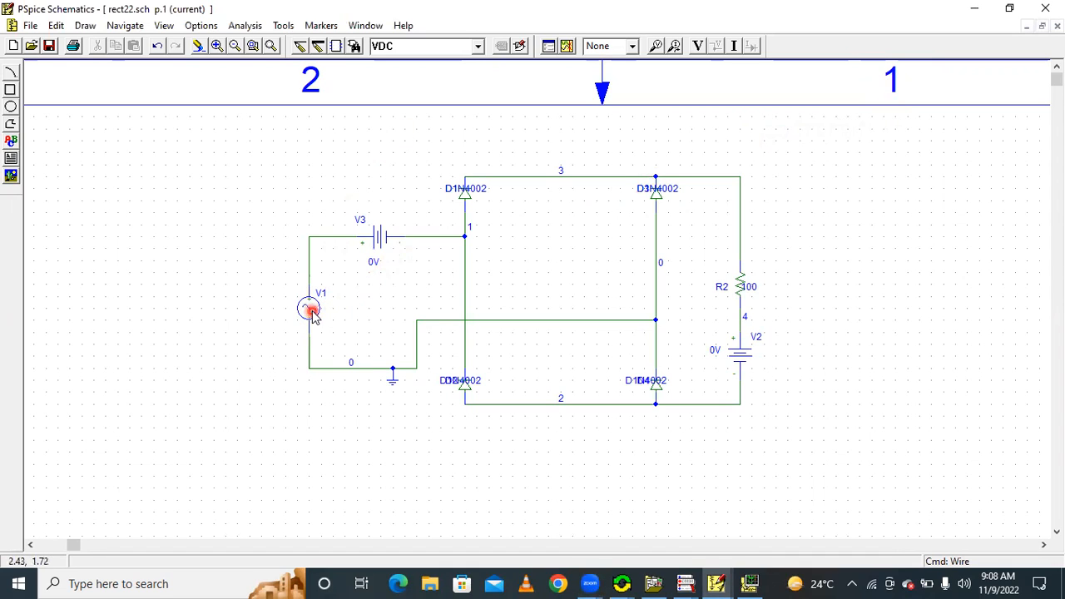
pyautogui.click(313, 311)
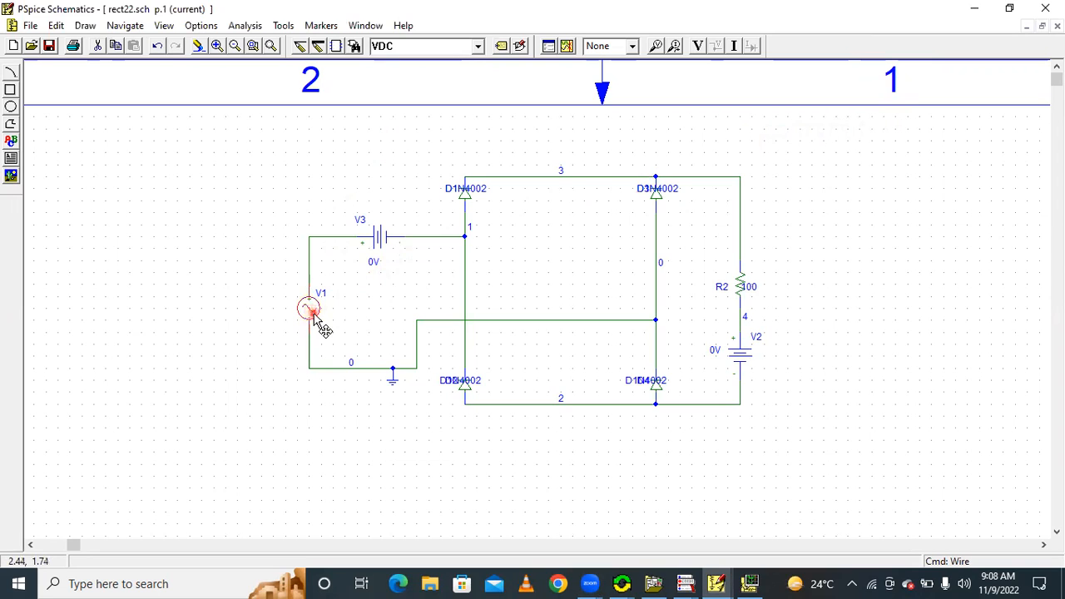
pyautogui.doubleClick(309, 310)
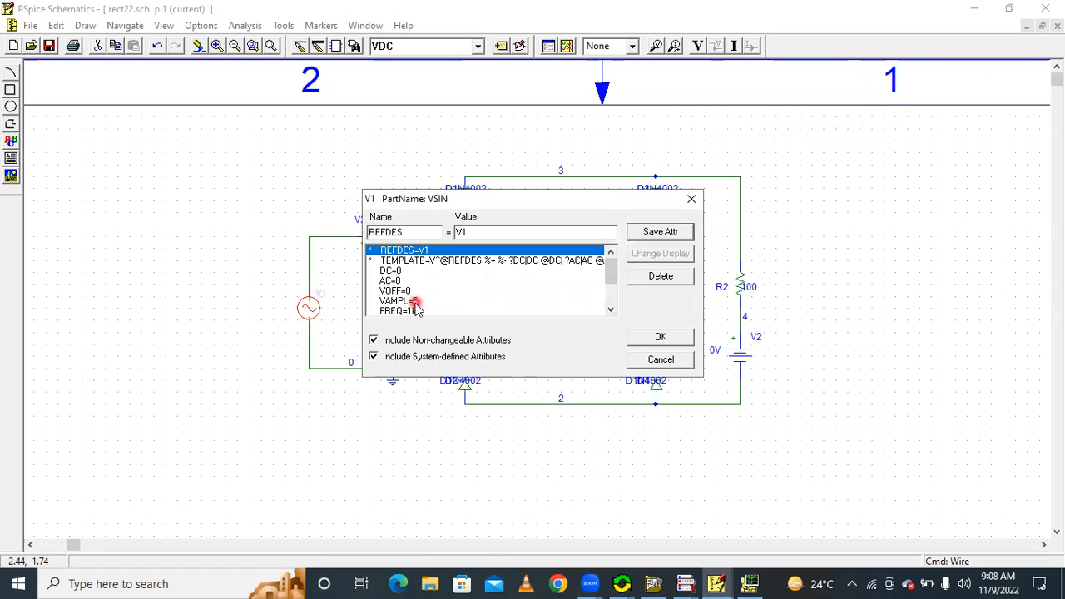
pyautogui.click(610, 310)
pyautogui.click(610, 310)
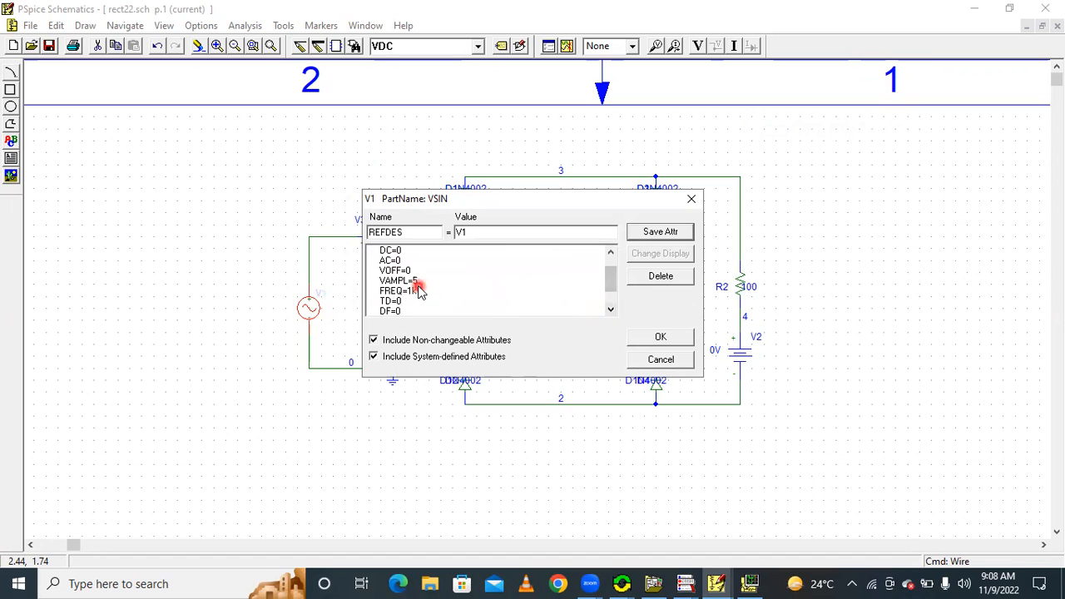
pyautogui.click(691, 198)
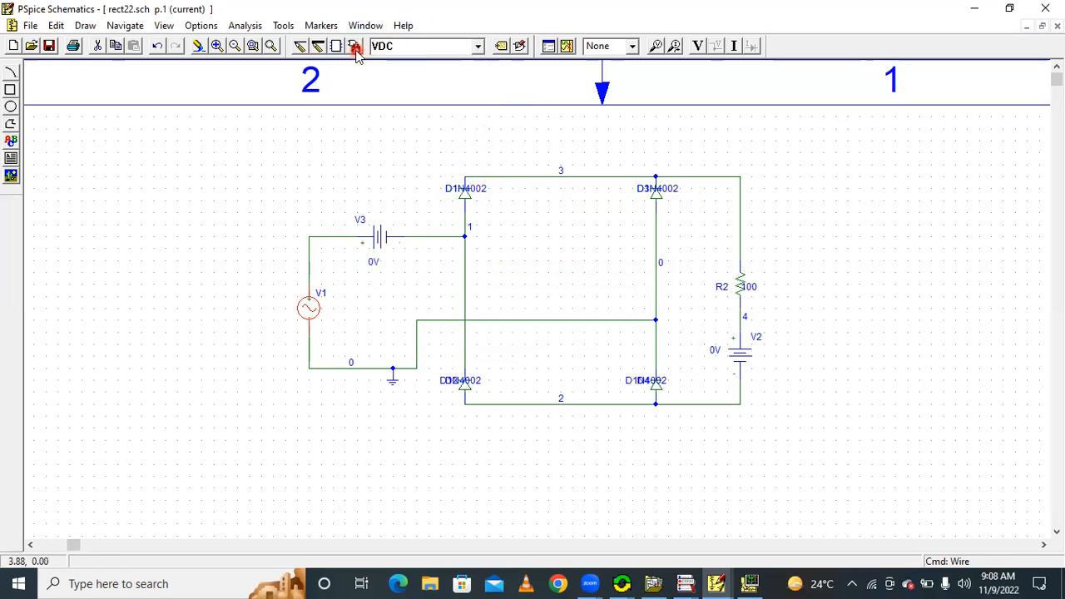
# Look up the diode D1N4002 in the part browser without placing it
pyautogui.click(354, 47)
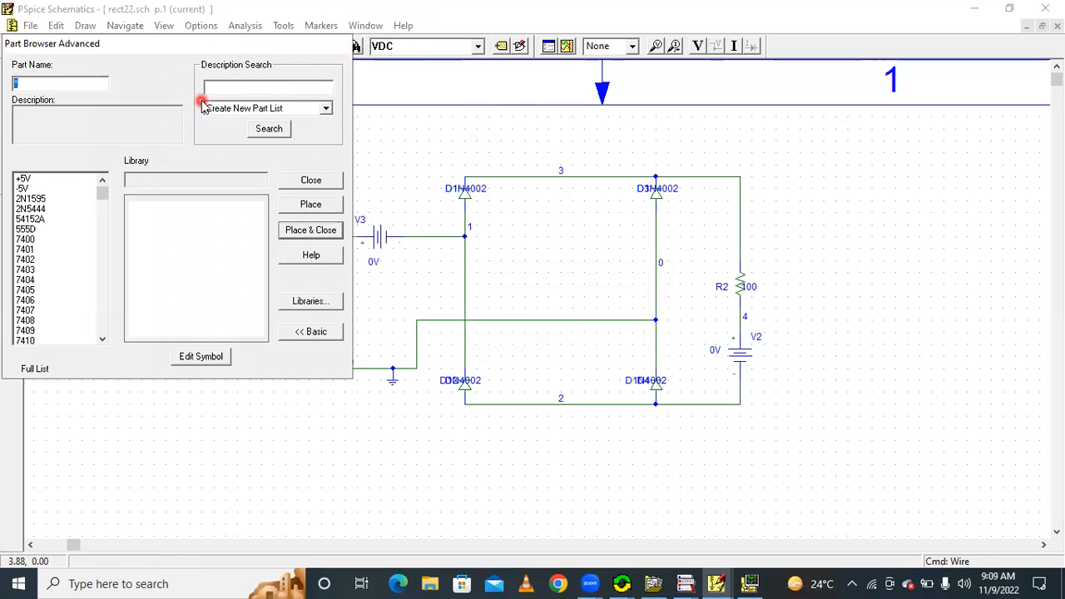
pyautogui.write('d')
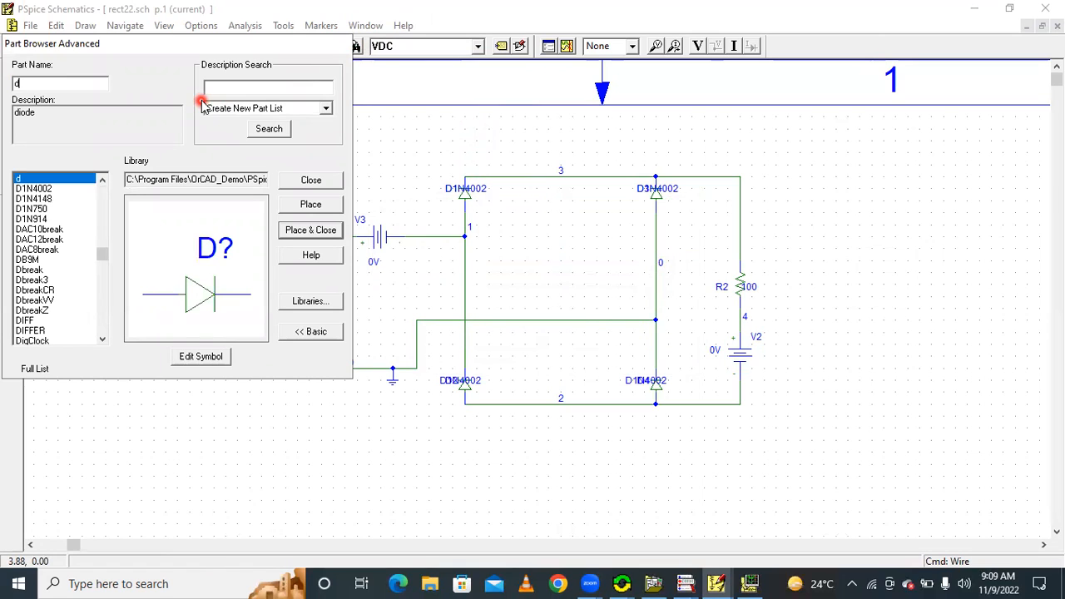
pyautogui.write('1')
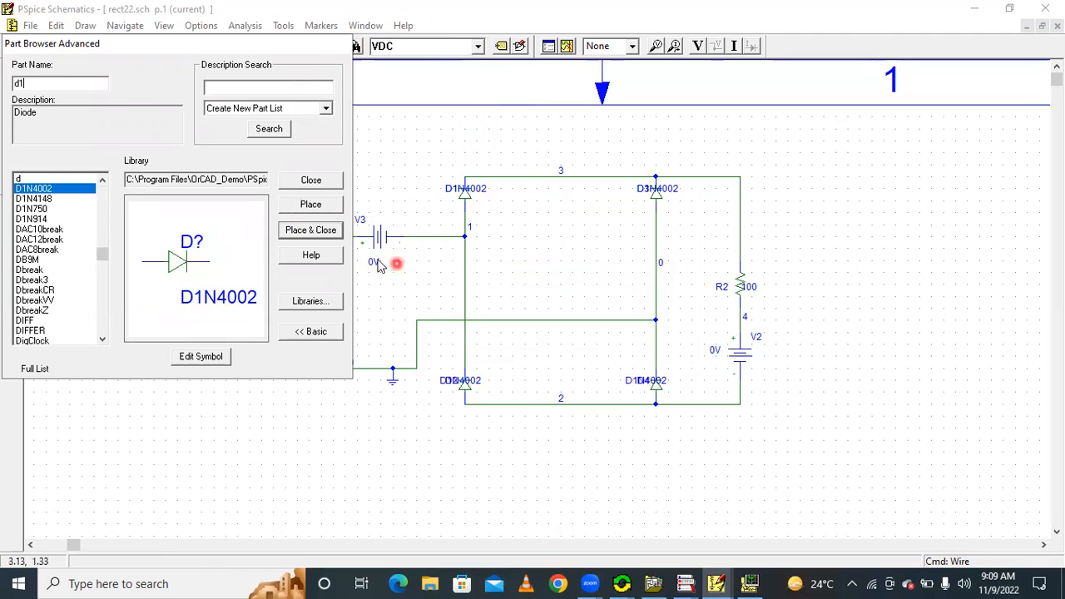
pyautogui.click(318, 185)
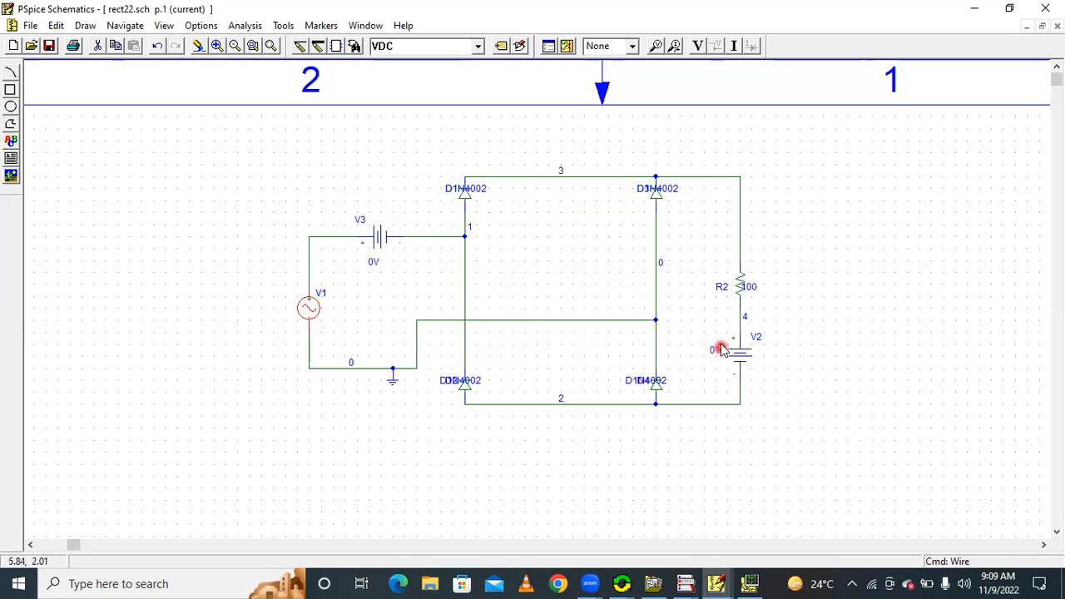
# Place a voltage marker on the wire between source V1 and the positive terminal of V3, and select the marker
pyautogui.click(271, 45)
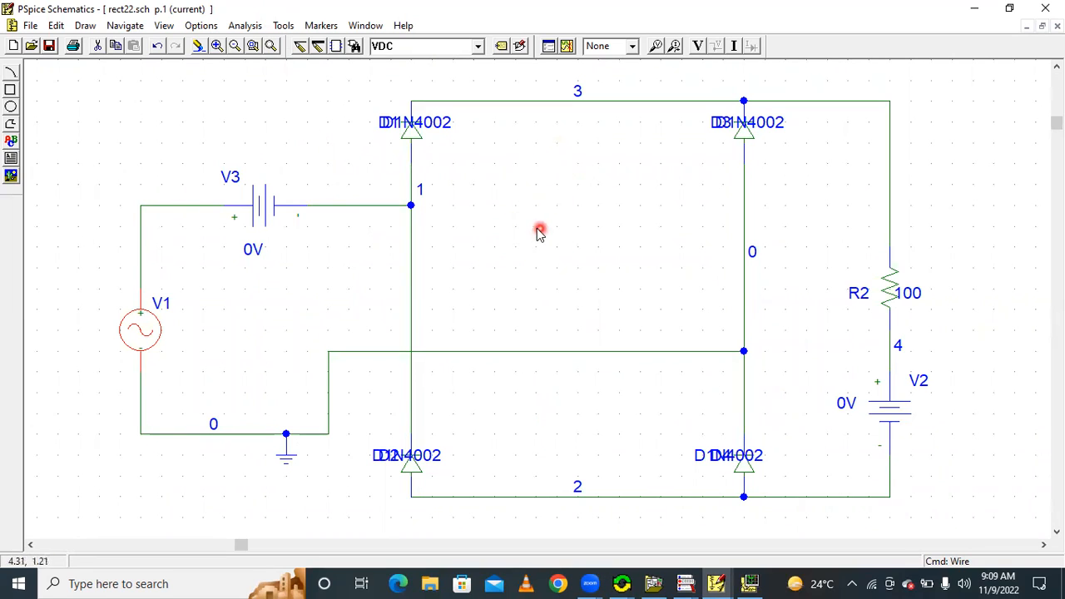
pyautogui.click(727, 350)
pyautogui.click(744, 352)
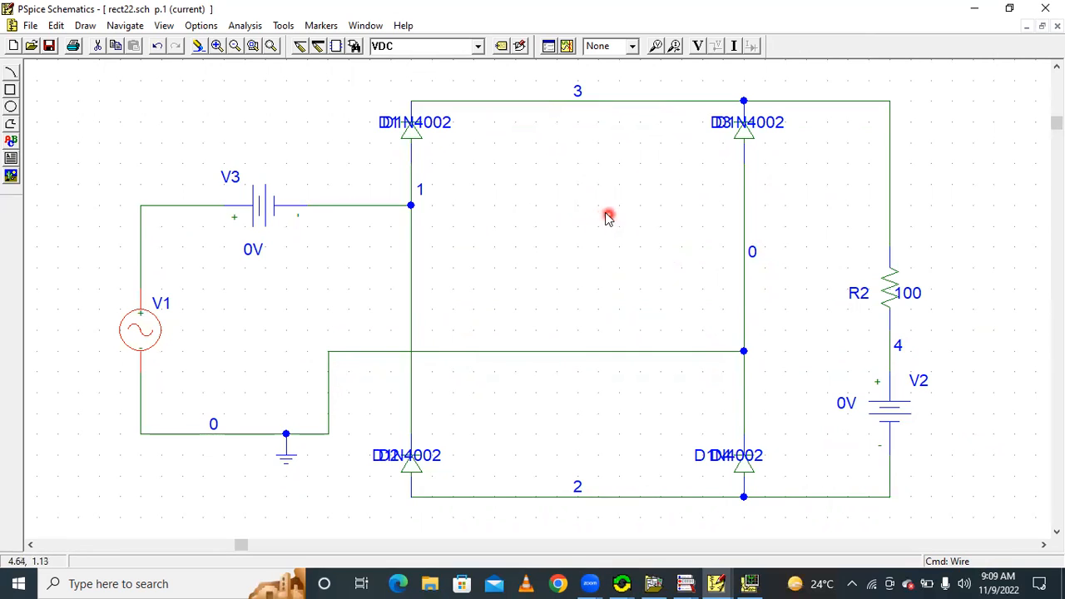
pyautogui.click(657, 47)
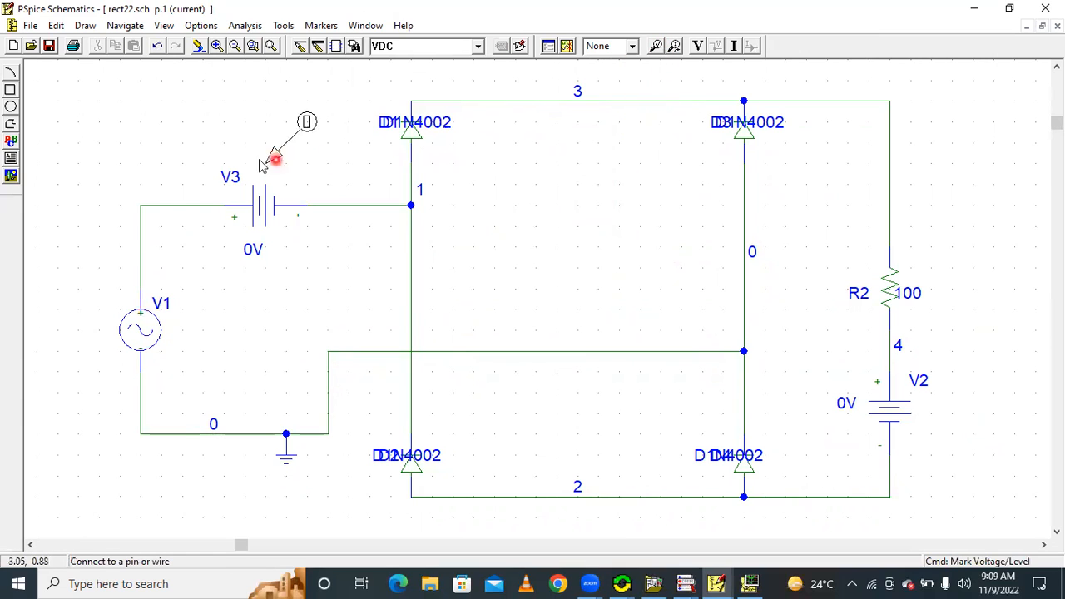
pyautogui.click(163, 204)
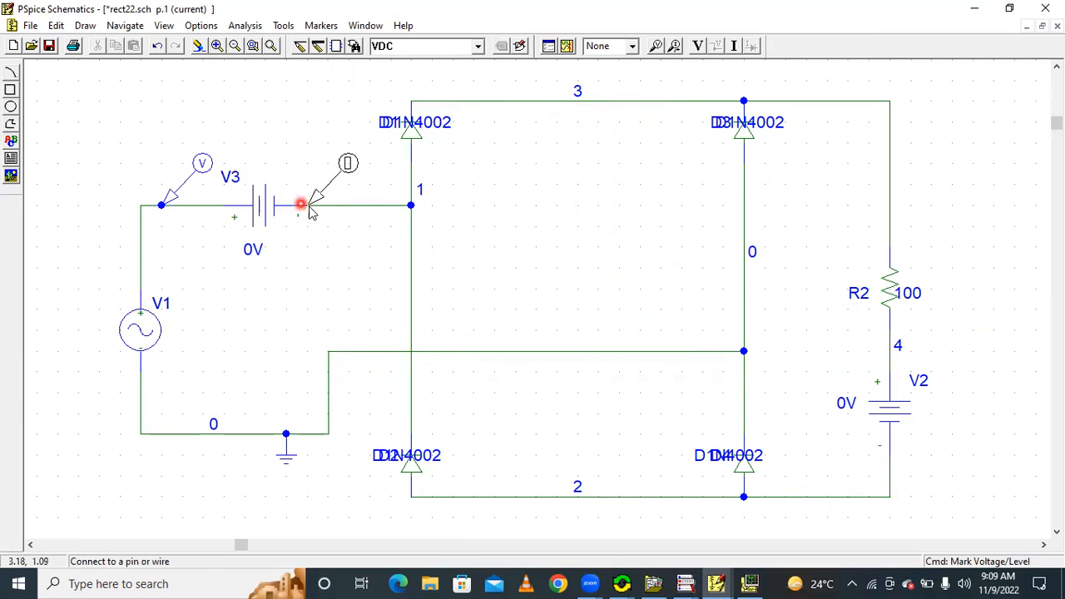
pyautogui.rightClick(468, 240)
pyautogui.click(202, 160)
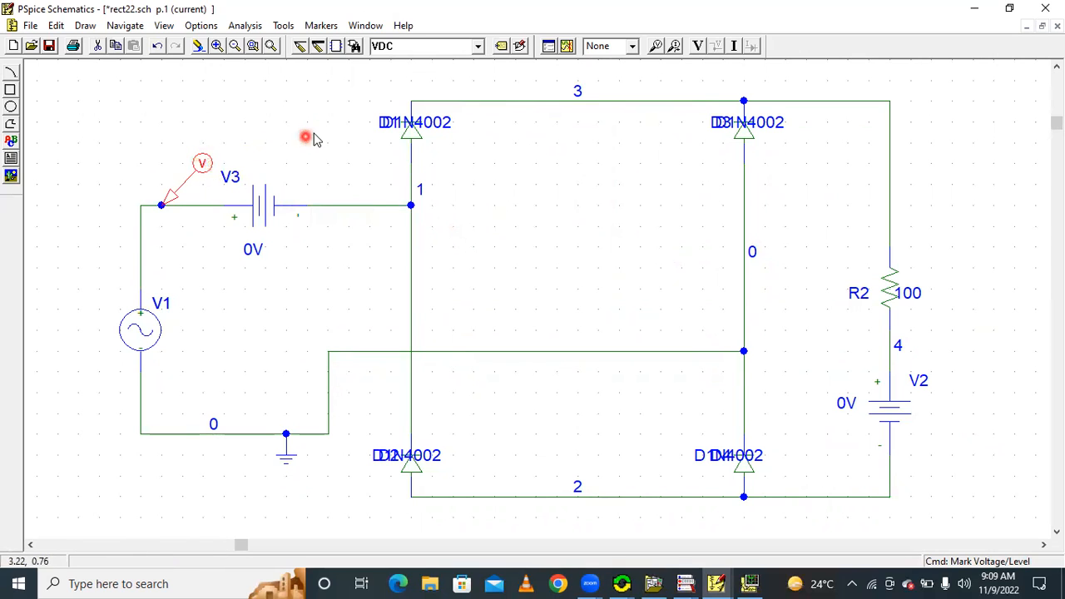
# Set the colour of the voltage marker beside V3 to green
pyautogui.click(635, 48)
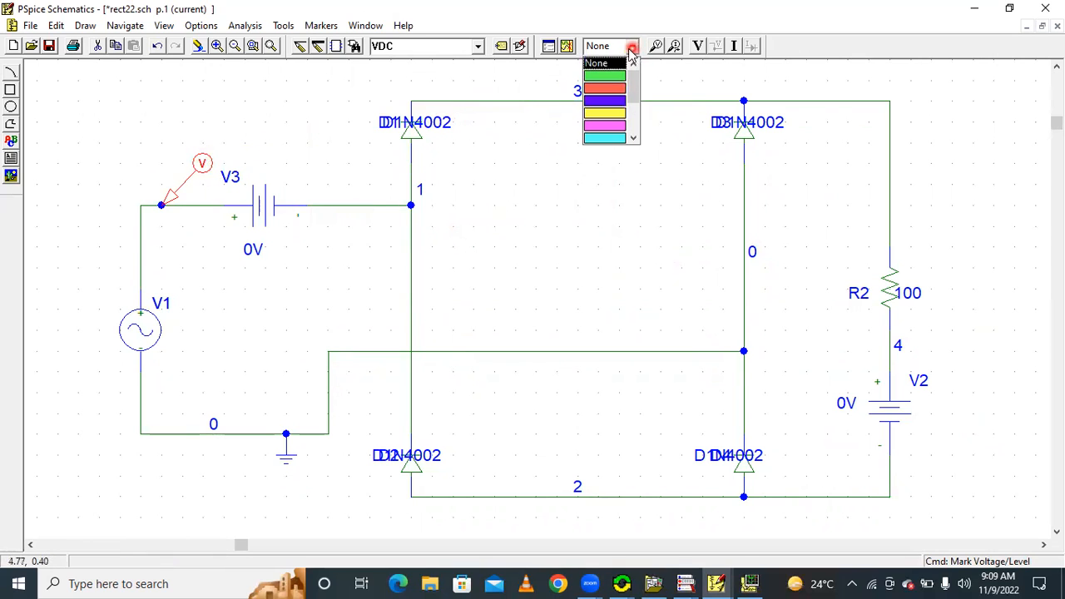
pyautogui.click(613, 75)
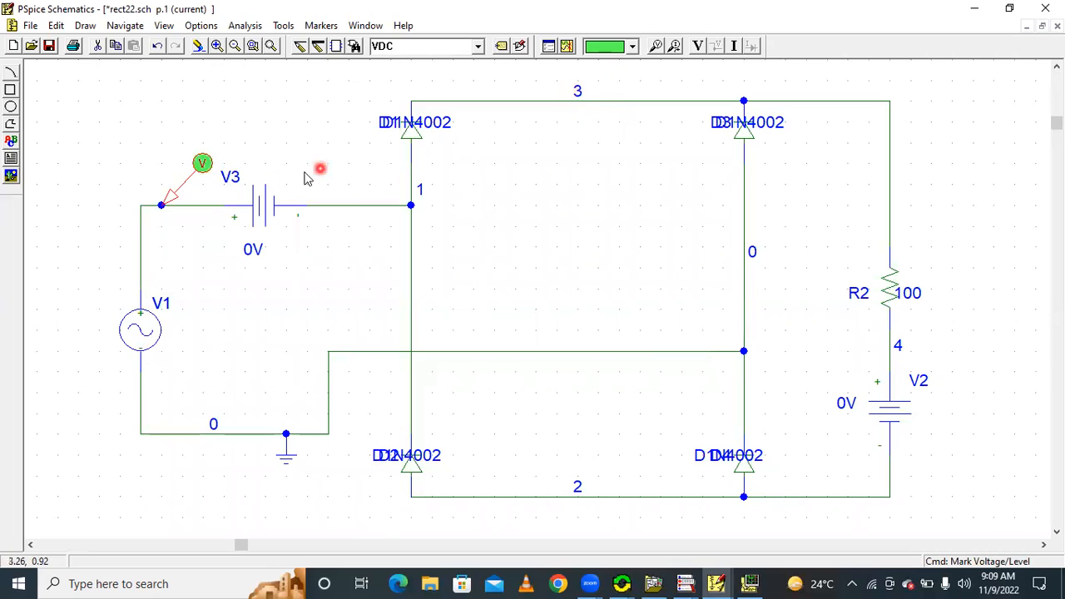
pyautogui.click(202, 163)
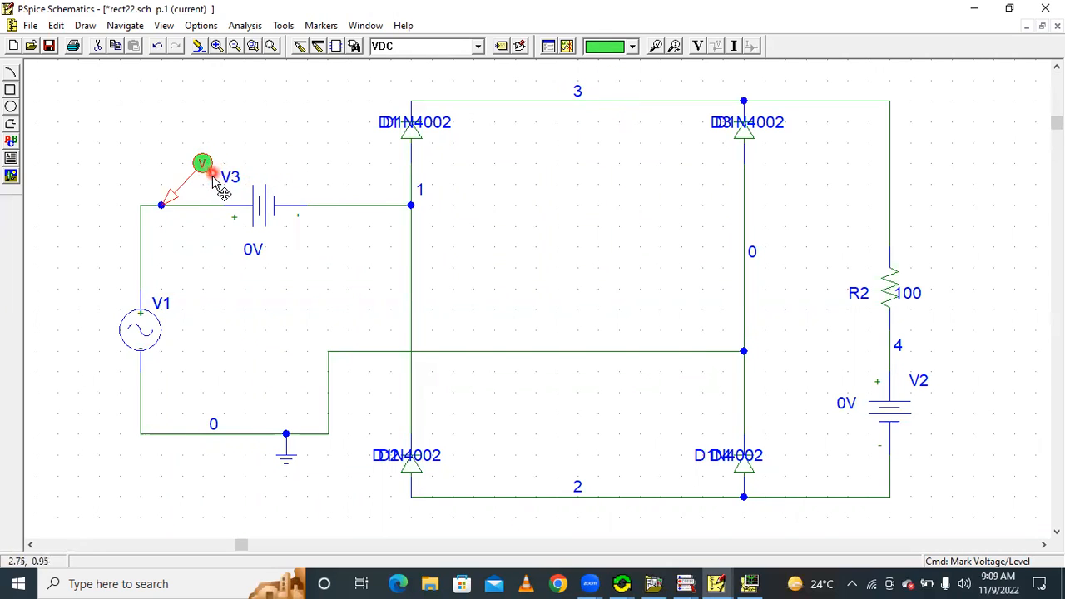
pyautogui.click(197, 168)
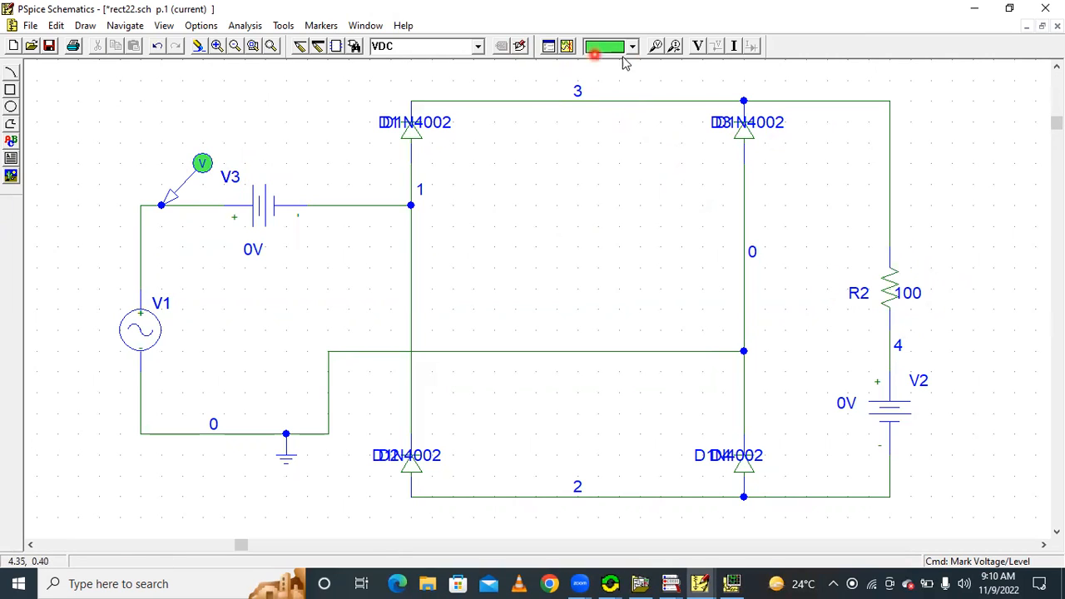
# Place a second voltage marker on the wire just above resistor R2 and colour it orange
pyautogui.click(657, 47)
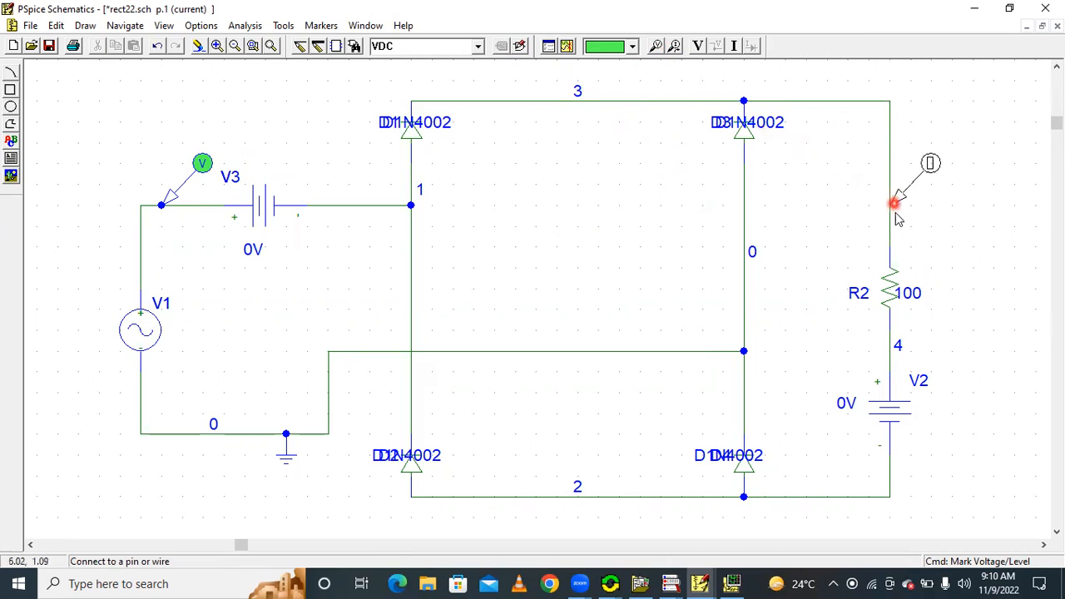
pyautogui.click(898, 240)
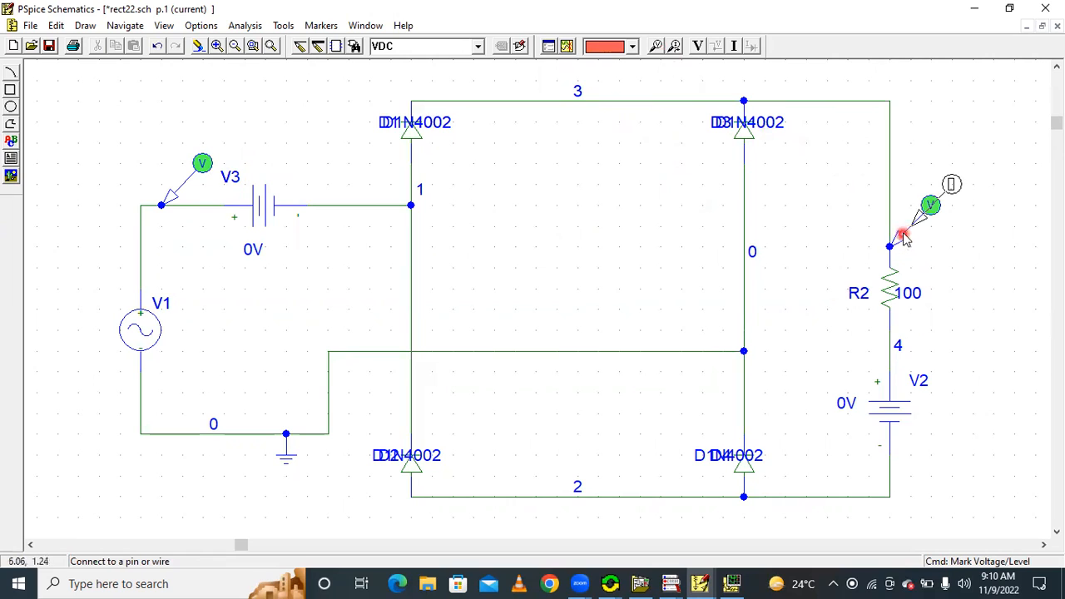
pyautogui.rightClick(922, 151)
pyautogui.click(901, 183)
pyautogui.click(647, 66)
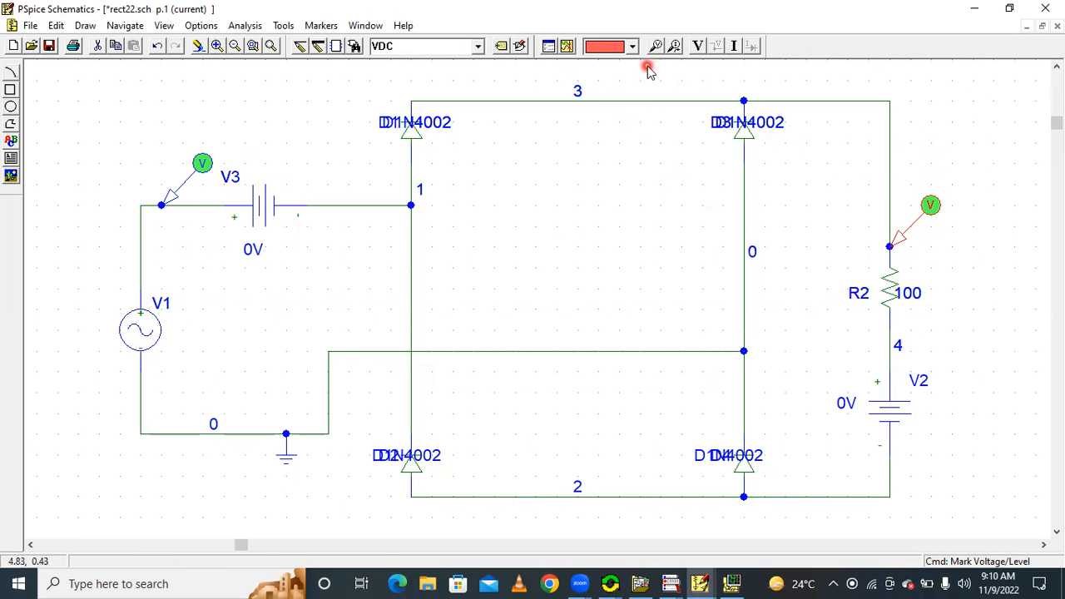
pyautogui.click(632, 50)
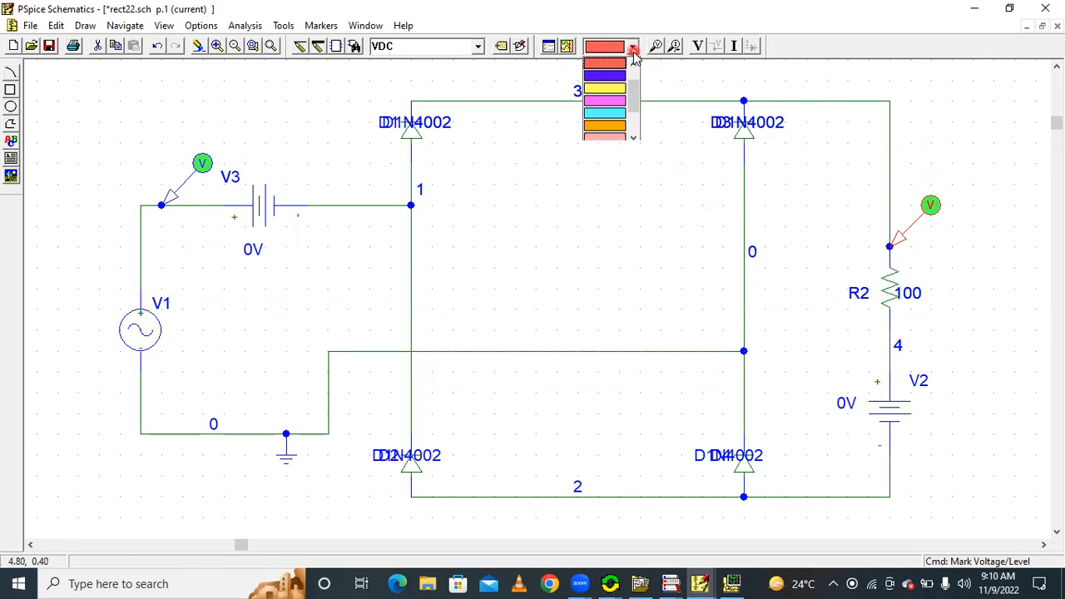
pyautogui.click(606, 124)
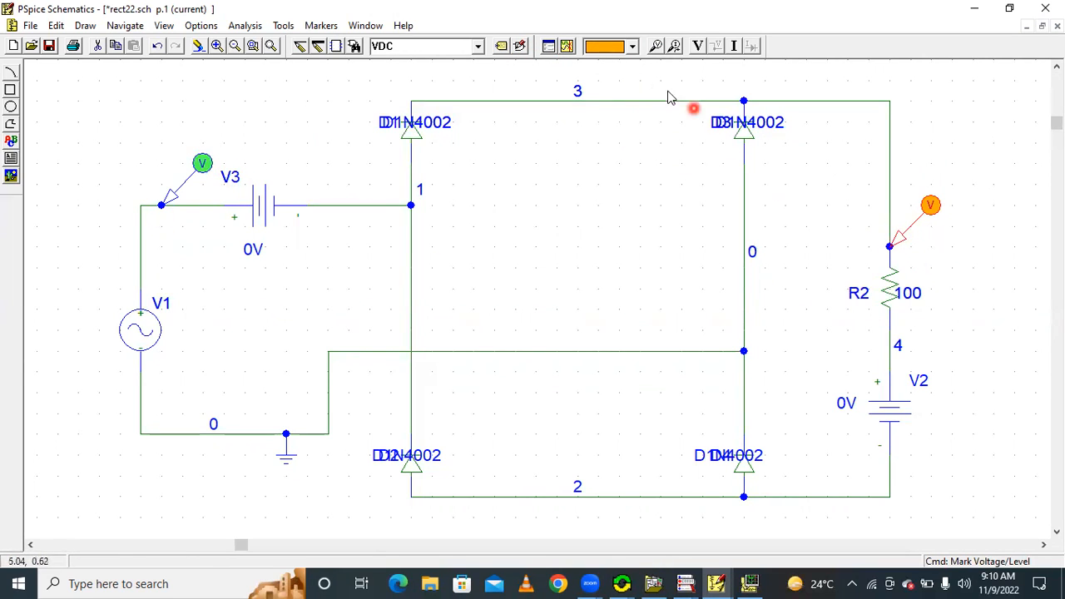
# Simulate the circuit to plot the two marked voltages, and return to the schematic
pyautogui.click(566, 47)
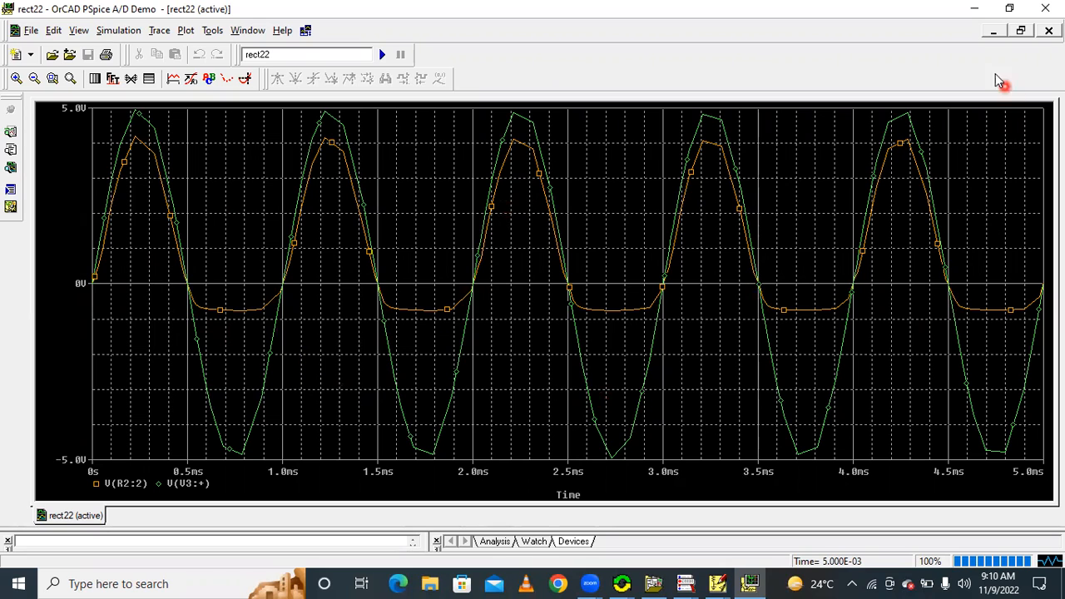
pyautogui.click(977, 8)
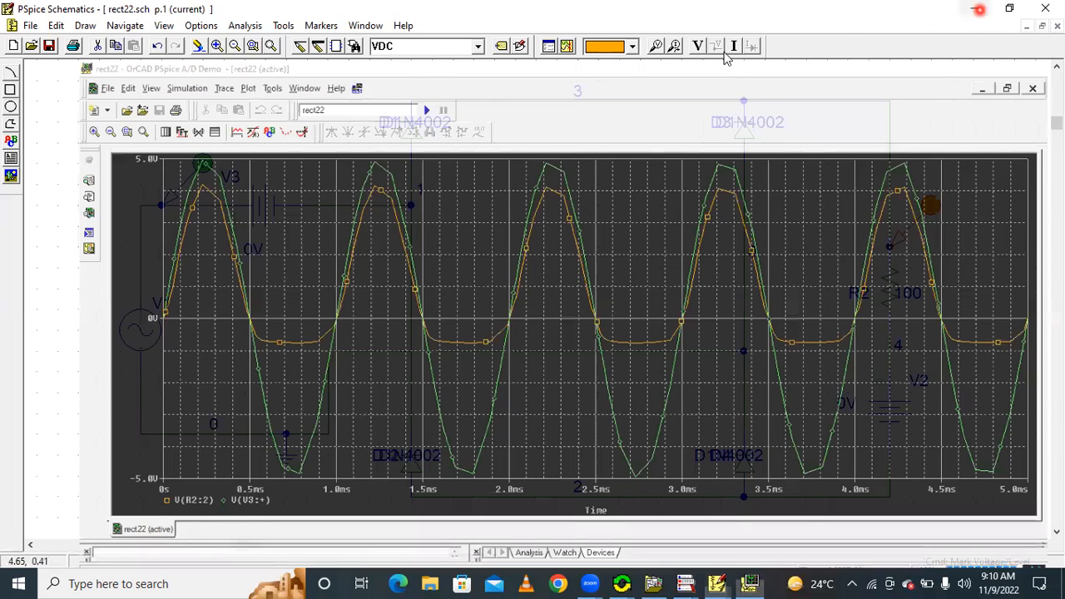
# Set the transient analysis final time to 2ms and rerun the simulation
pyautogui.click(244, 25)
pyautogui.click(263, 100)
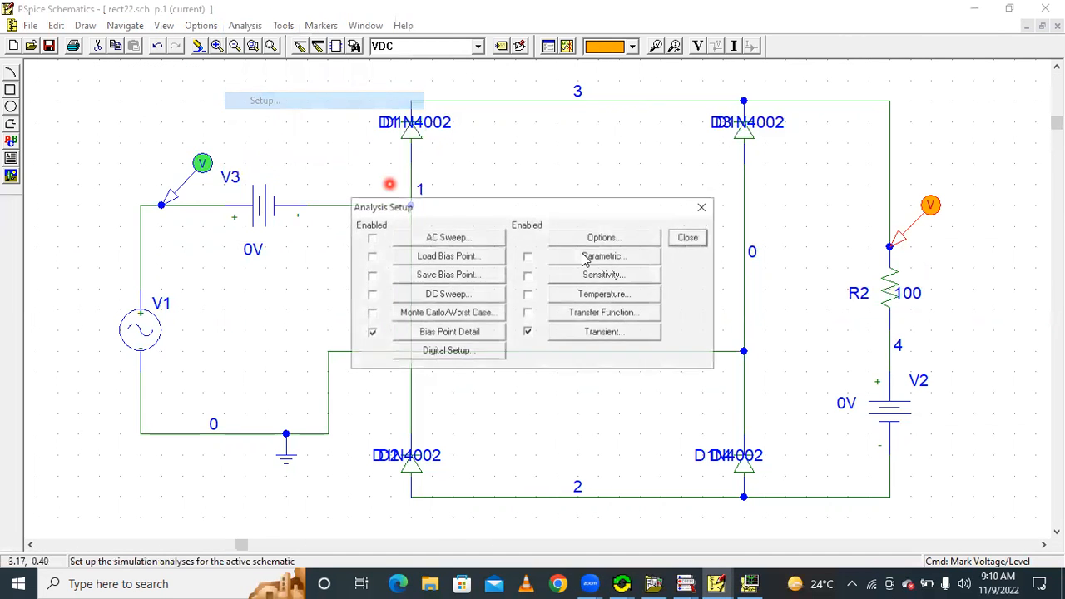
pyautogui.click(604, 330)
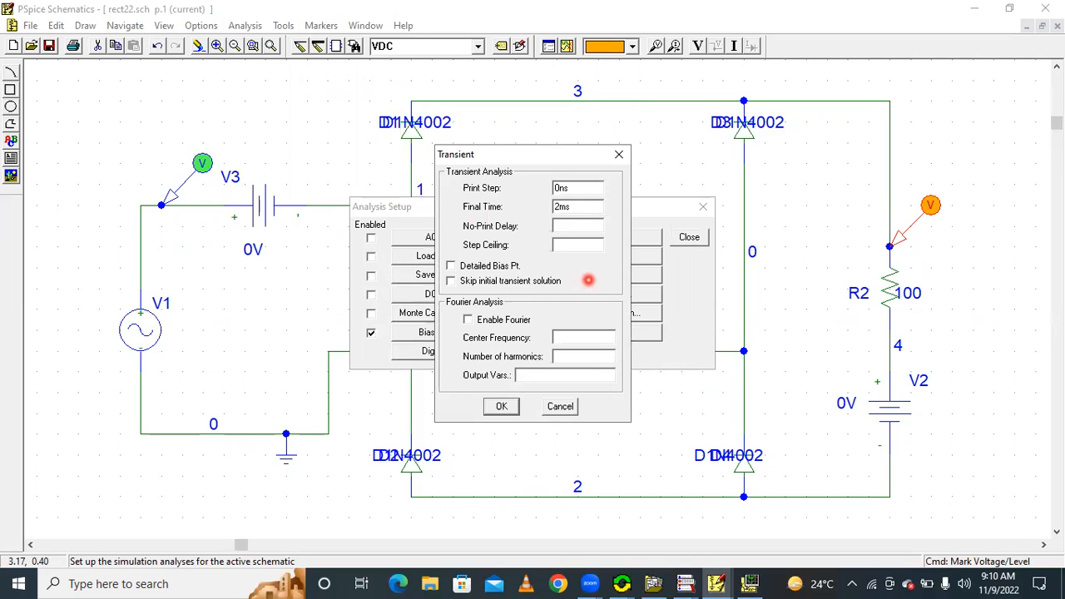
pyautogui.click(500, 406)
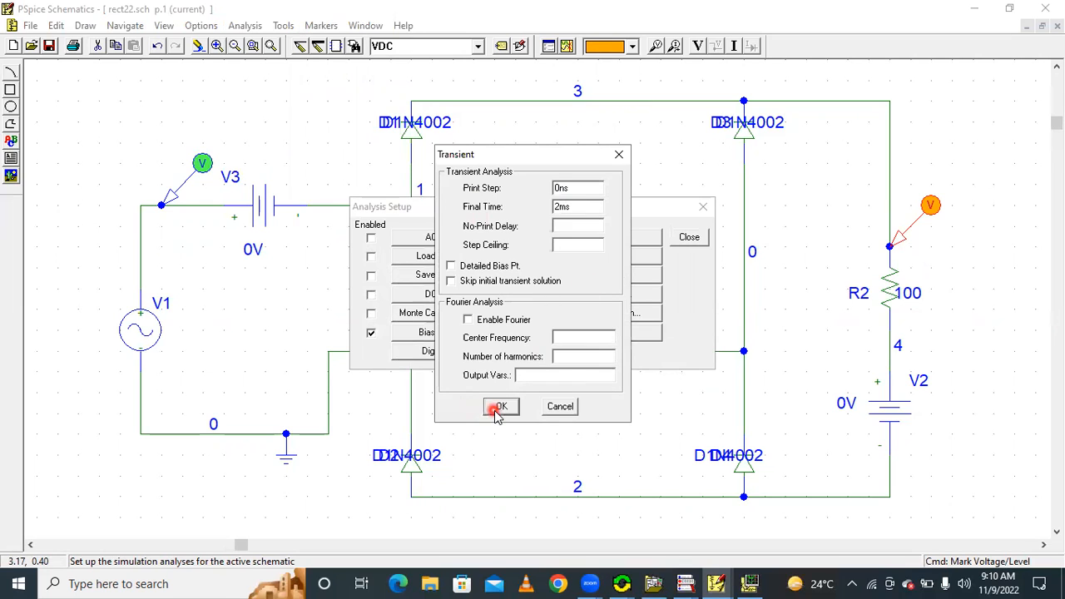
pyautogui.click(689, 239)
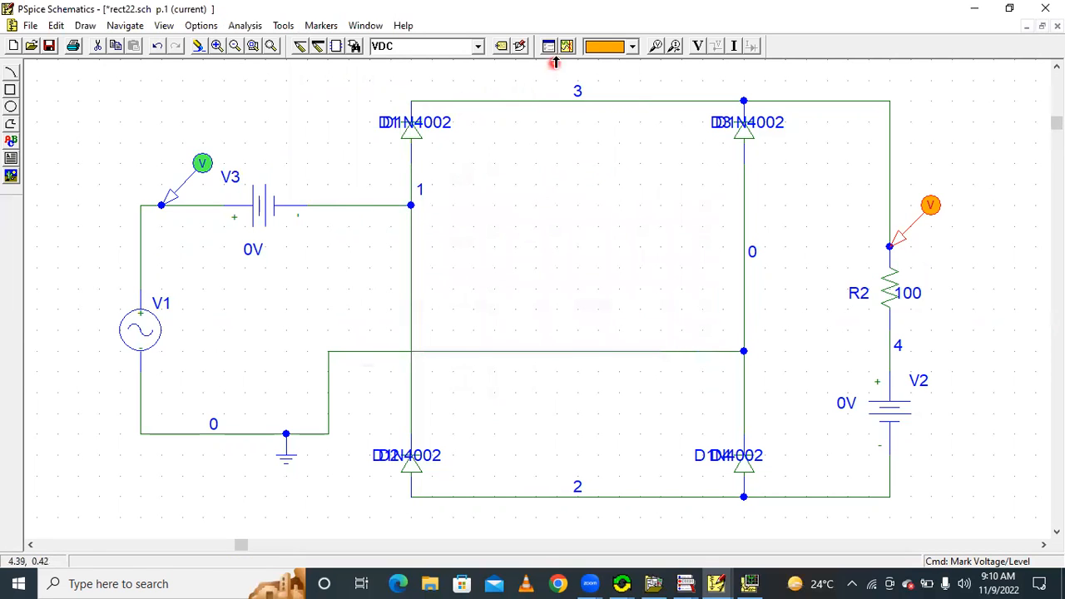
pyautogui.click(567, 46)
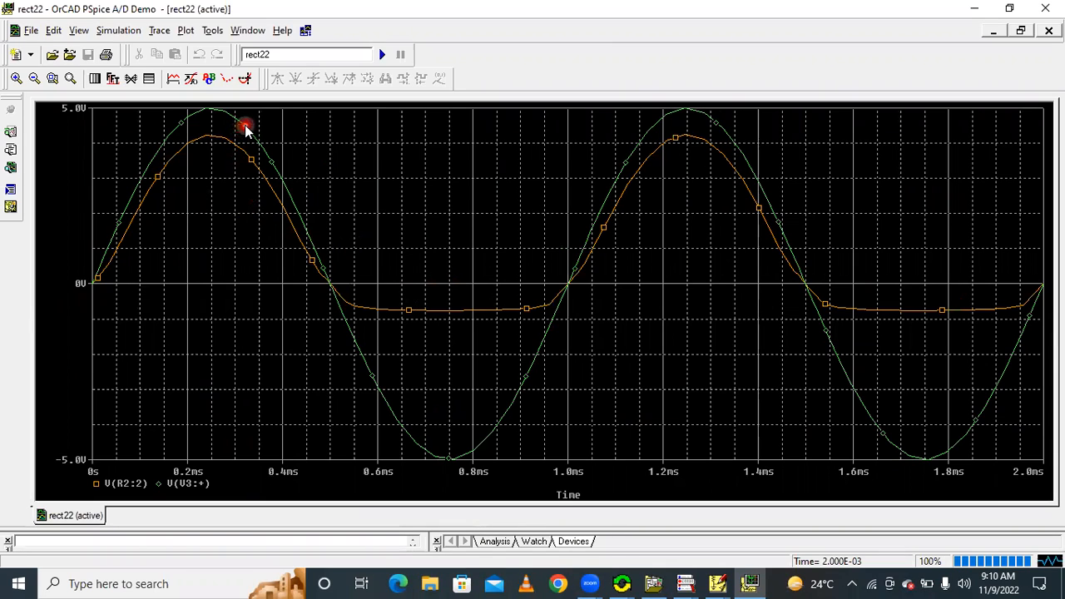
# Give the green V(V3:+) trace a solid line pattern and the fifth line width in the list
pyautogui.rightClick(290, 197)
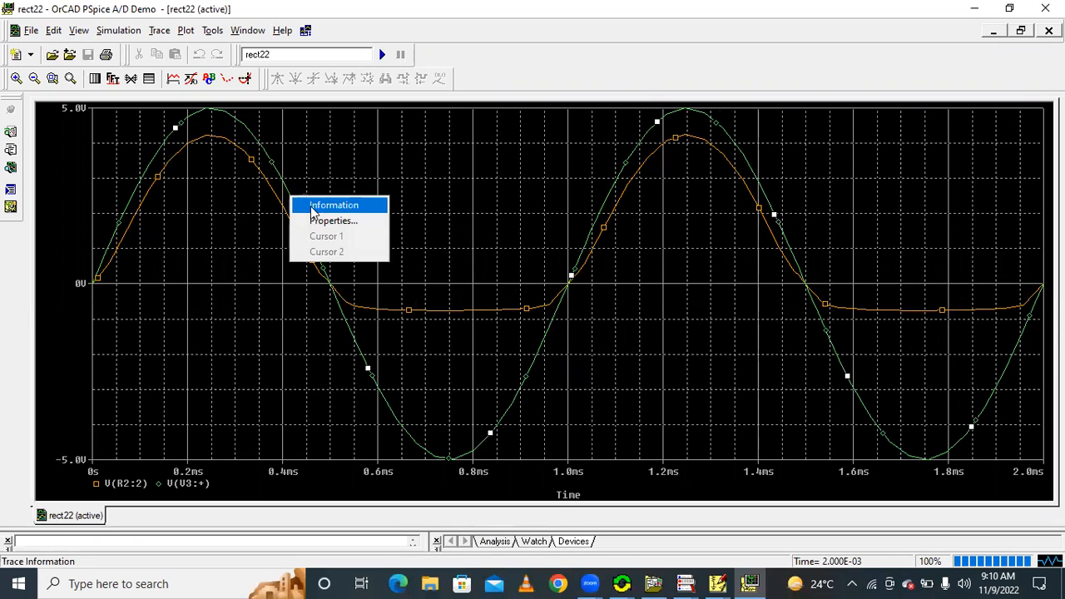
pyautogui.click(324, 221)
pyautogui.click(105, 109)
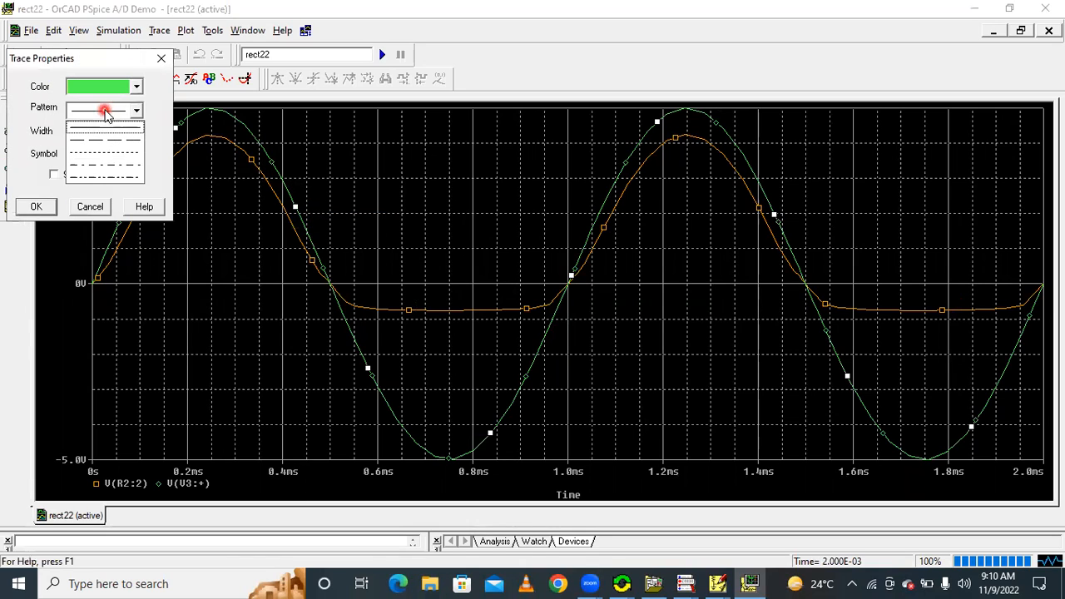
pyautogui.click(102, 127)
pyautogui.click(97, 133)
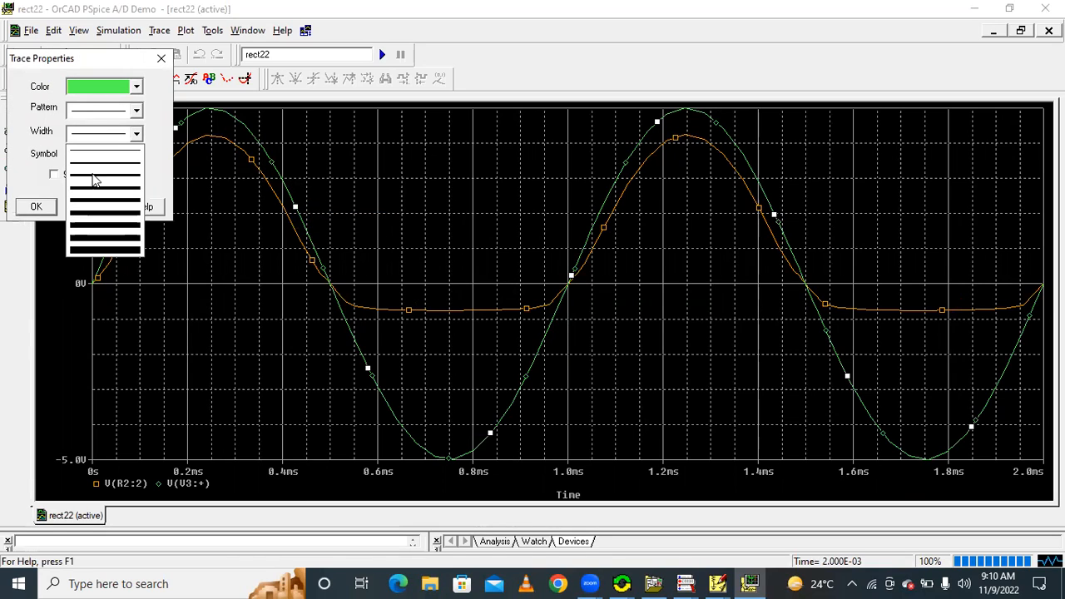
pyautogui.click(94, 203)
pyautogui.click(37, 207)
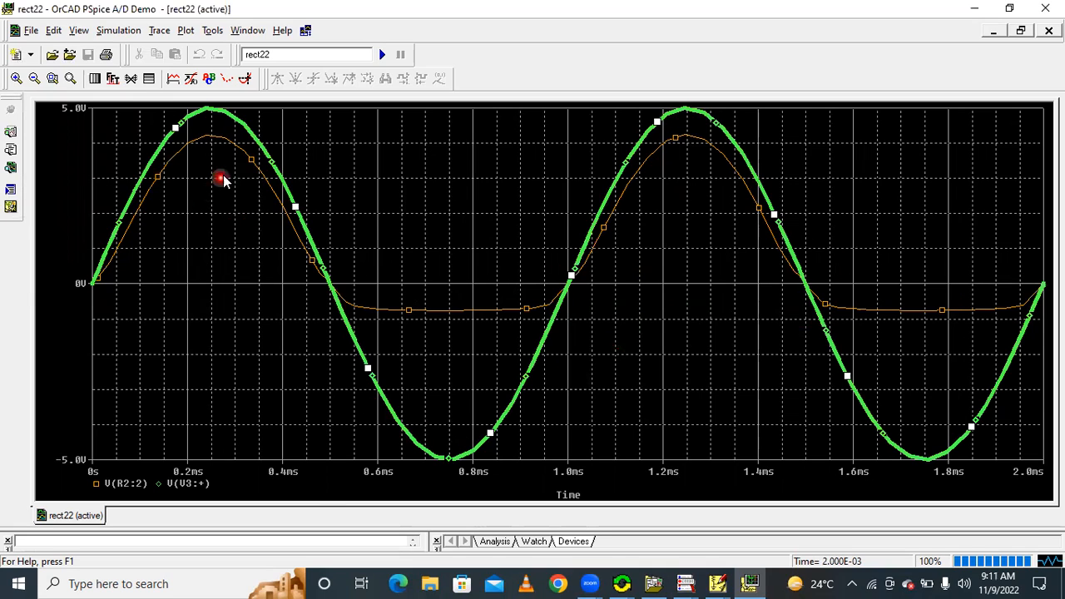
# Give the orange V(R2:2) trace a thicker line width
pyautogui.rightClick(247, 161)
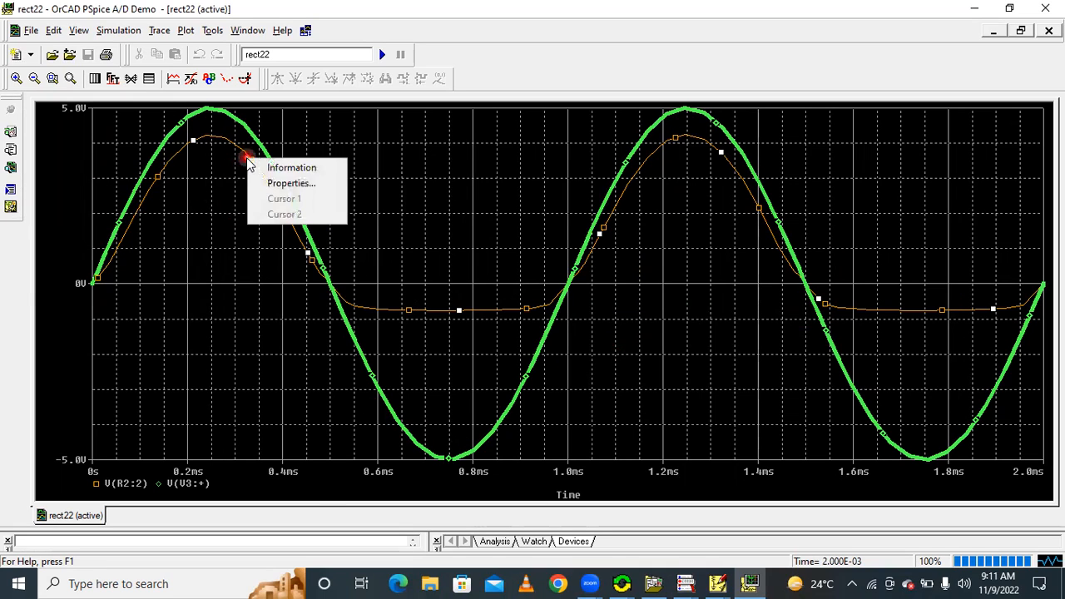
pyautogui.click(284, 184)
pyautogui.click(110, 135)
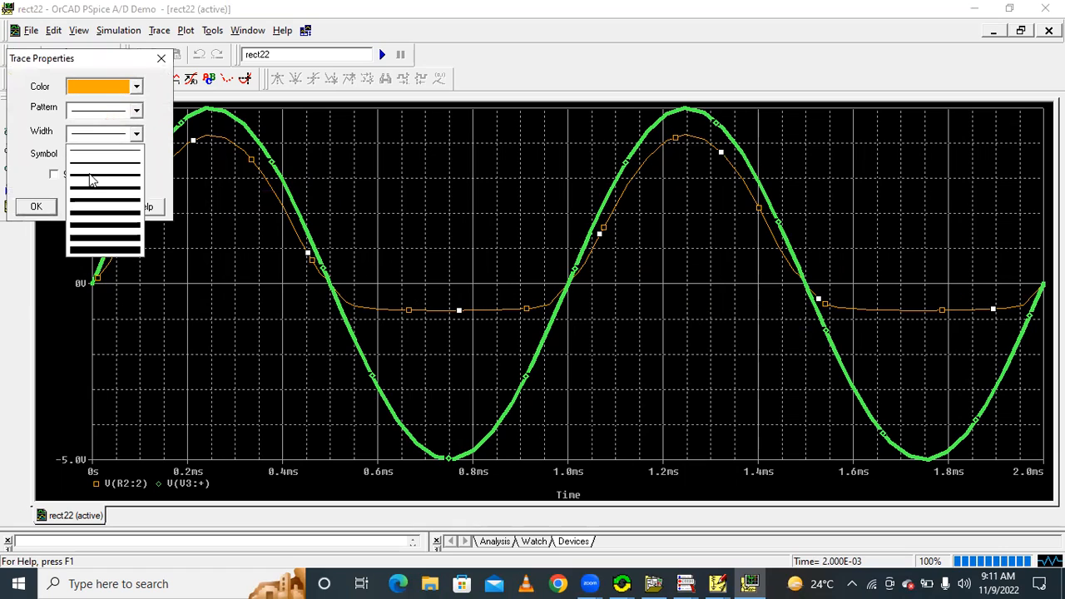
pyautogui.click(93, 193)
pyautogui.click(37, 206)
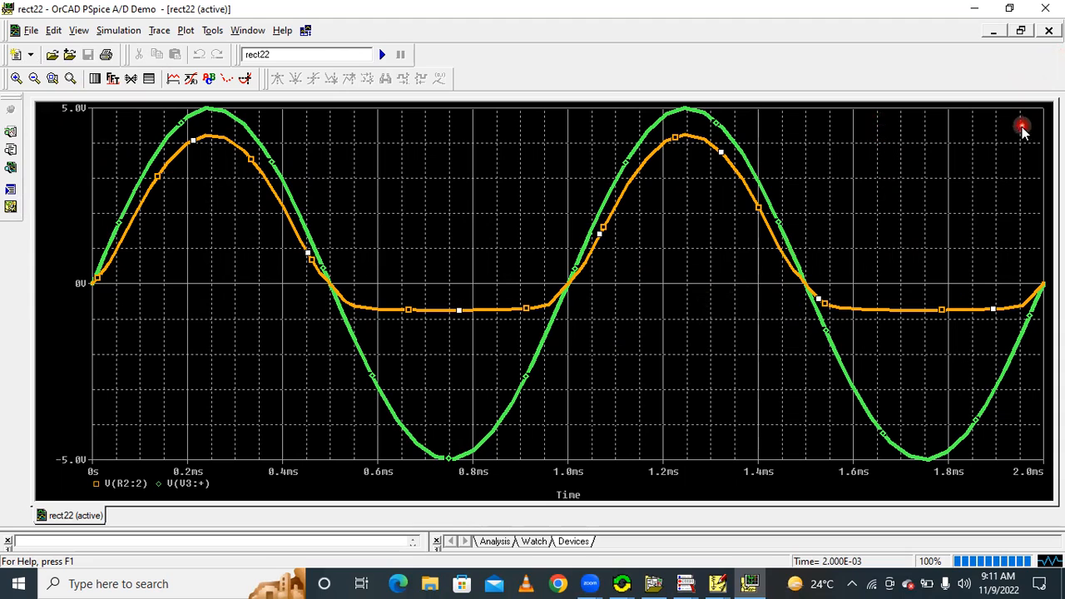
# Close the waveform window and delete the green voltage marker near V3 and the orange one above R2 from the schematic
pyautogui.click(1046, 9)
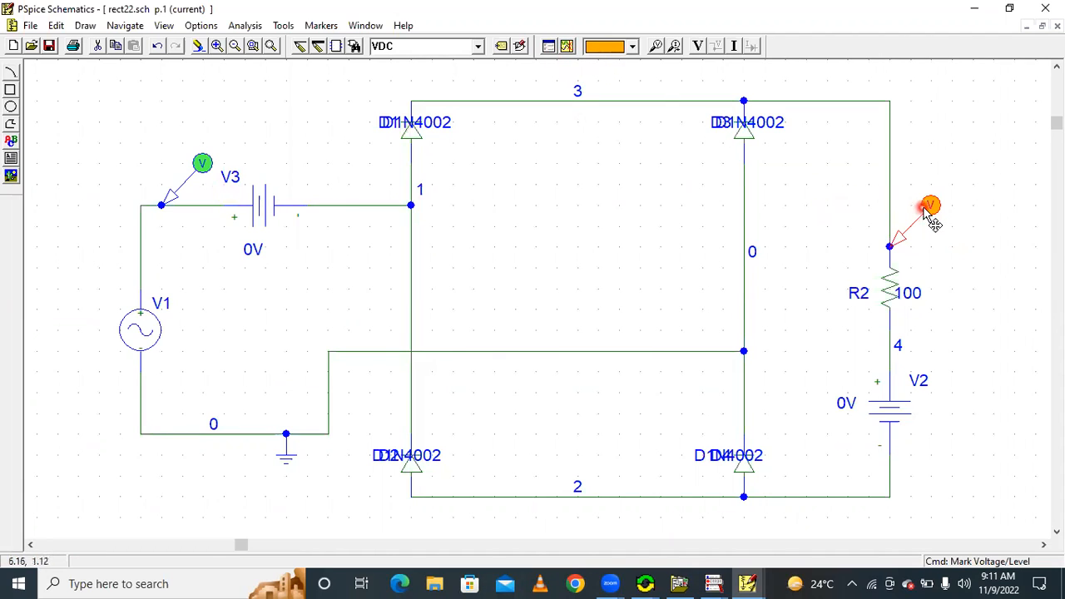
pyautogui.click(200, 163)
pyautogui.click(189, 178)
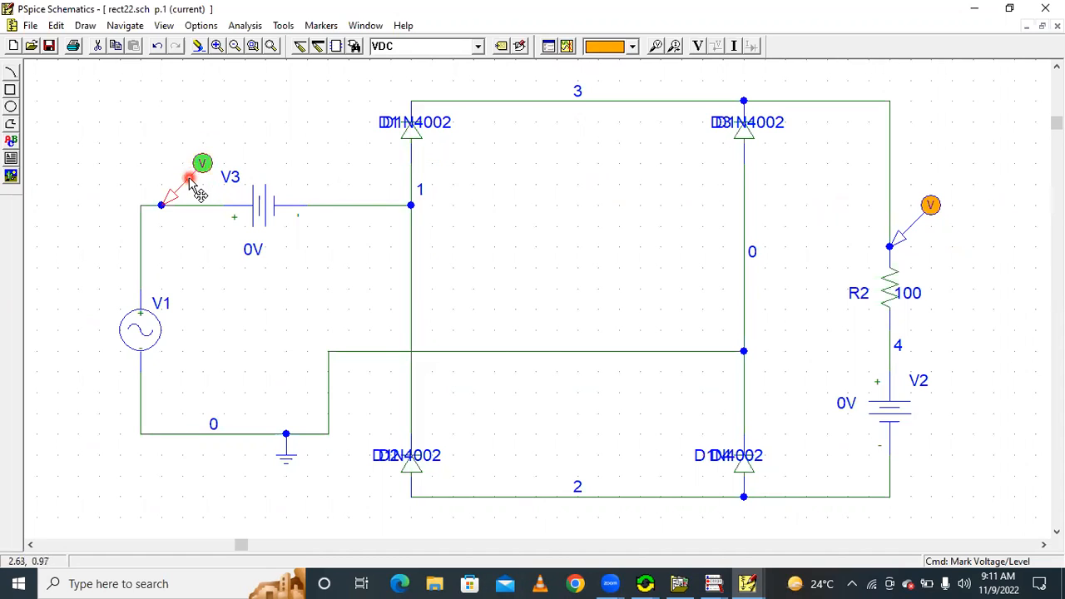
pyautogui.press('Delete')
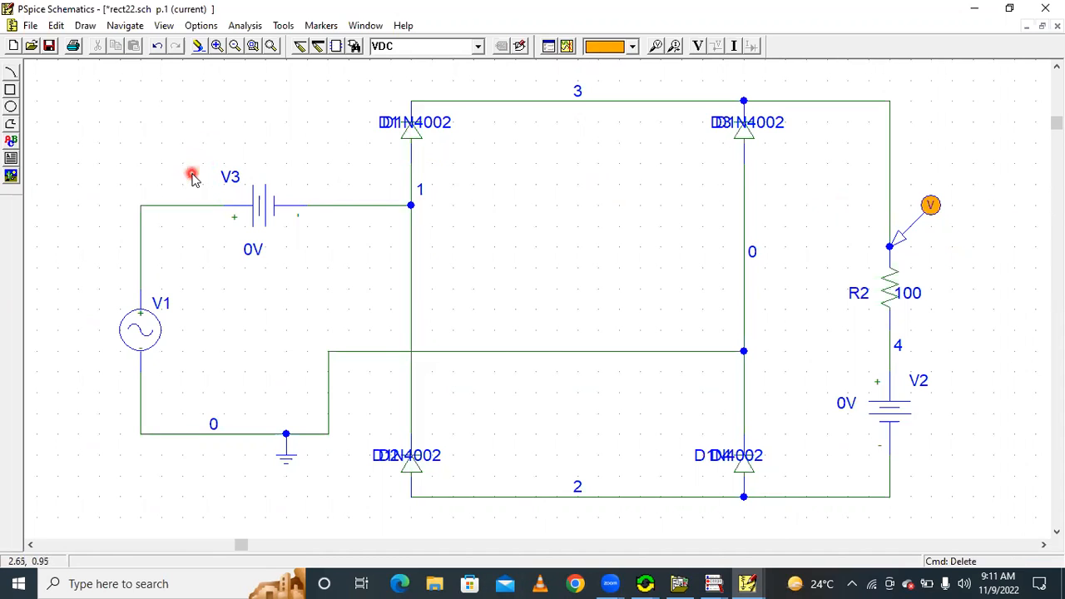
pyautogui.click(925, 220)
pyautogui.press('Delete')
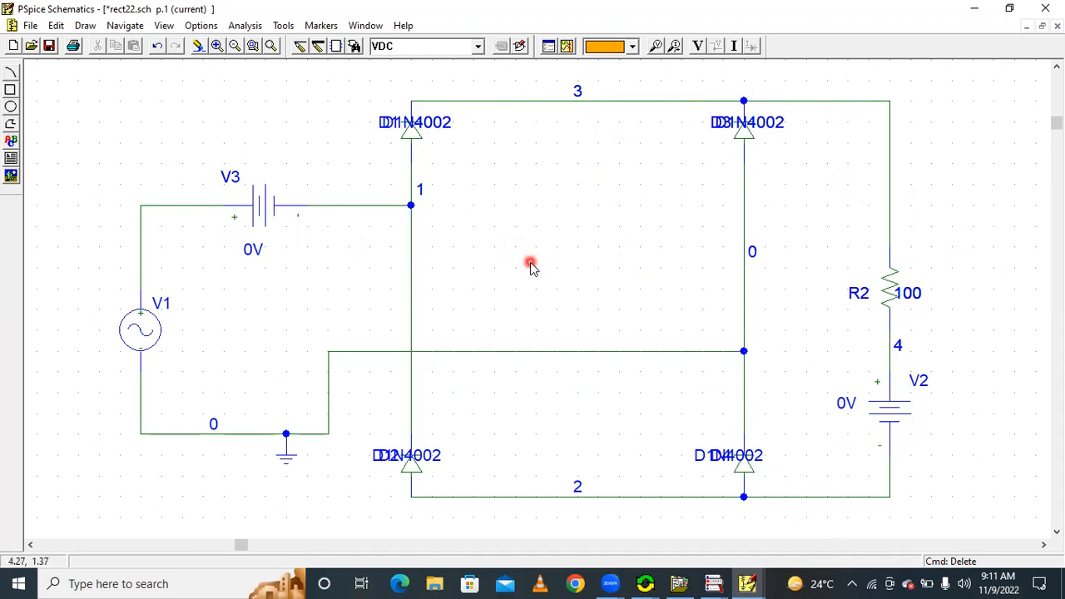
# Rerun the simulation and plot the voltage between nodes 3 and 2 with the trace expression v(3,2), checking the node numbers in the schematic
pyautogui.click(569, 48)
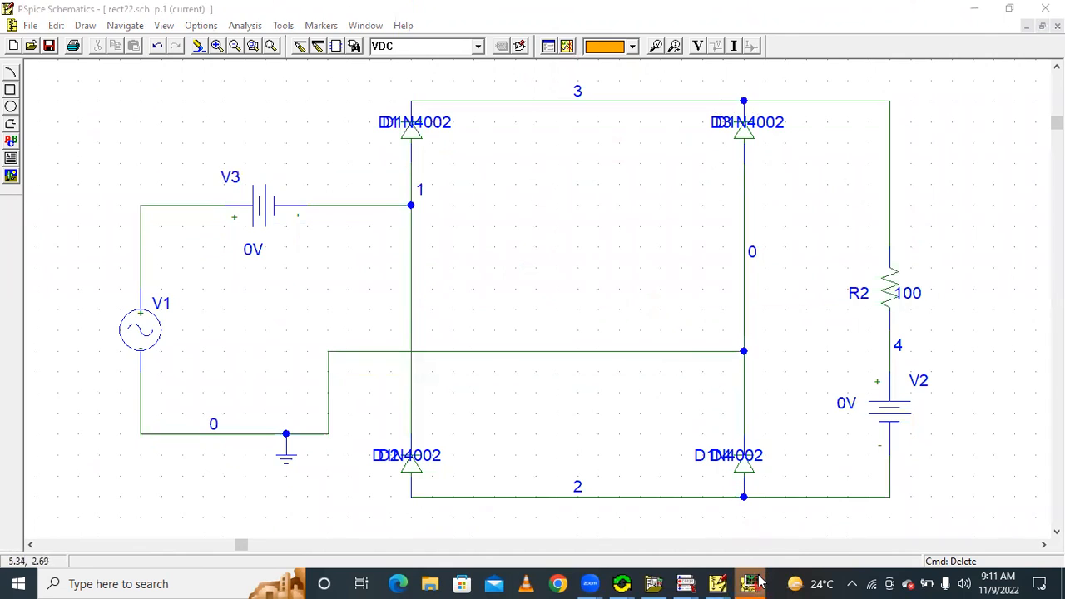
pyautogui.click(751, 582)
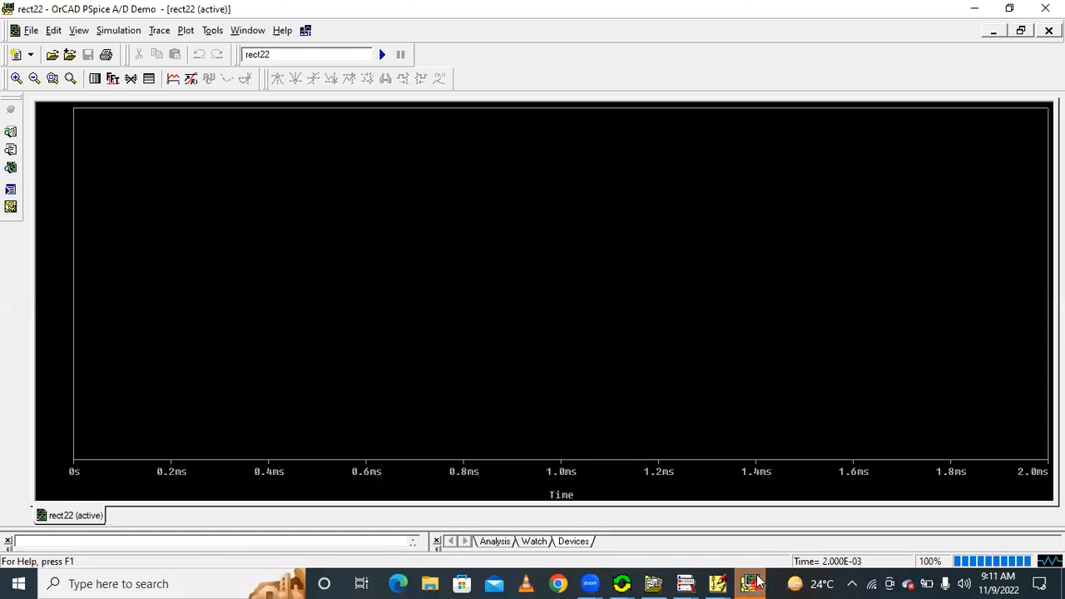
pyautogui.click(177, 79)
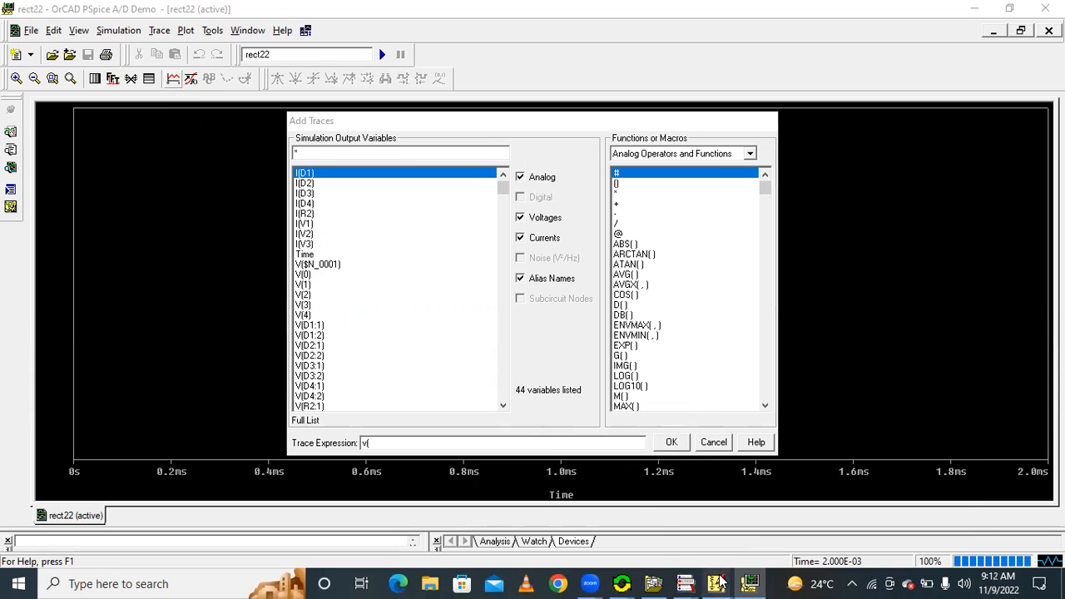
pyautogui.moveTo(715, 581)
pyautogui.click(867, 541)
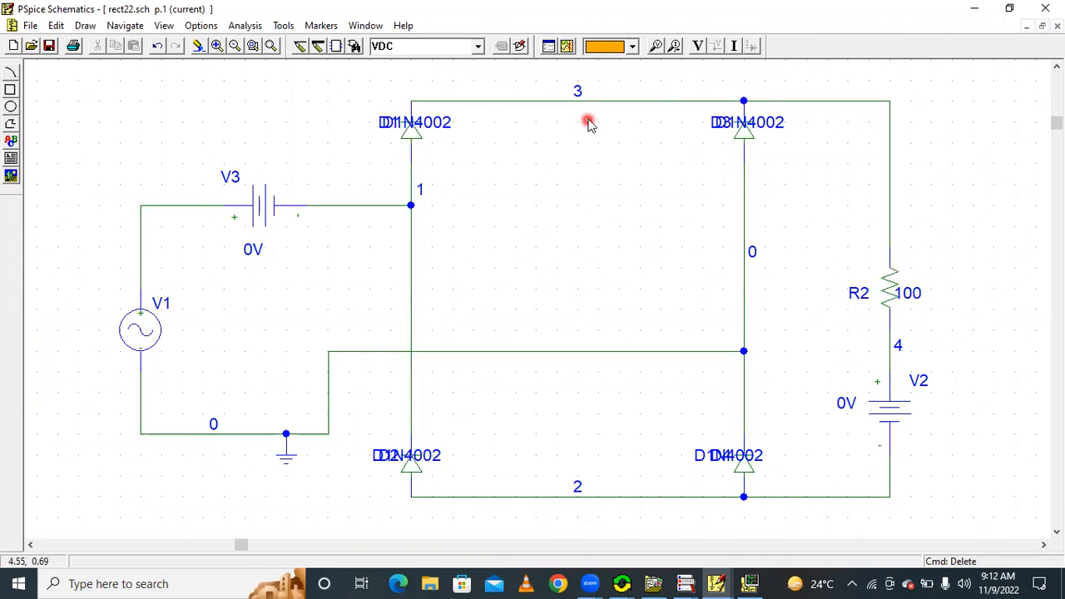
pyautogui.click(749, 583)
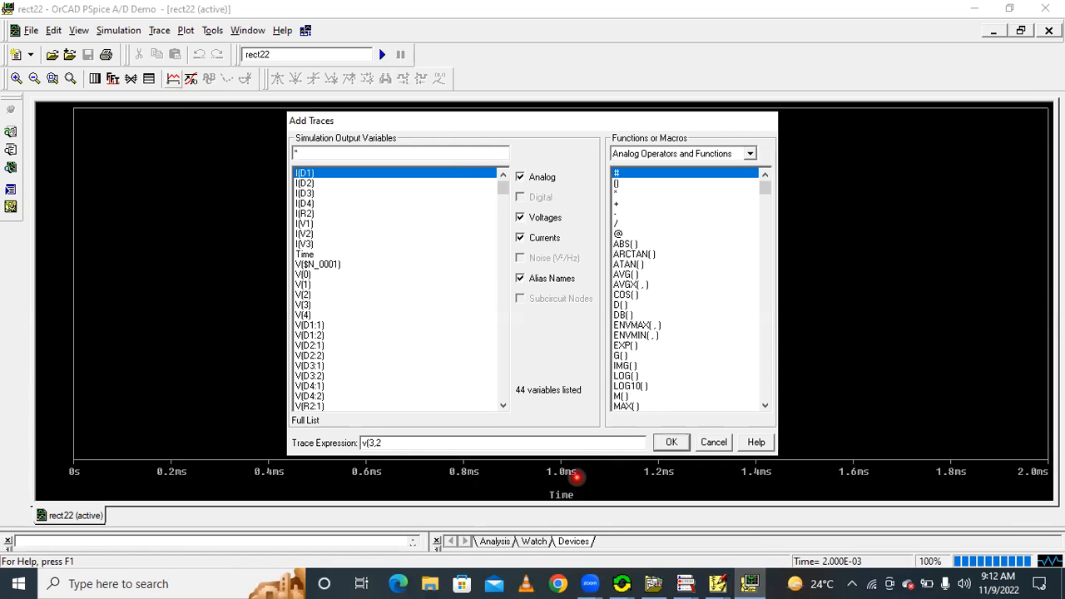
pyautogui.click(672, 441)
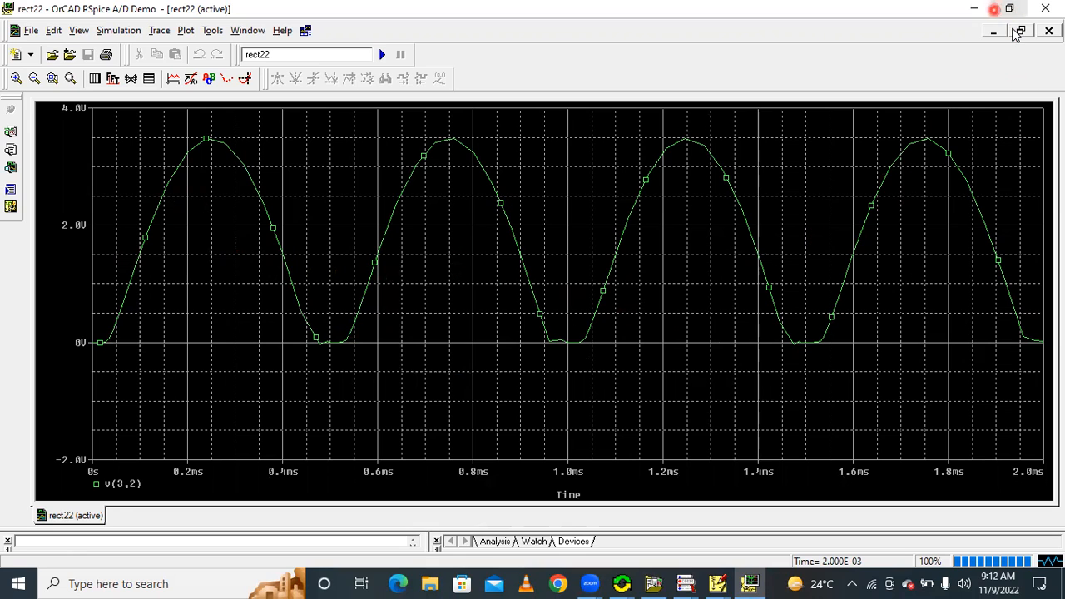
# Rerun the simulation from the schematic and plot the average output voltage with the trace expression AVG(v(3,2))
pyautogui.click(975, 9)
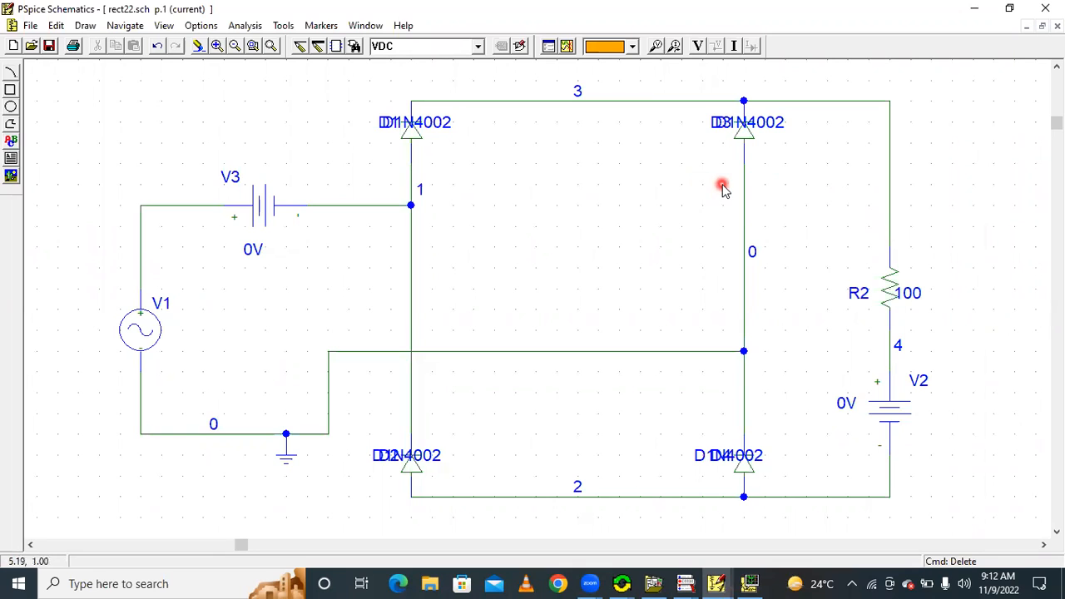
pyautogui.click(241, 25)
pyautogui.click(581, 166)
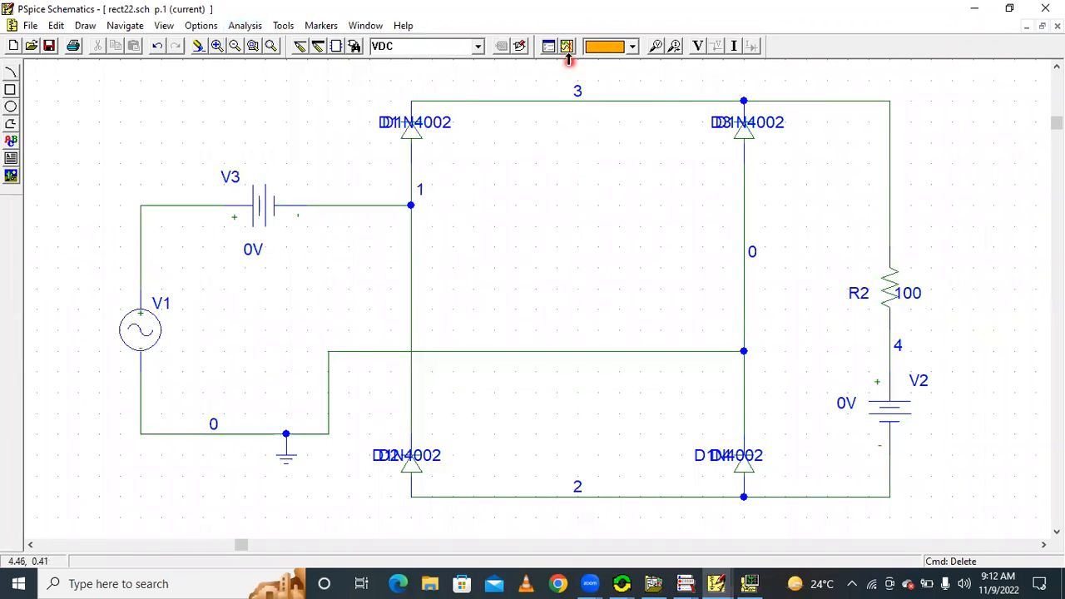
pyautogui.click(567, 46)
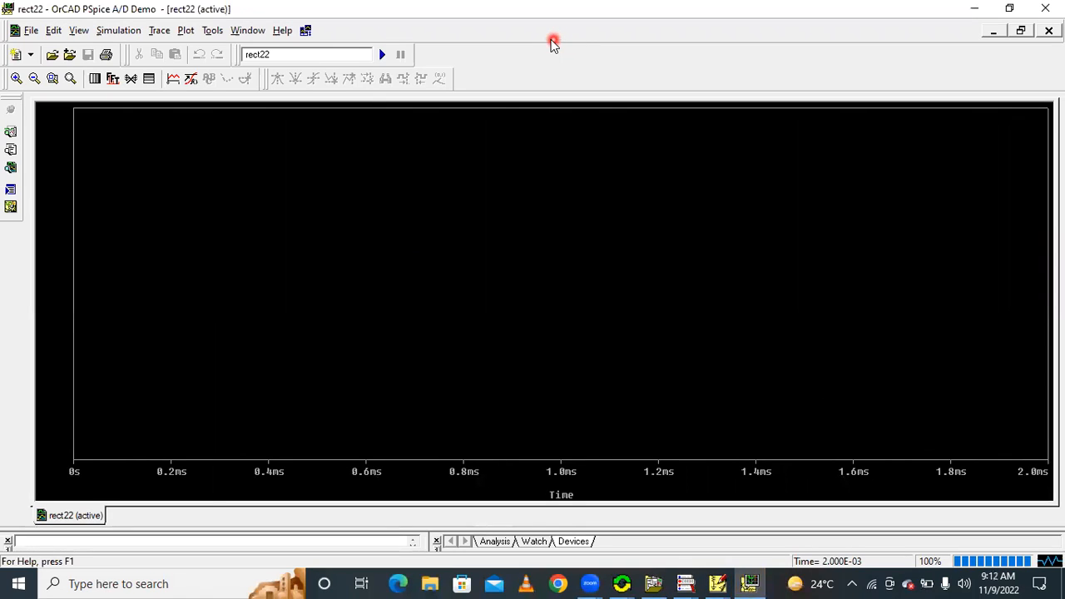
pyautogui.click(176, 78)
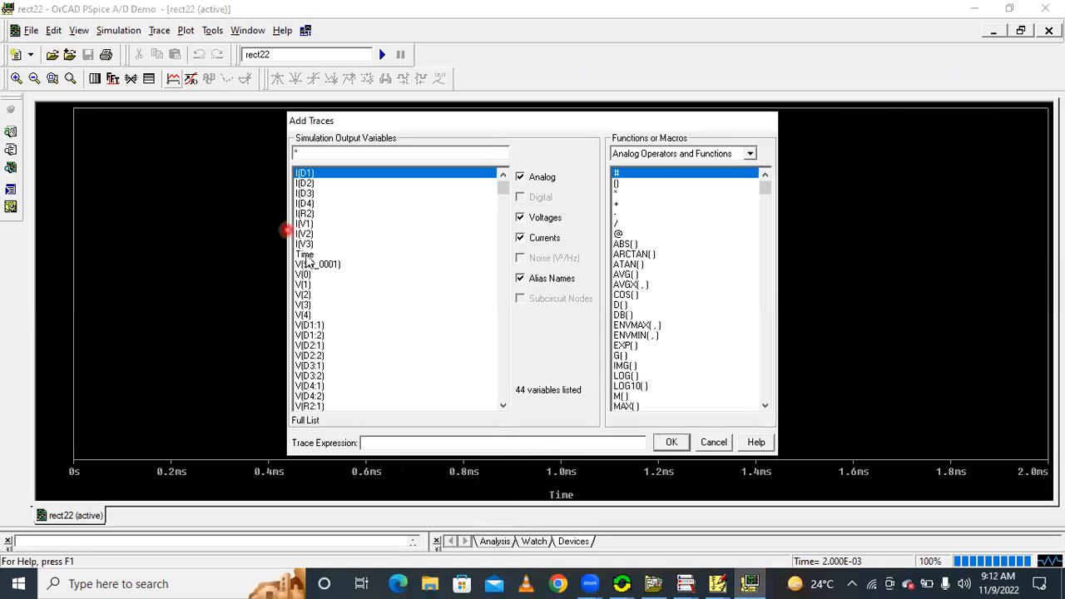
pyautogui.click(631, 274)
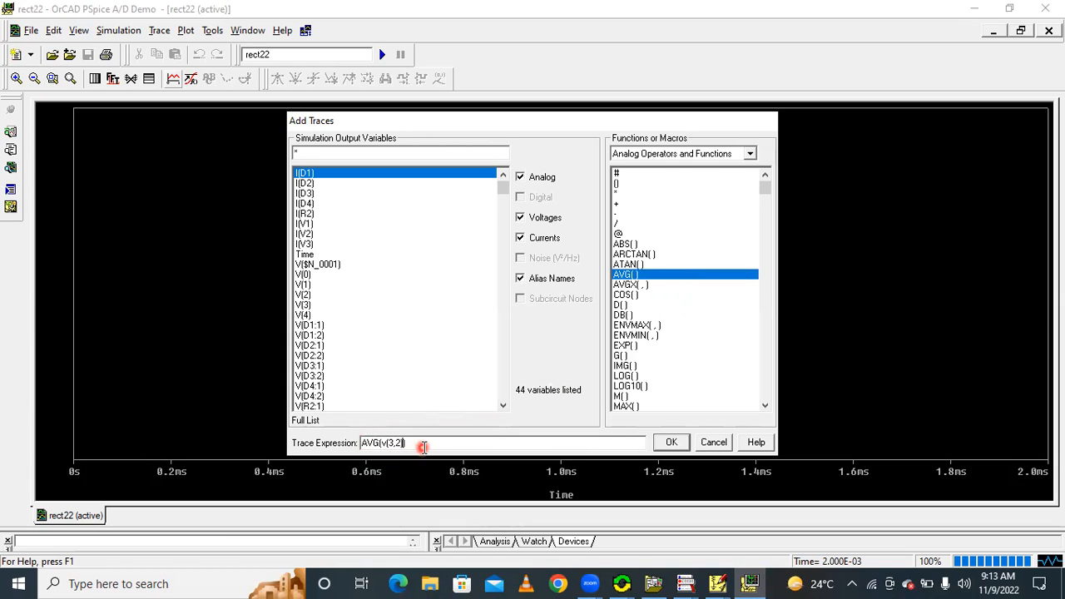
pyautogui.click(666, 442)
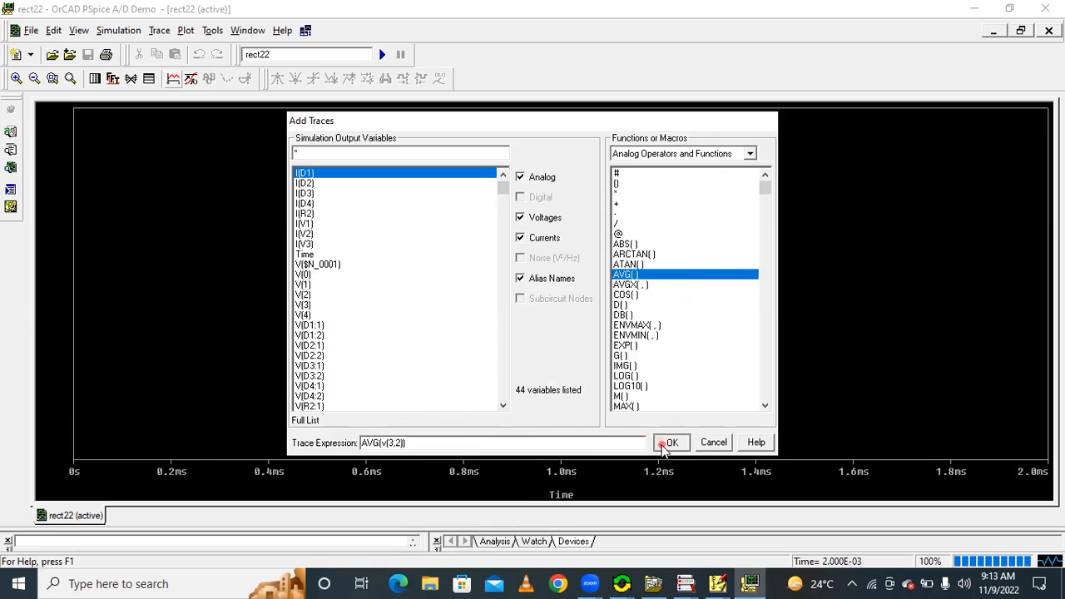
# Give the AVG(v(3,2)) trace the fourth line width in the list and place the probe cursor on it at about 244 µs
pyautogui.rightClick(404, 264)
pyautogui.click(463, 287)
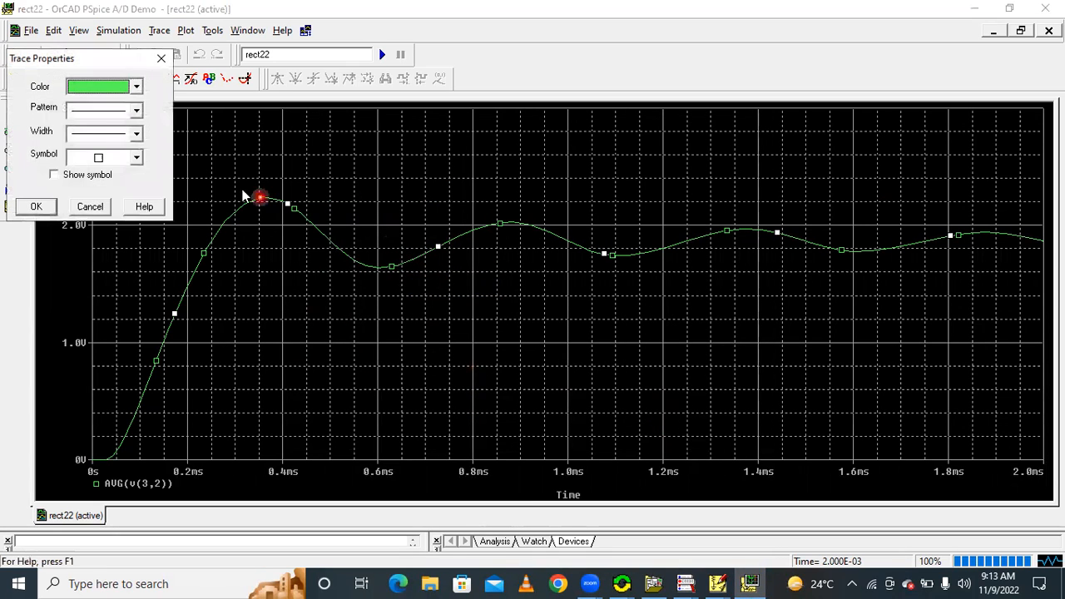
pyautogui.click(112, 135)
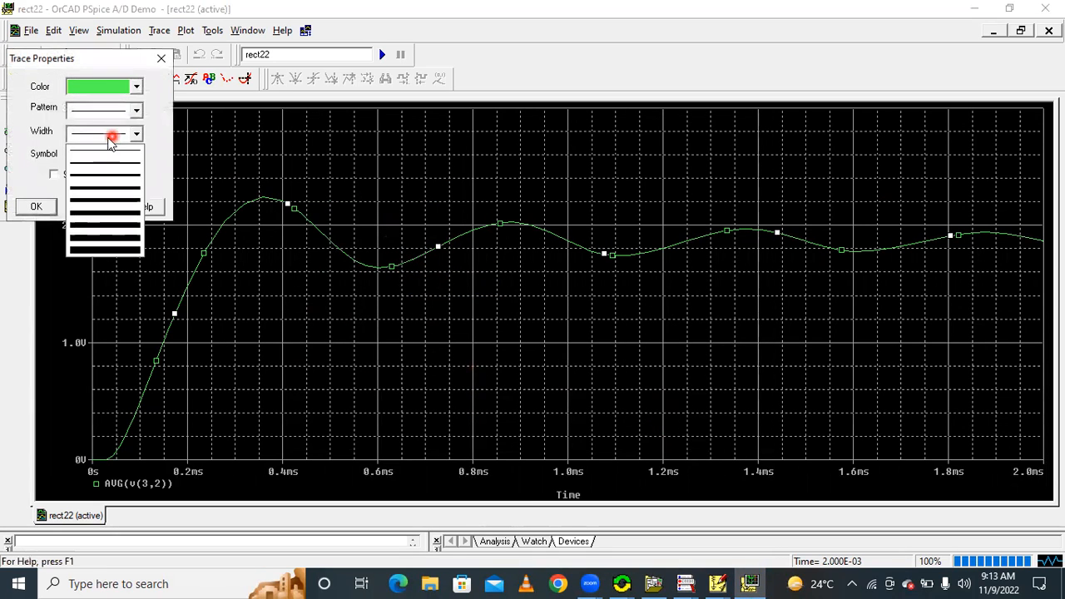
pyautogui.click(94, 190)
pyautogui.click(36, 206)
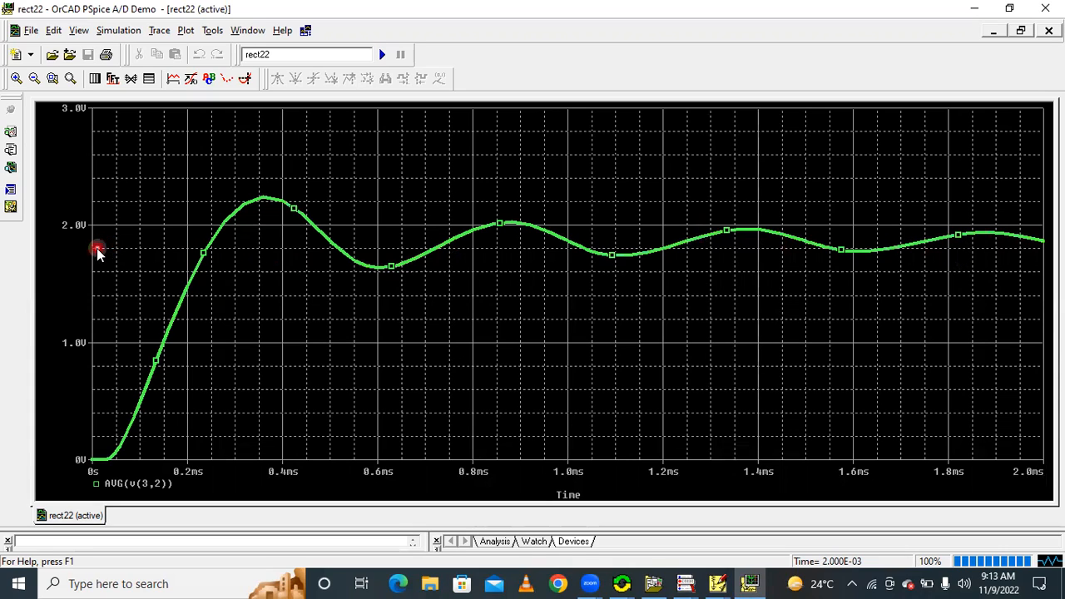
pyautogui.click(245, 78)
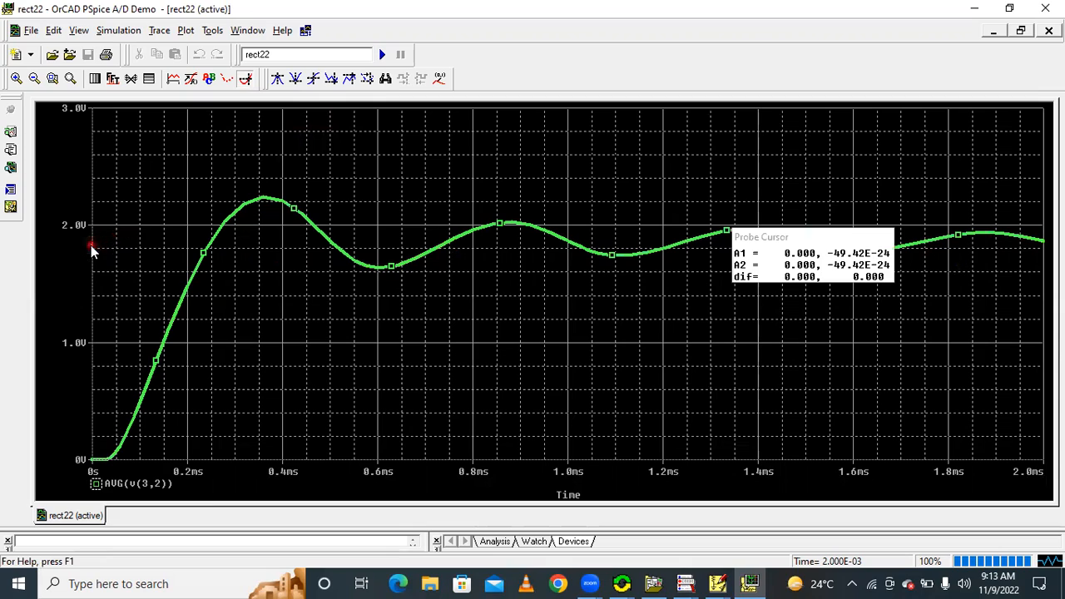
pyautogui.click(208, 247)
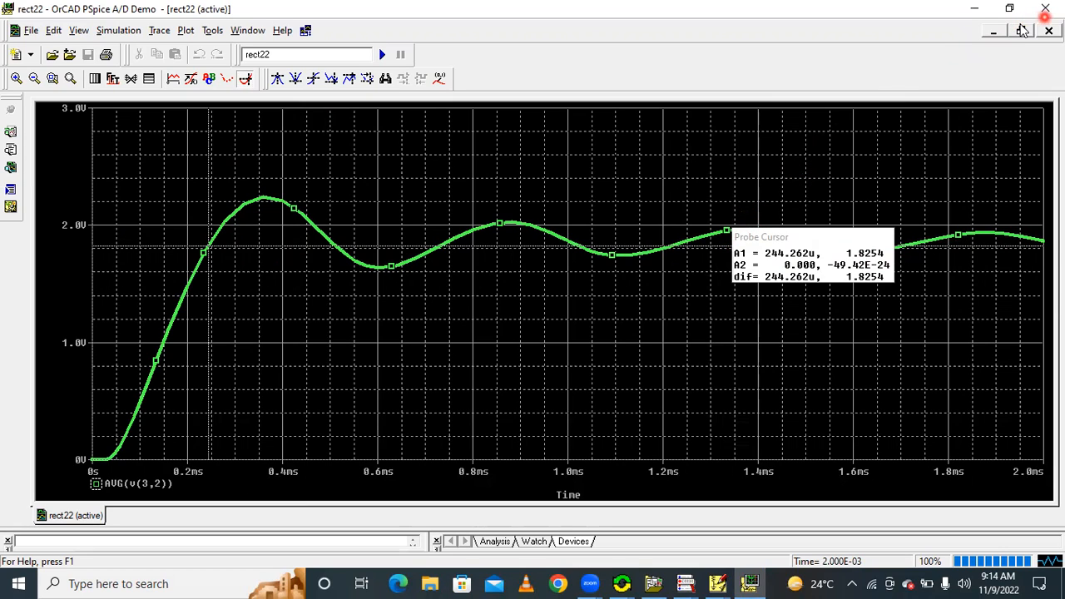
# Delete the AVG(v(3,2)) trace and plot the effective output voltage with the trace expression RMS(v(3,2))
pyautogui.click(133, 484)
pyautogui.press('Delete')
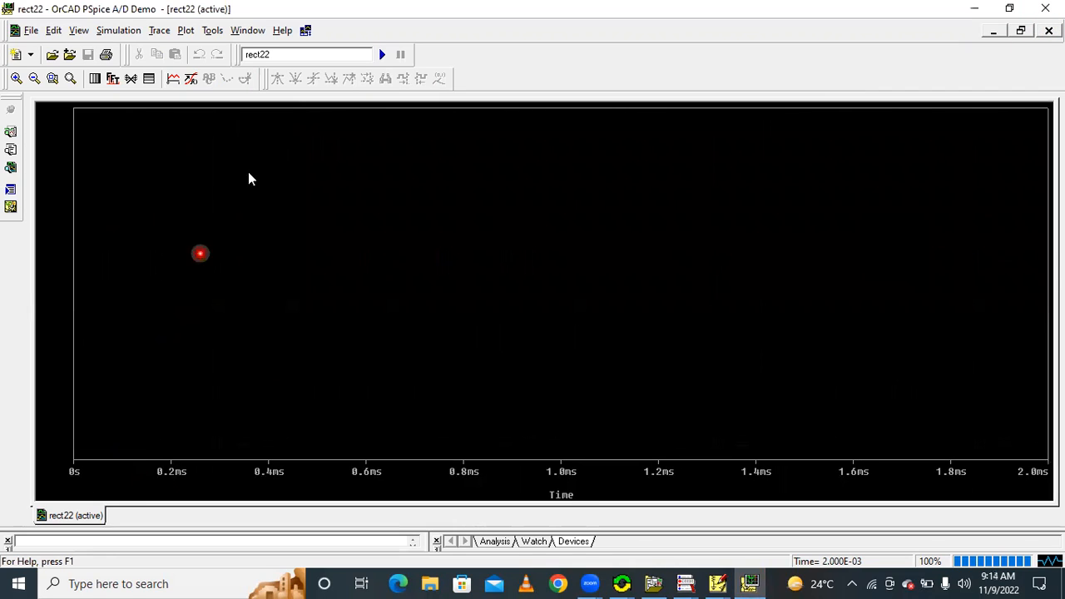
pyautogui.click(172, 79)
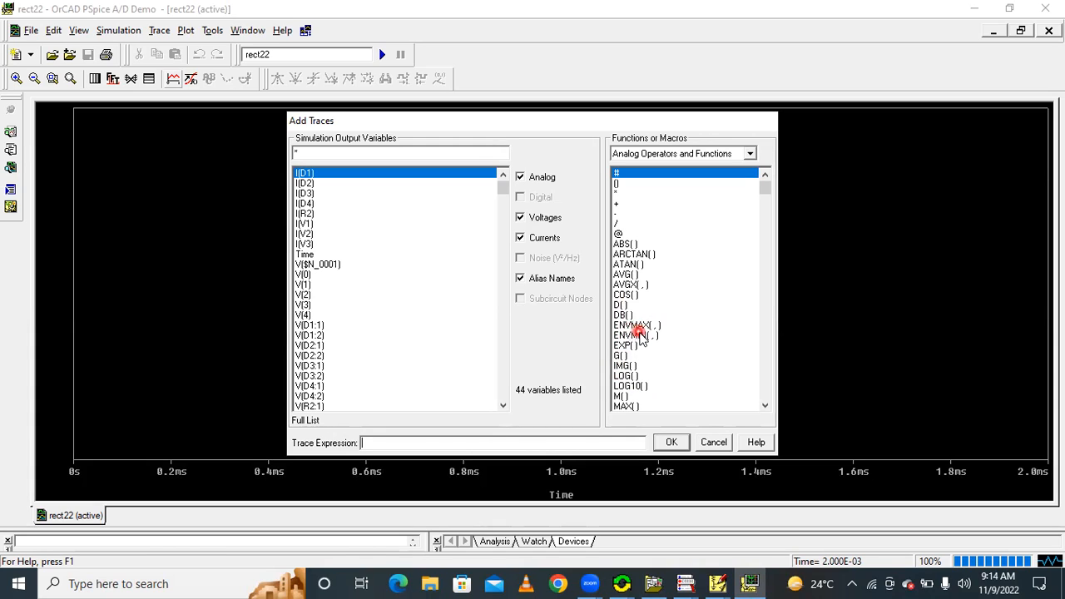
pyautogui.click(764, 406)
pyautogui.click(763, 406)
pyautogui.click(764, 406)
pyautogui.click(764, 405)
pyautogui.click(764, 407)
pyautogui.click(764, 407)
pyautogui.click(764, 407)
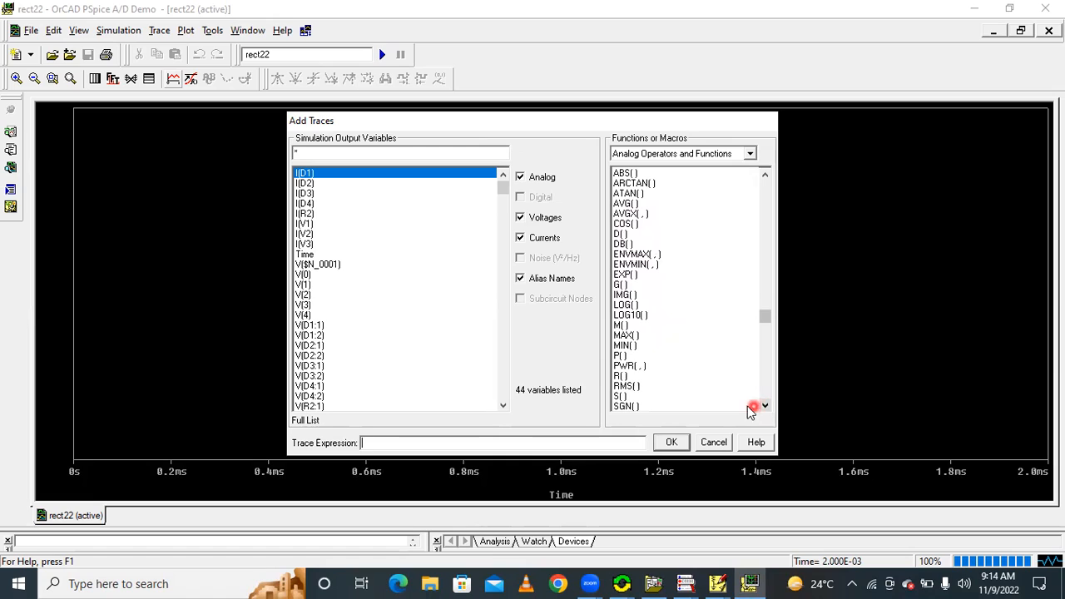
pyautogui.click(630, 387)
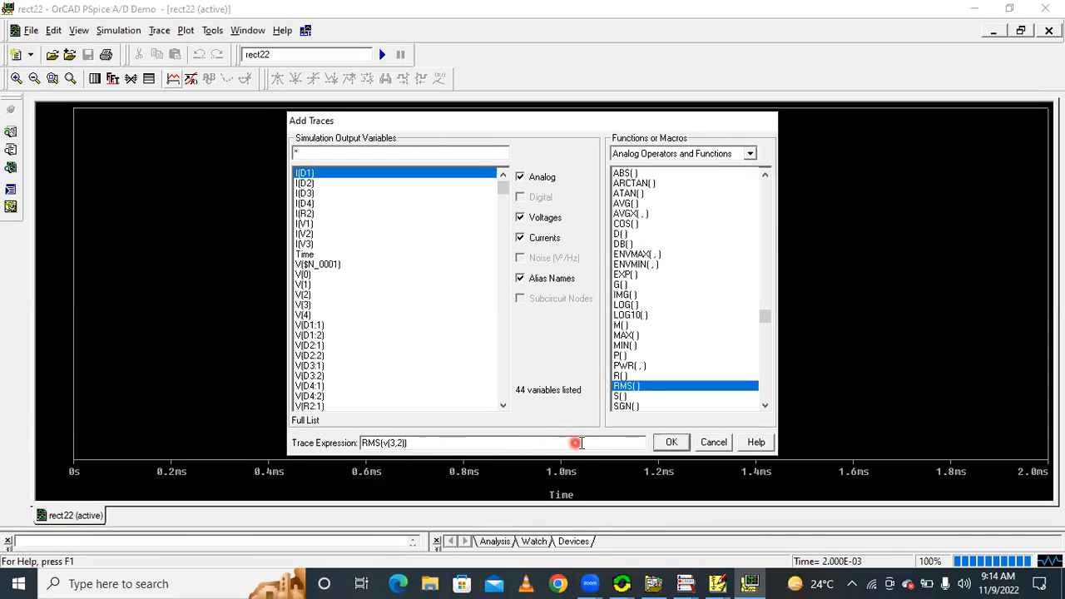
pyautogui.click(668, 443)
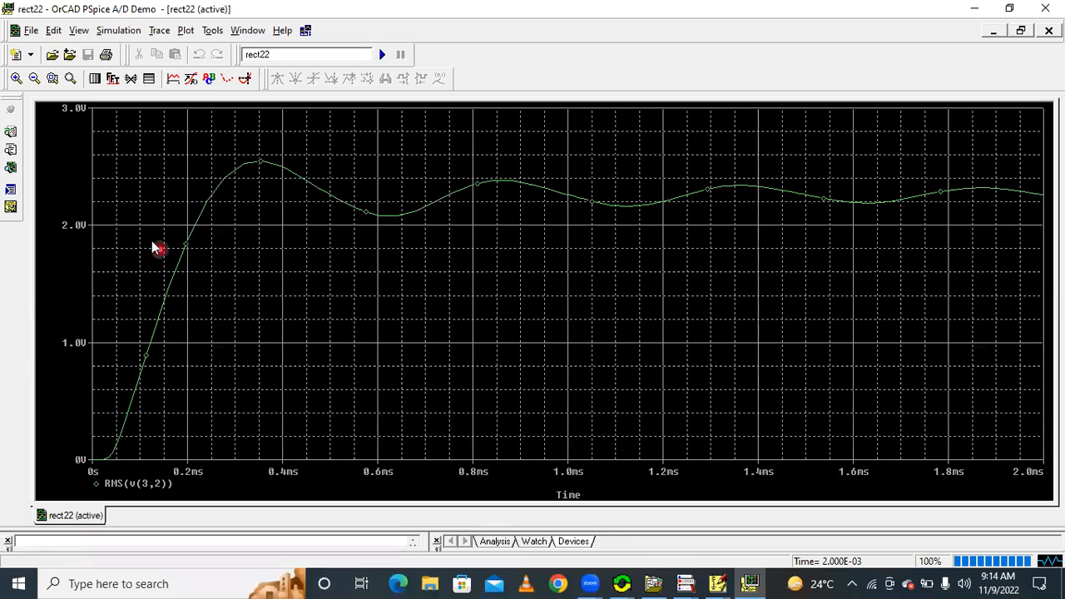
# Give the RMS(v(3,2)) trace the fourth line width in the list and place the probe cursor on it at about 1.99 ms
pyautogui.rightClick(340, 197)
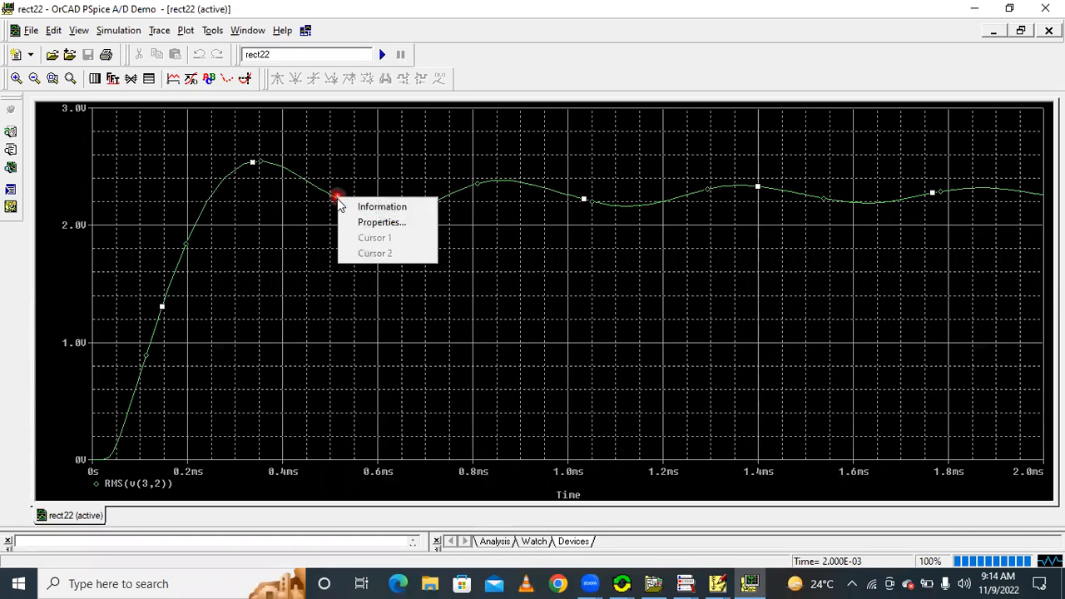
pyautogui.click(377, 221)
pyautogui.click(100, 134)
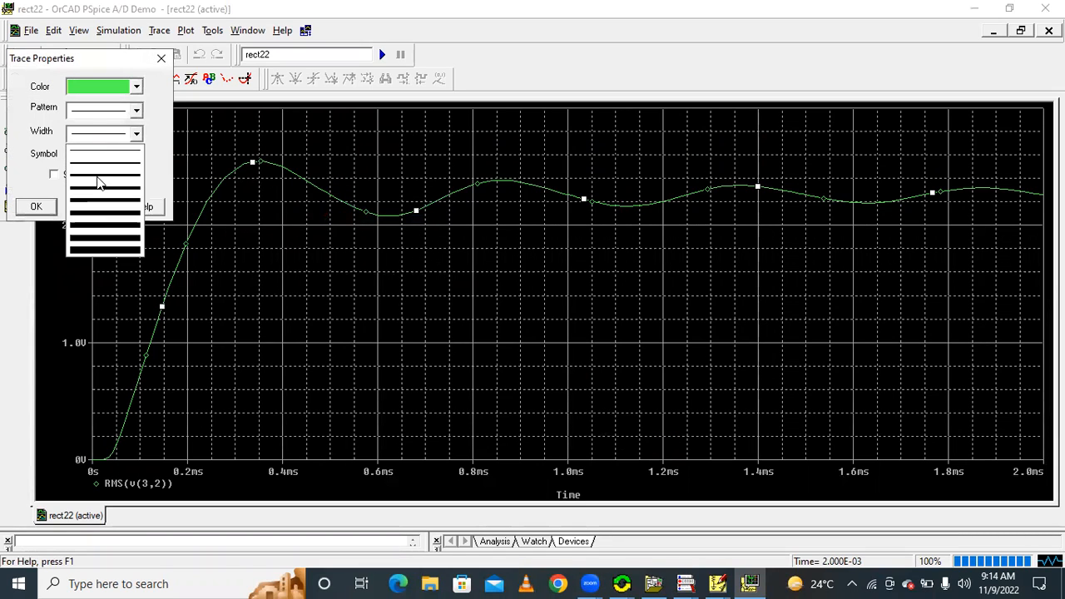
pyautogui.click(97, 190)
pyautogui.click(36, 206)
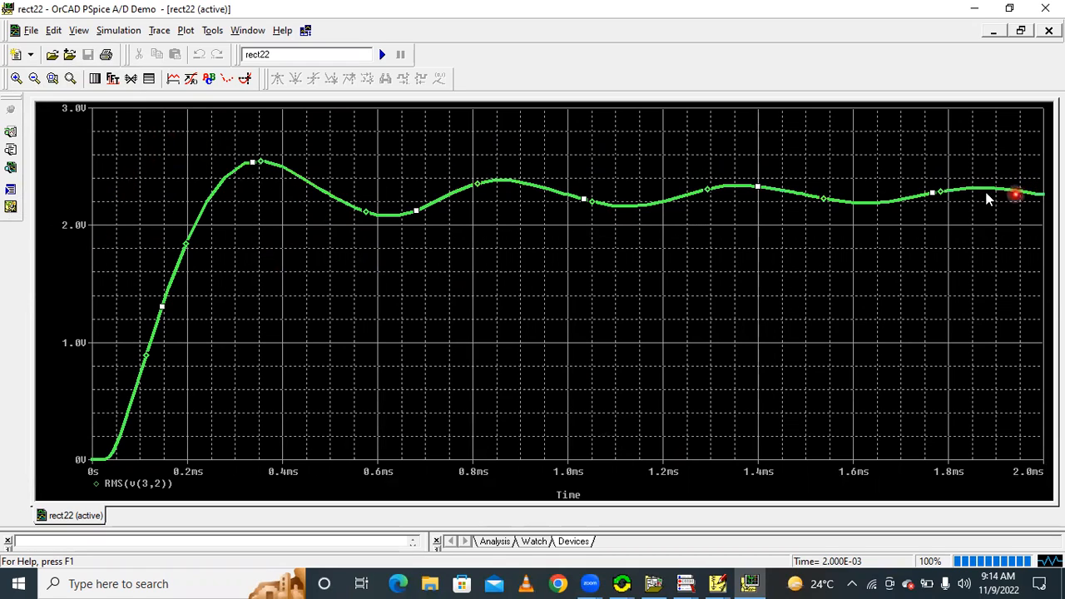
pyautogui.click(245, 78)
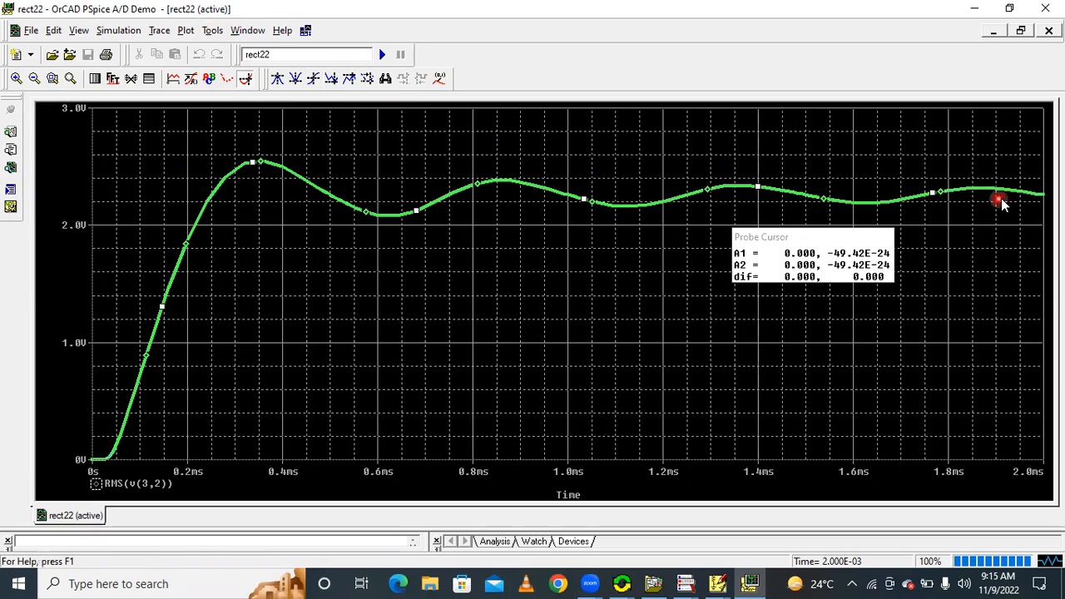
pyautogui.click(1039, 191)
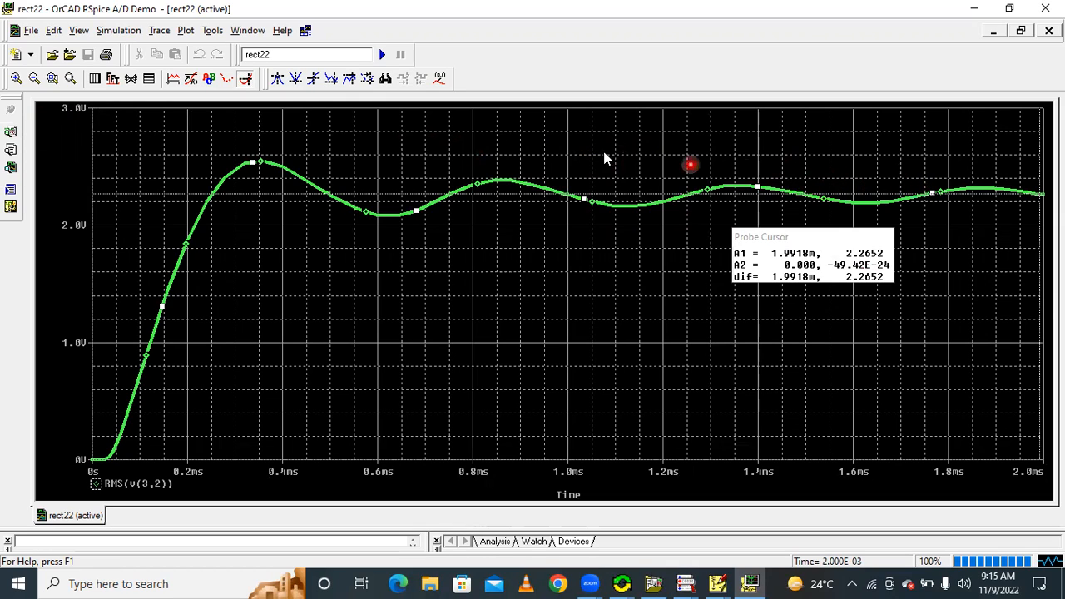
# Delete the RMS(v(3,2)) trace and rerun the simulation from the rect22 schematic
pyautogui.click(143, 485)
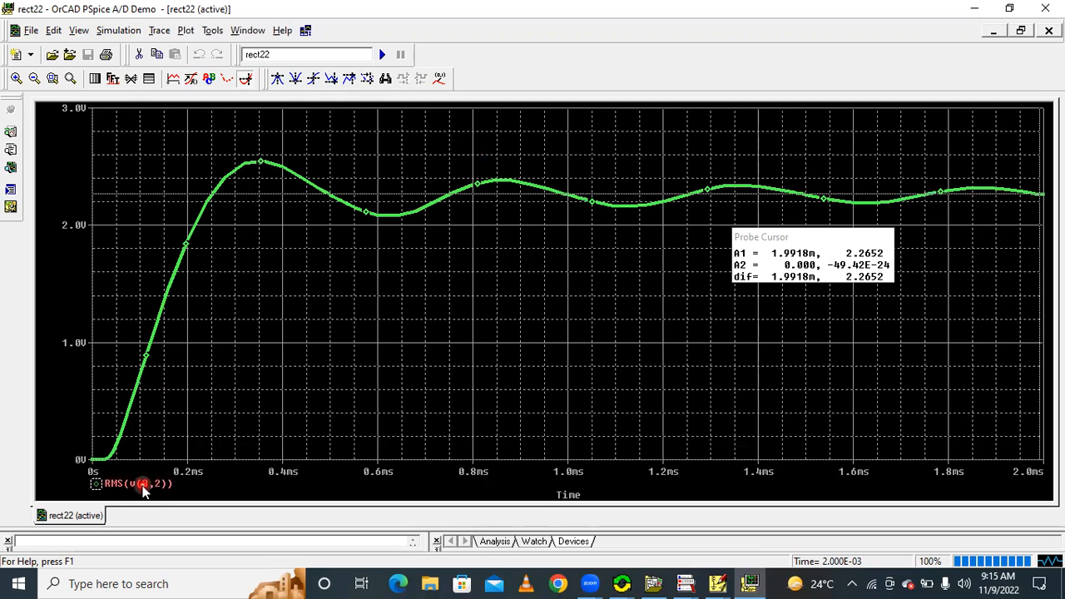
pyautogui.press('Delete')
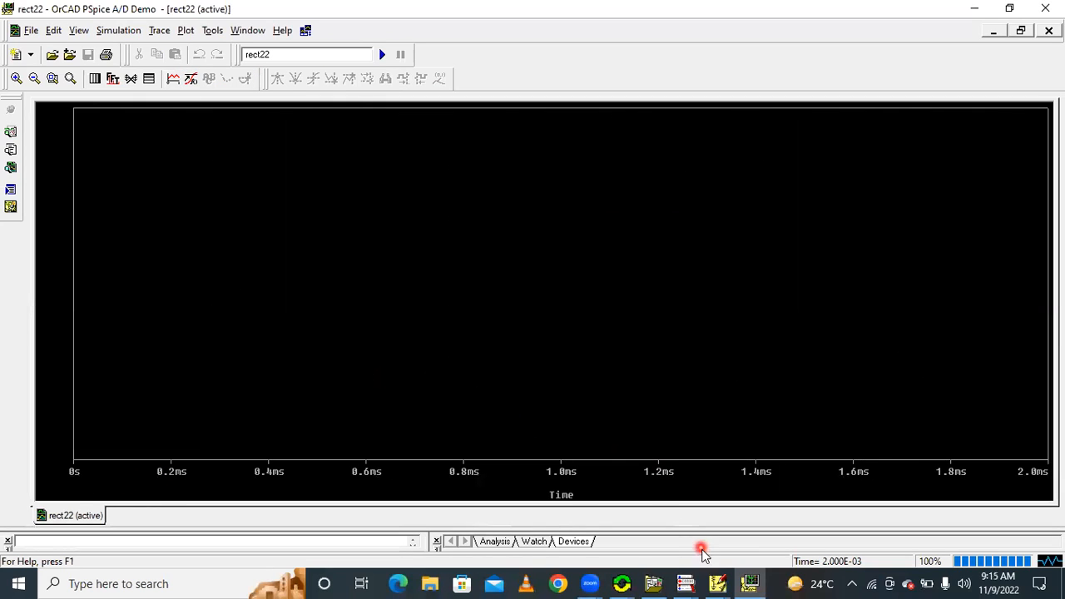
pyautogui.click(717, 575)
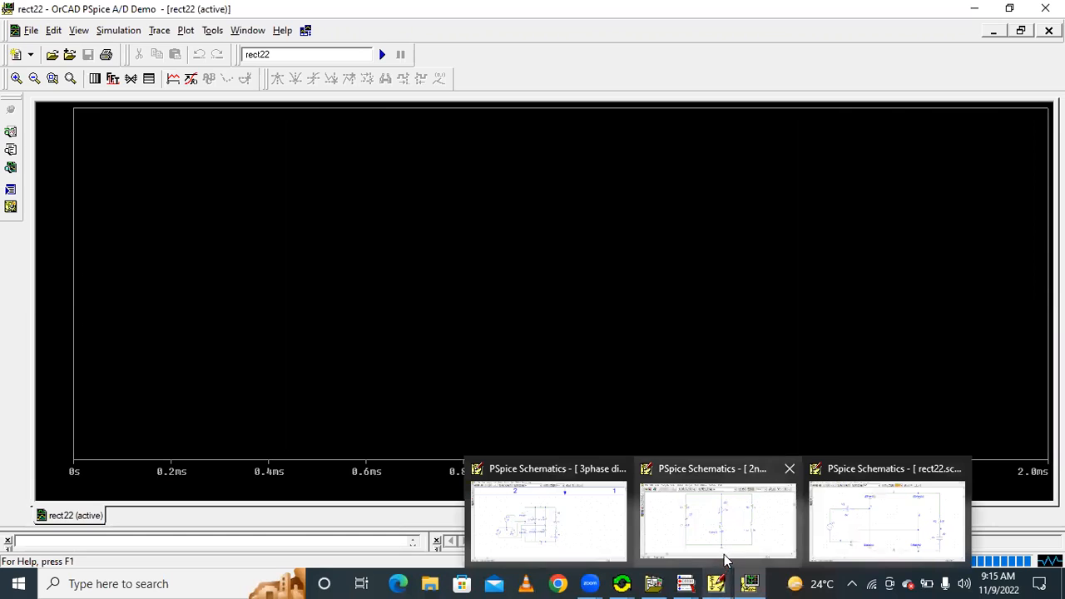
pyautogui.click(887, 516)
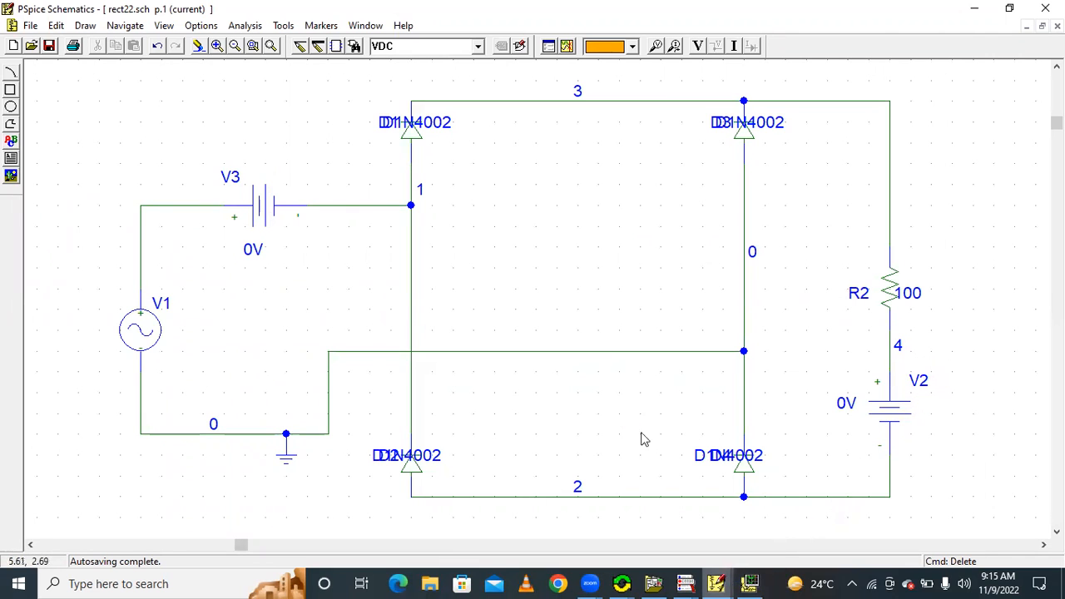
pyautogui.click(567, 47)
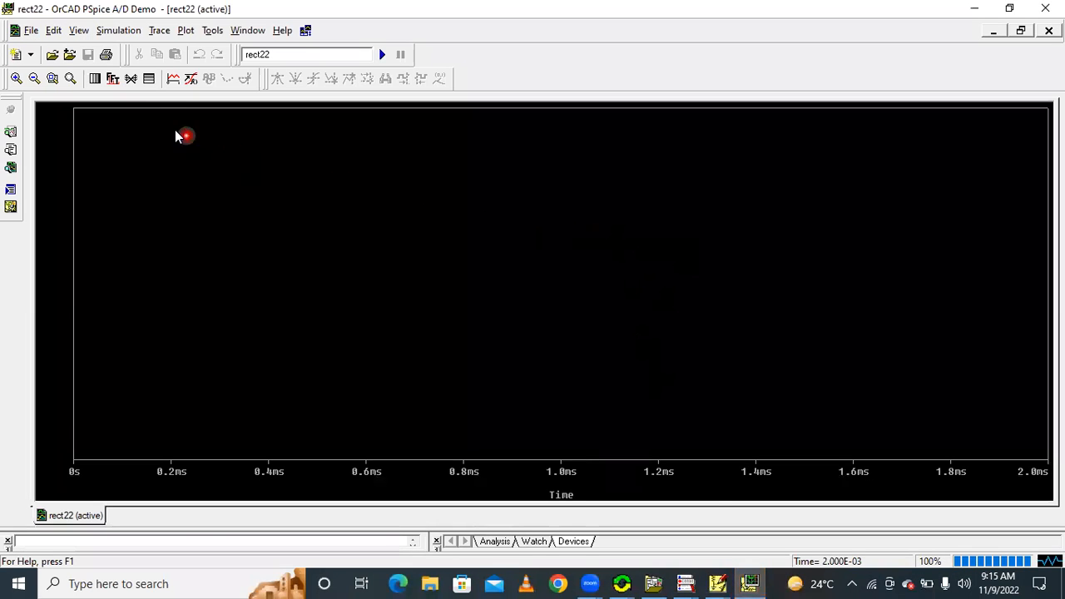
# Plot the load current with the trace expression I(V2), checking the source's name in the rect22 schematic
pyautogui.click(173, 78)
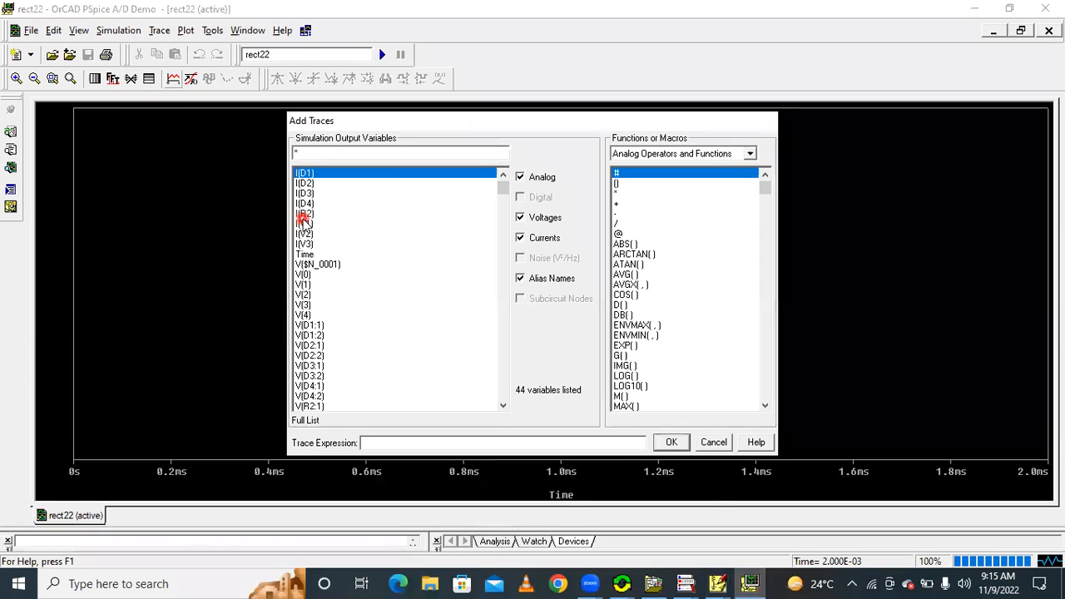
pyautogui.click(304, 235)
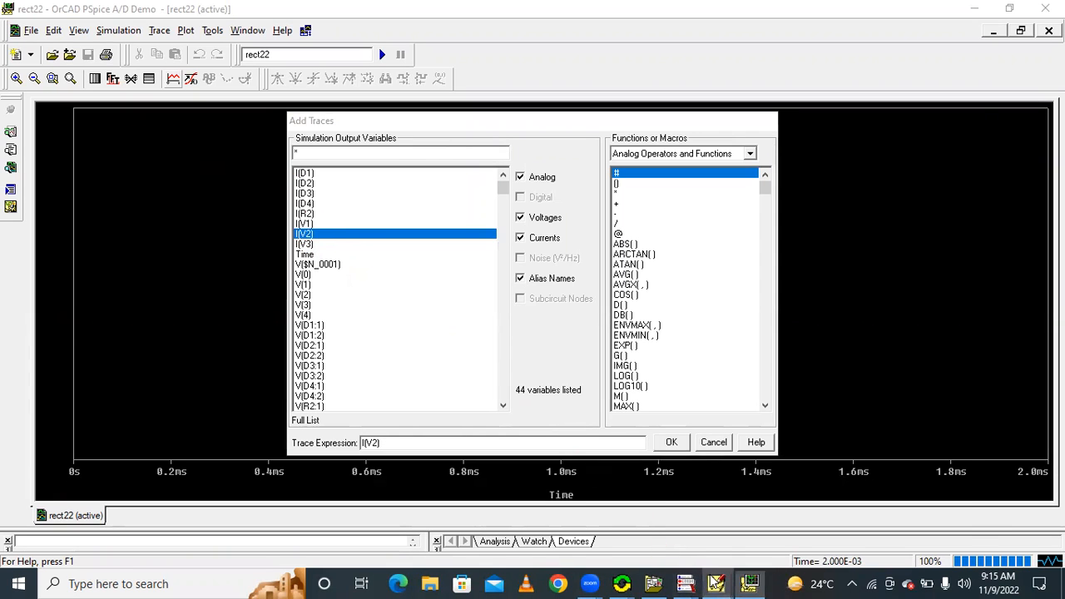
pyautogui.moveTo(717, 582)
pyautogui.click(854, 528)
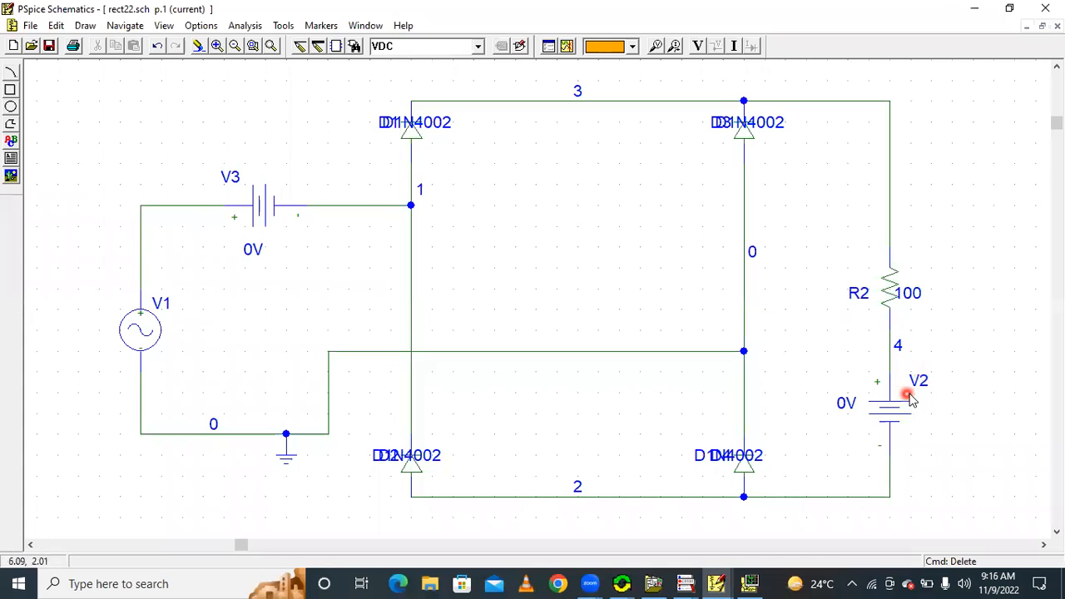
pyautogui.click(716, 582)
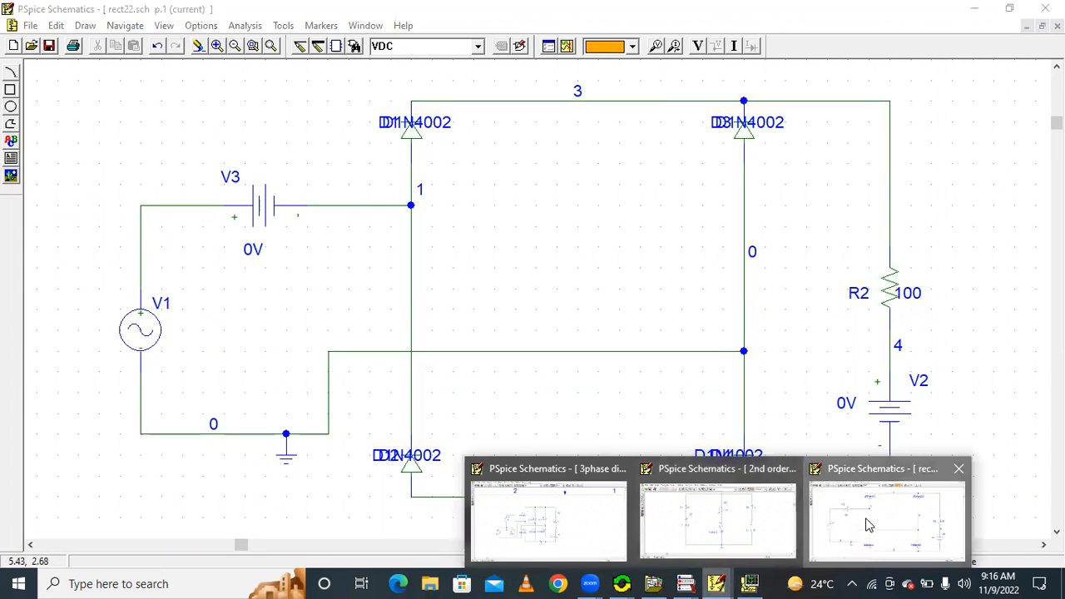
pyautogui.click(867, 525)
pyautogui.click(722, 582)
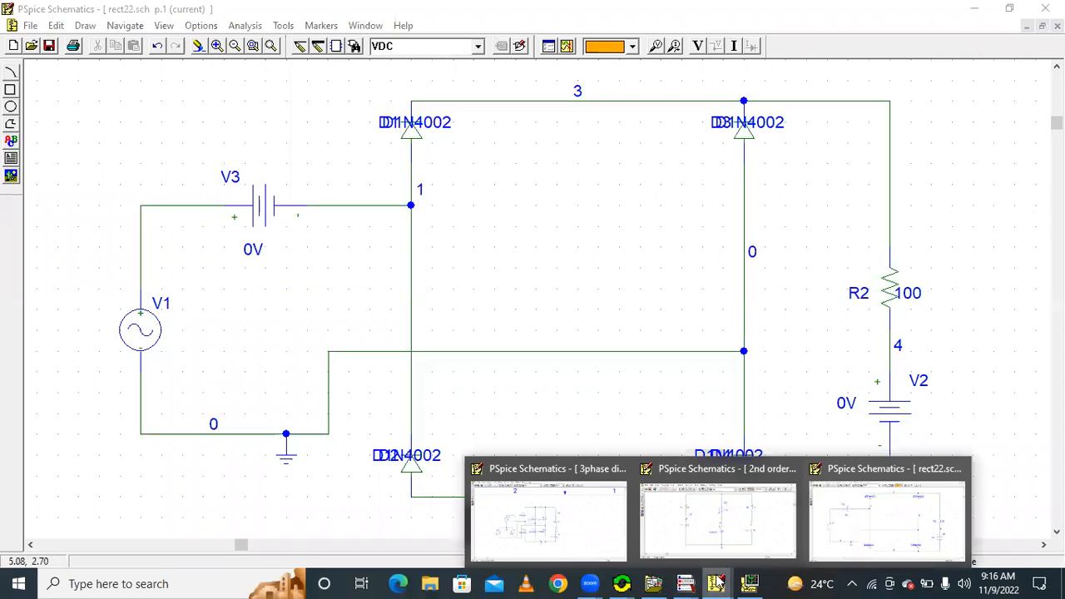
pyautogui.click(749, 583)
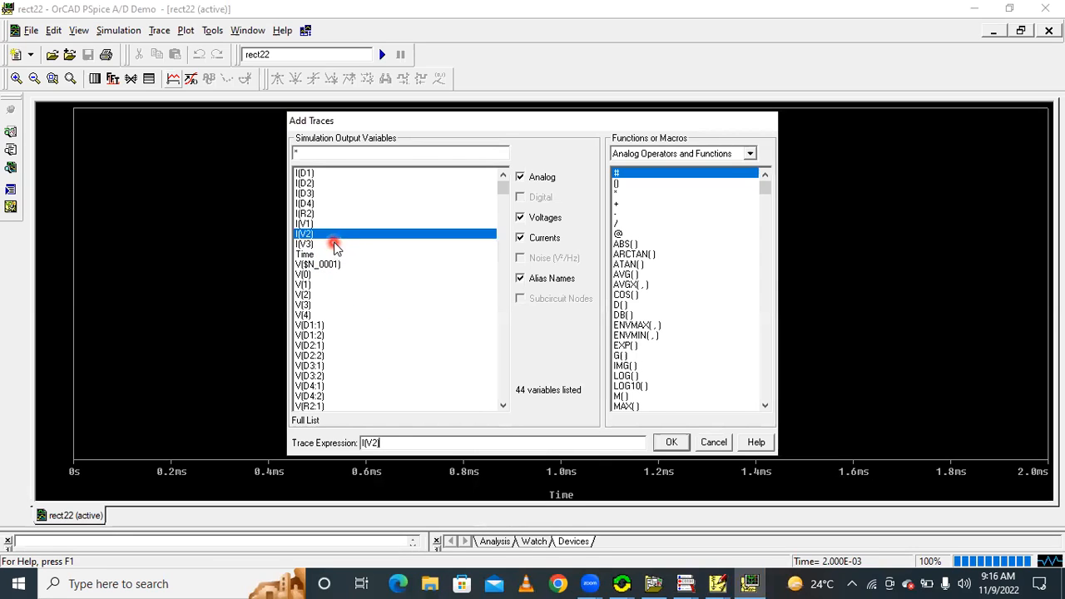
pyautogui.click(671, 441)
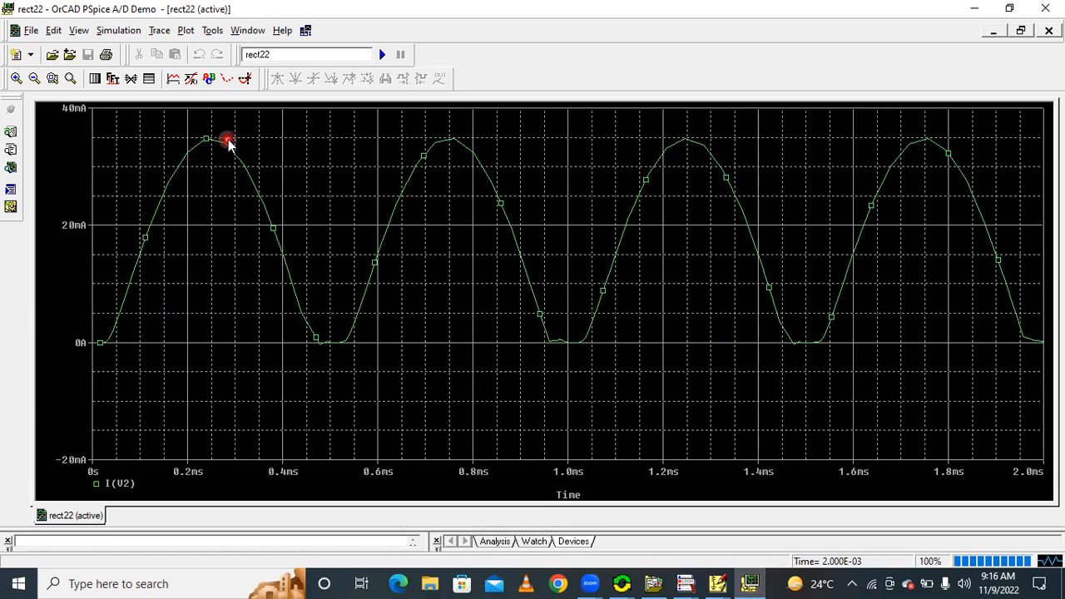
# Turn on the probe cursor and place it on the first peak of the I(V2) trace
pyautogui.click(244, 79)
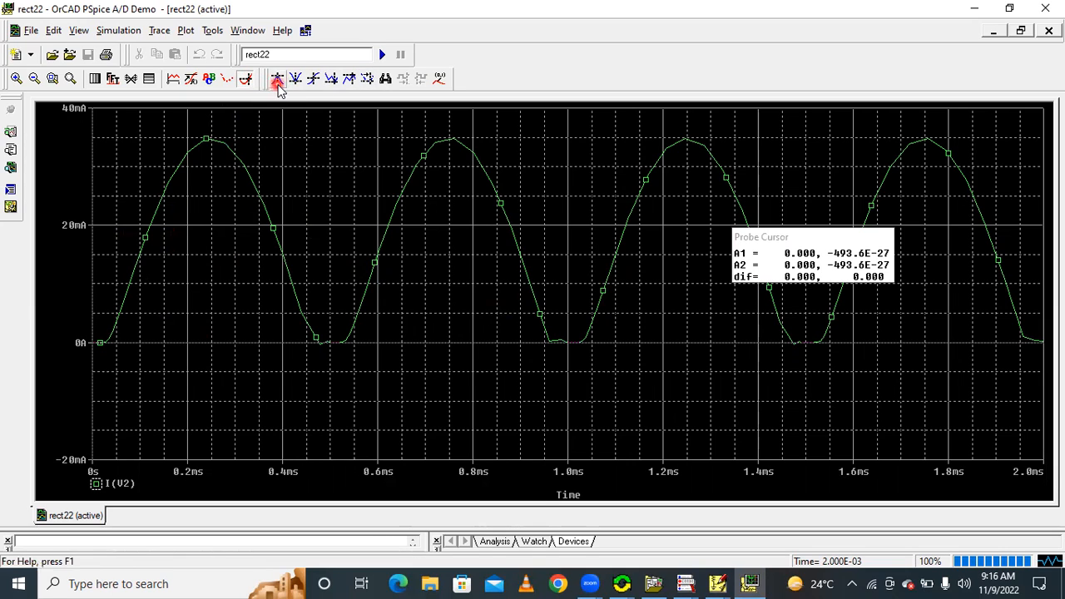
pyautogui.click(277, 80)
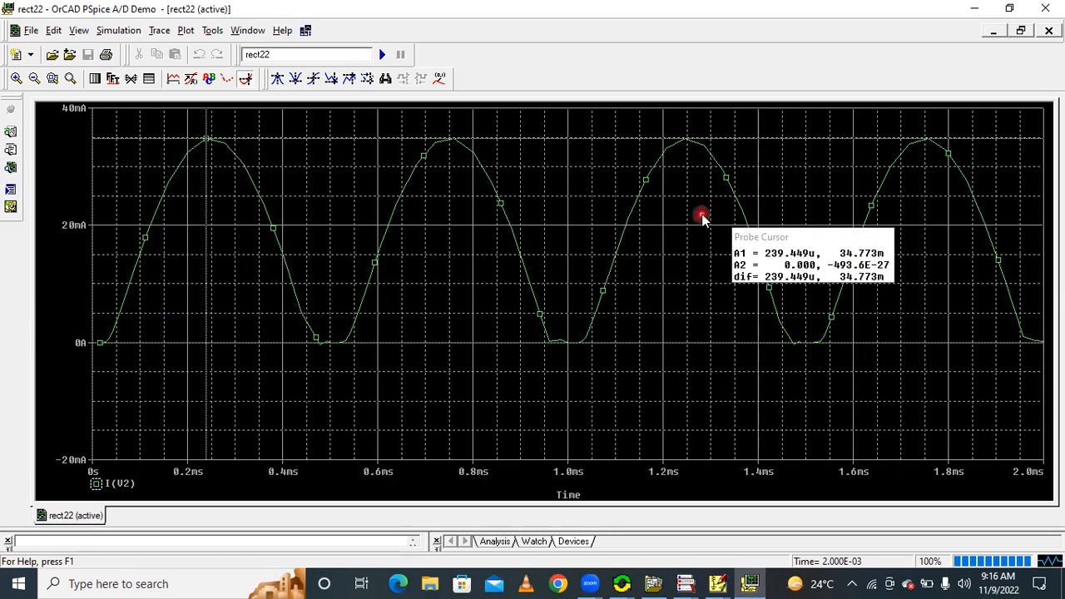
pyautogui.click(749, 583)
pyautogui.click(749, 583)
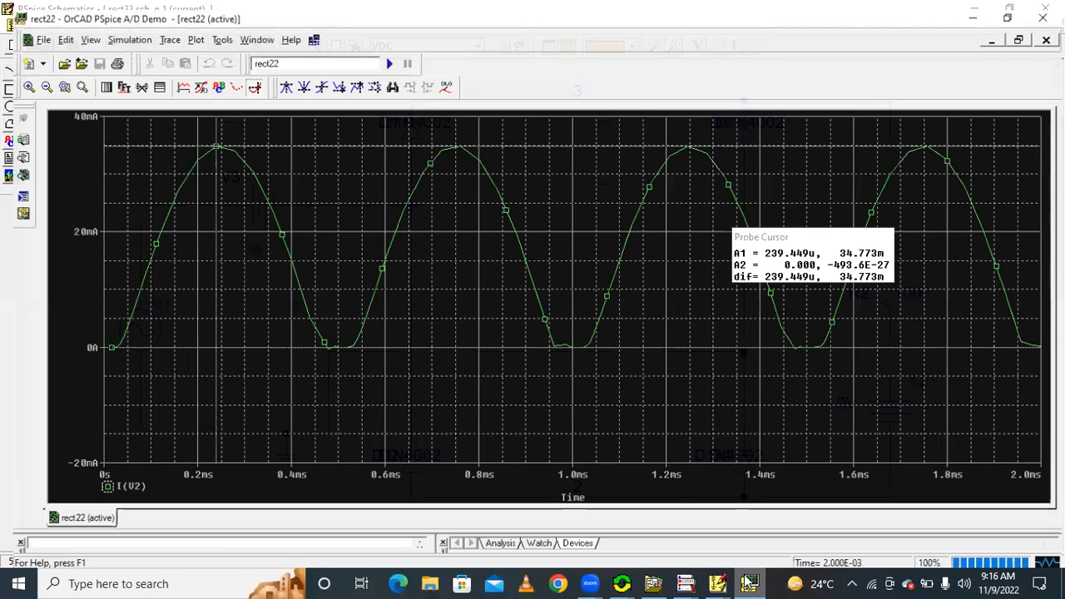
pyautogui.click(141, 242)
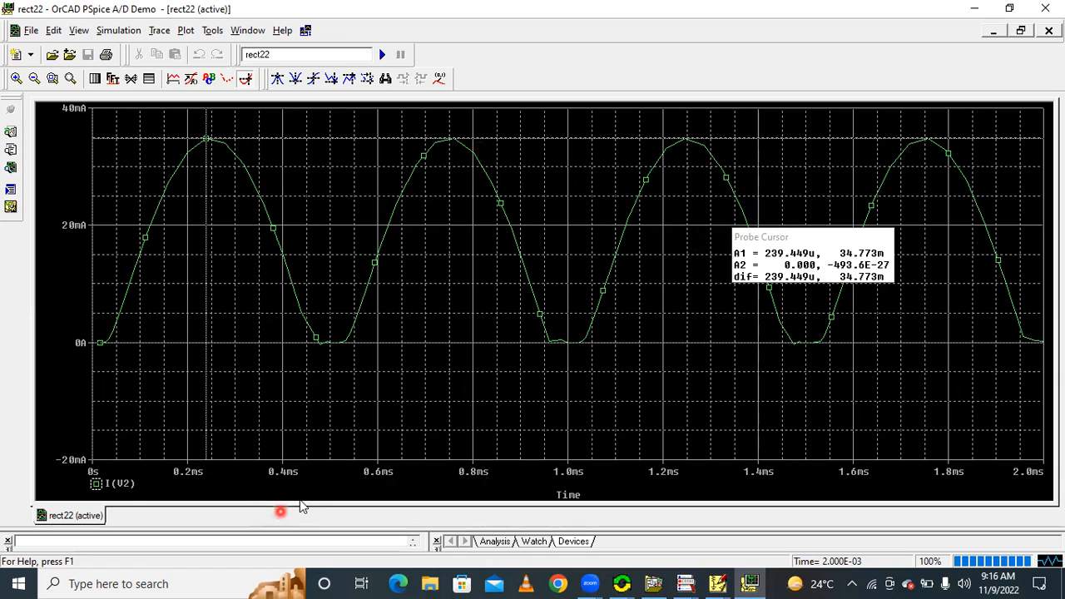
# Delete the I(V2) trace and plot the average diode current with the trace expression AVG(I(D1))
pyautogui.click(123, 484)
pyautogui.press('Delete')
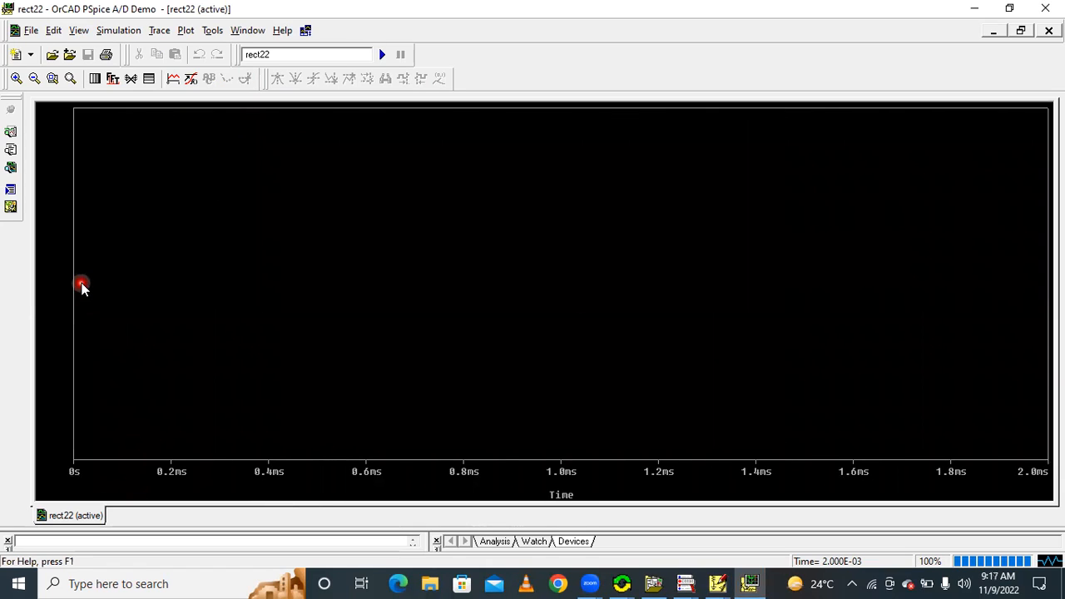
pyautogui.click(173, 79)
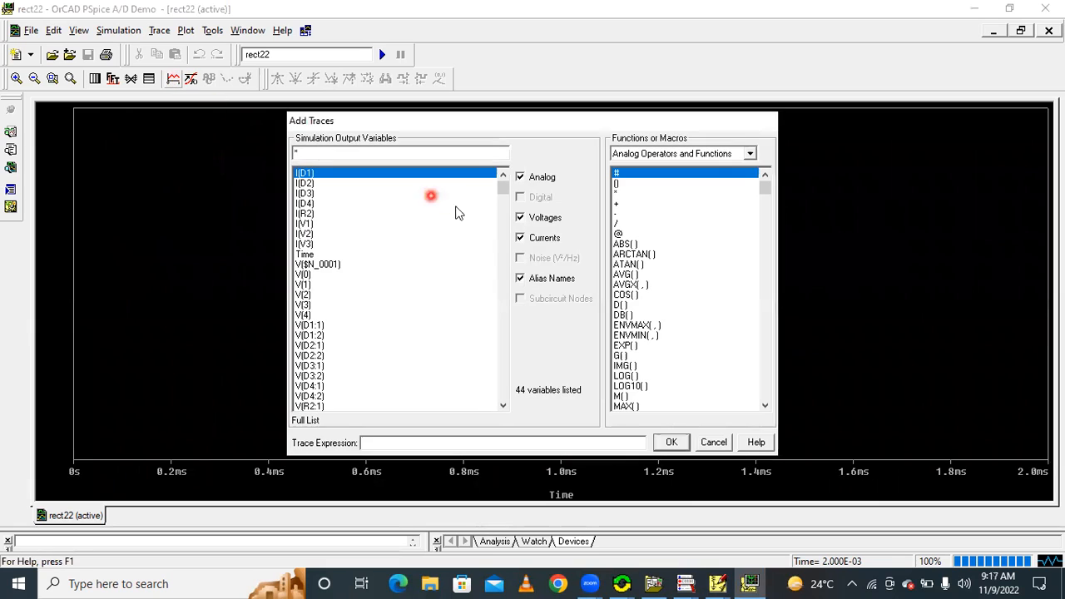
pyautogui.click(630, 278)
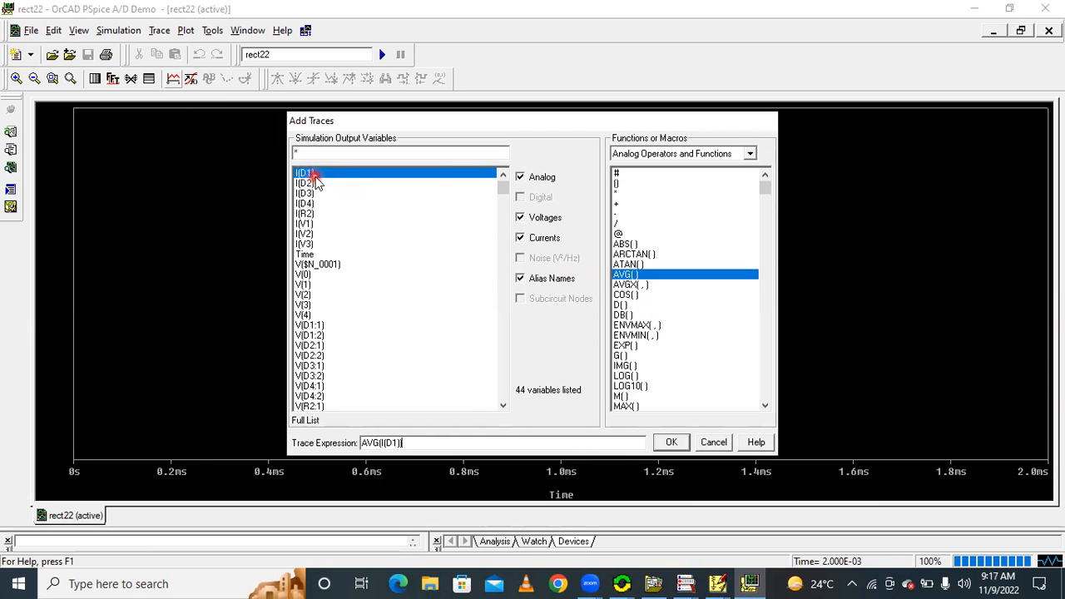
pyautogui.click(659, 443)
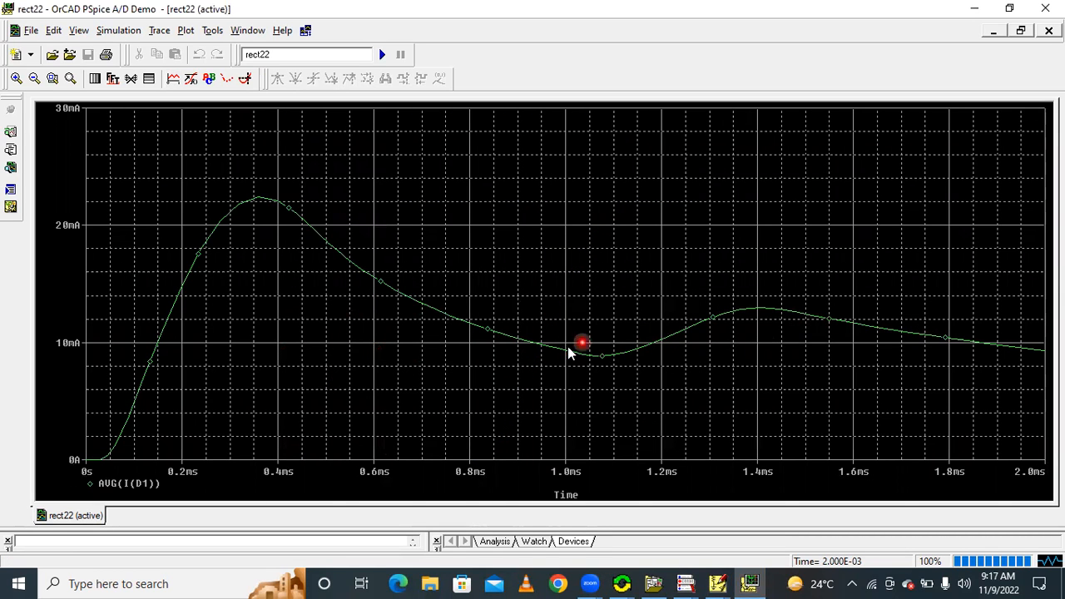
# Read the AVG(I(D1)) trace with the probe cursor at about 1.98 ms, and delete the trace
pyautogui.click(1029, 350)
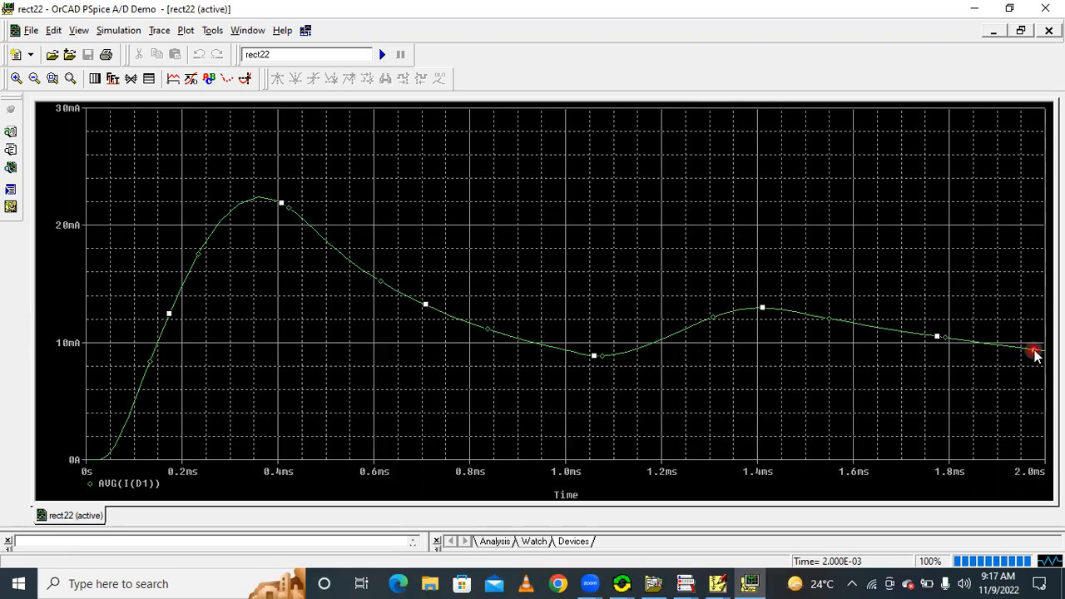
pyautogui.click(244, 77)
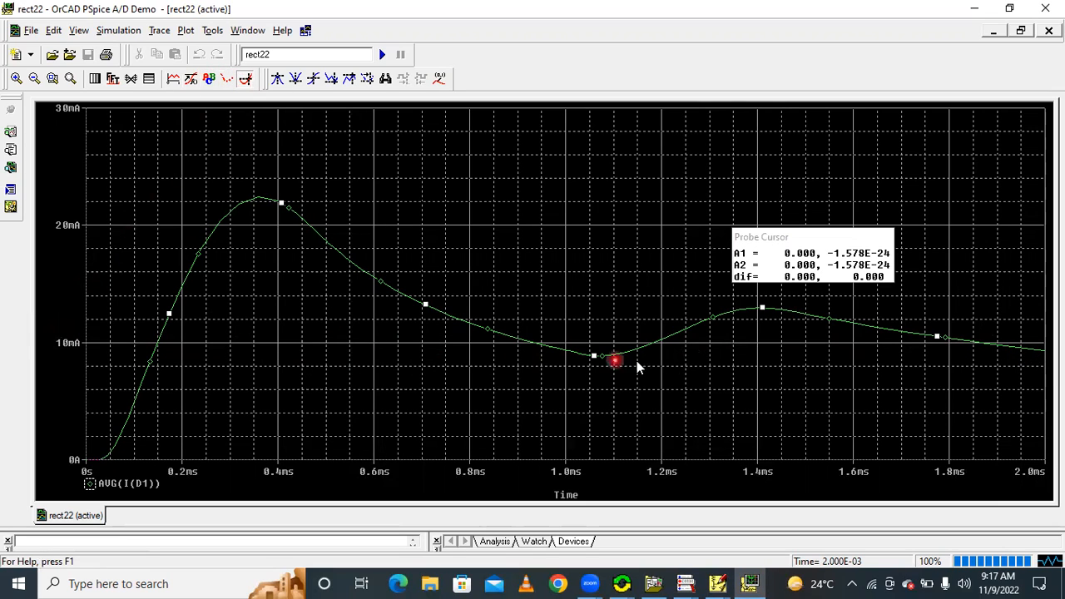
pyautogui.click(1035, 351)
pyautogui.click(1037, 353)
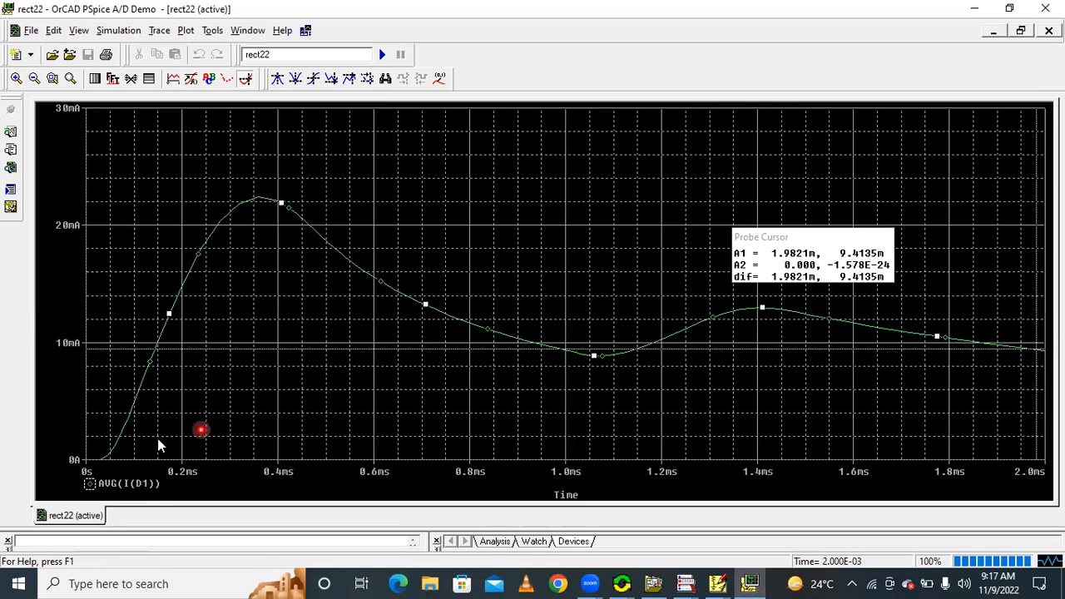
pyautogui.click(93, 490)
pyautogui.press('Delete')
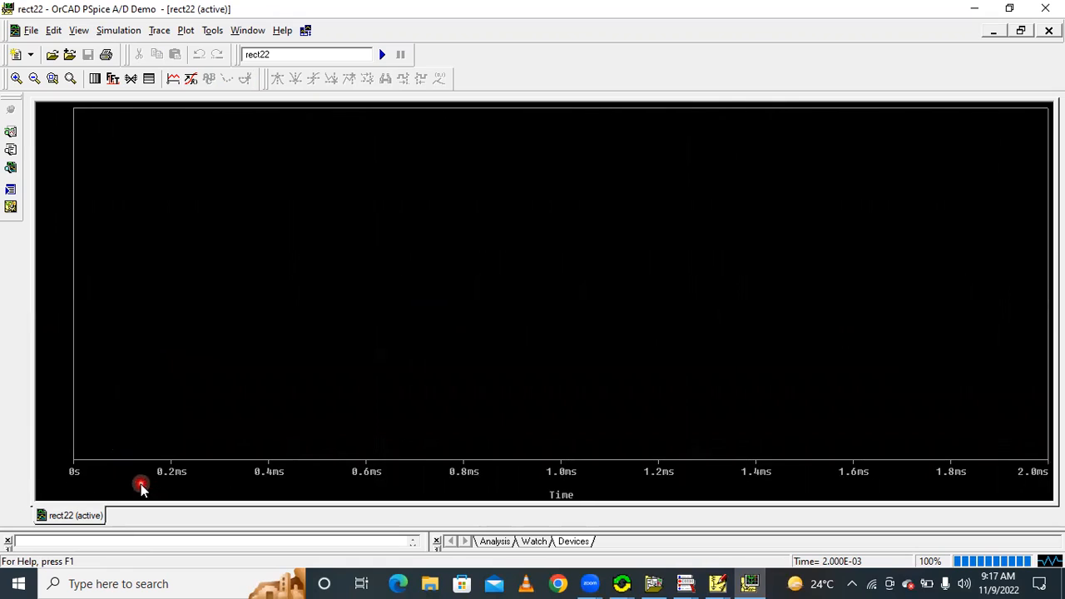
pyautogui.click(174, 80)
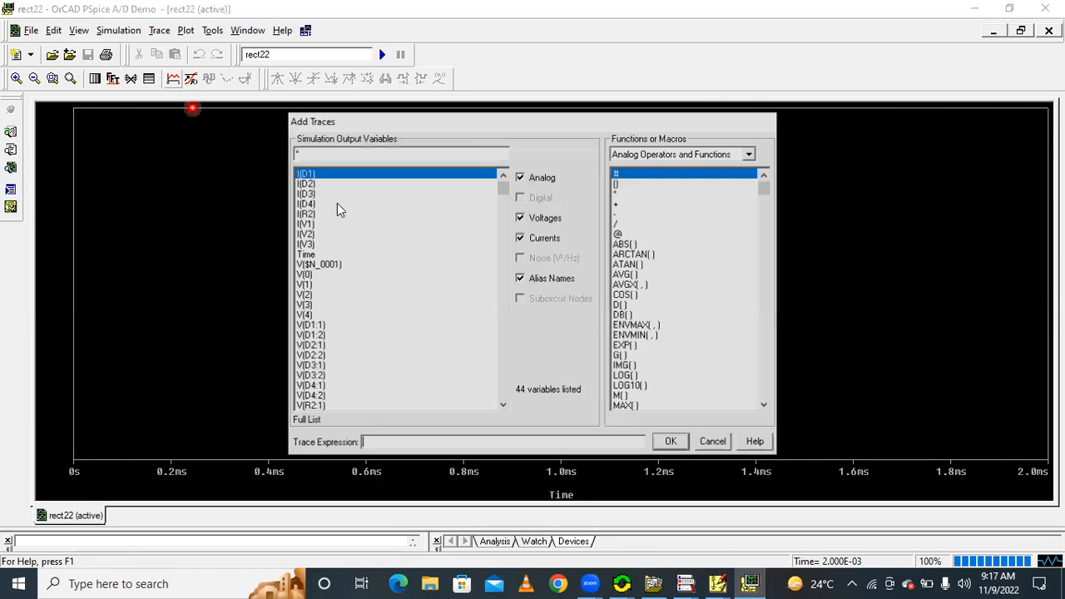
pyautogui.click(765, 407)
pyautogui.click(764, 406)
pyautogui.click(765, 406)
pyautogui.click(765, 407)
pyautogui.click(764, 406)
pyautogui.click(765, 406)
pyautogui.click(765, 406)
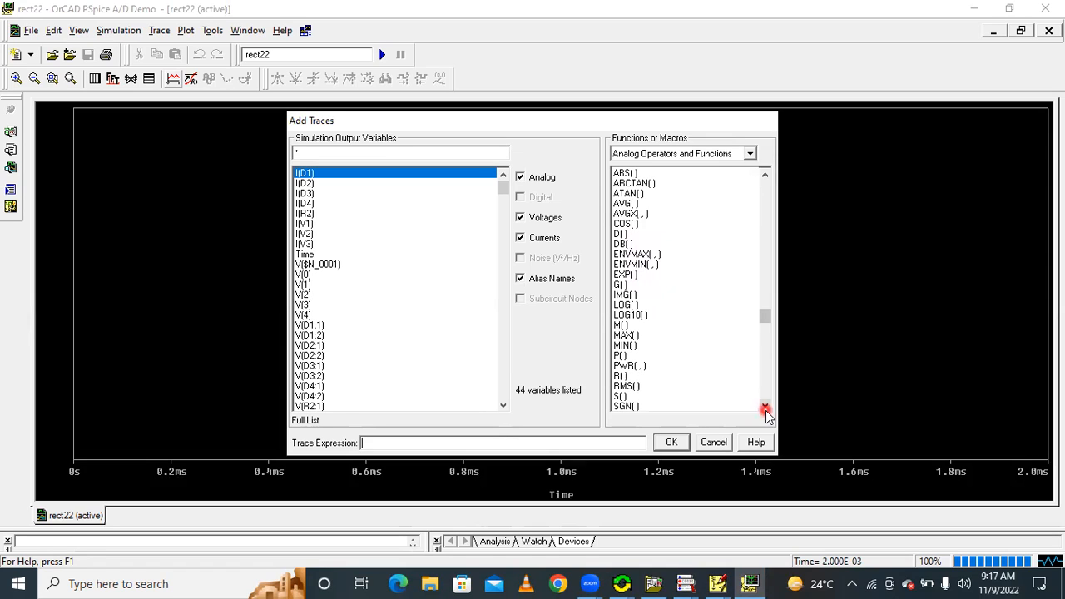
pyautogui.click(638, 396)
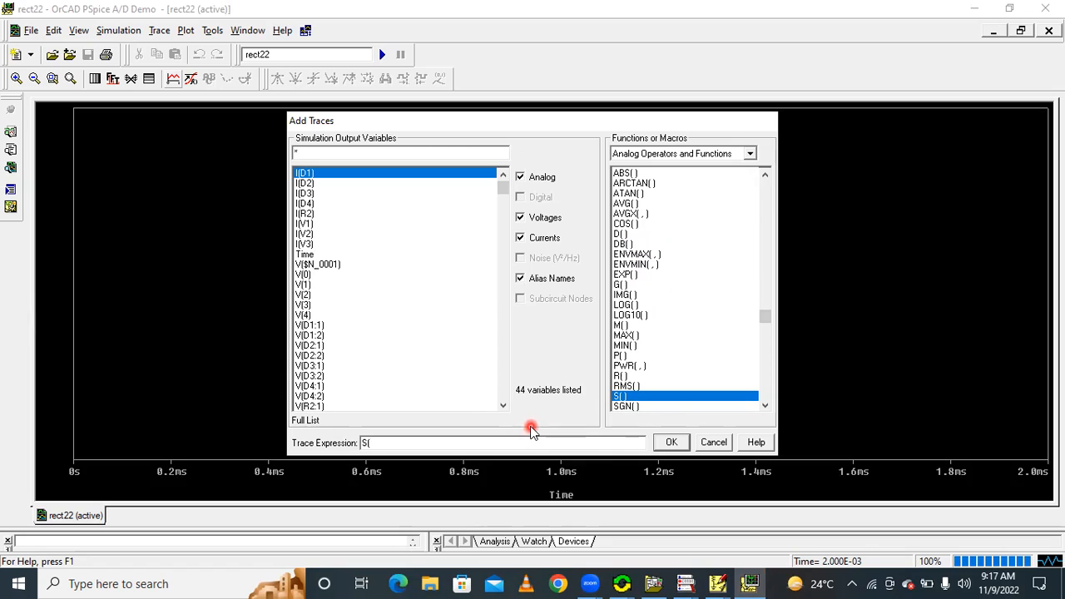
pyautogui.click(625, 386)
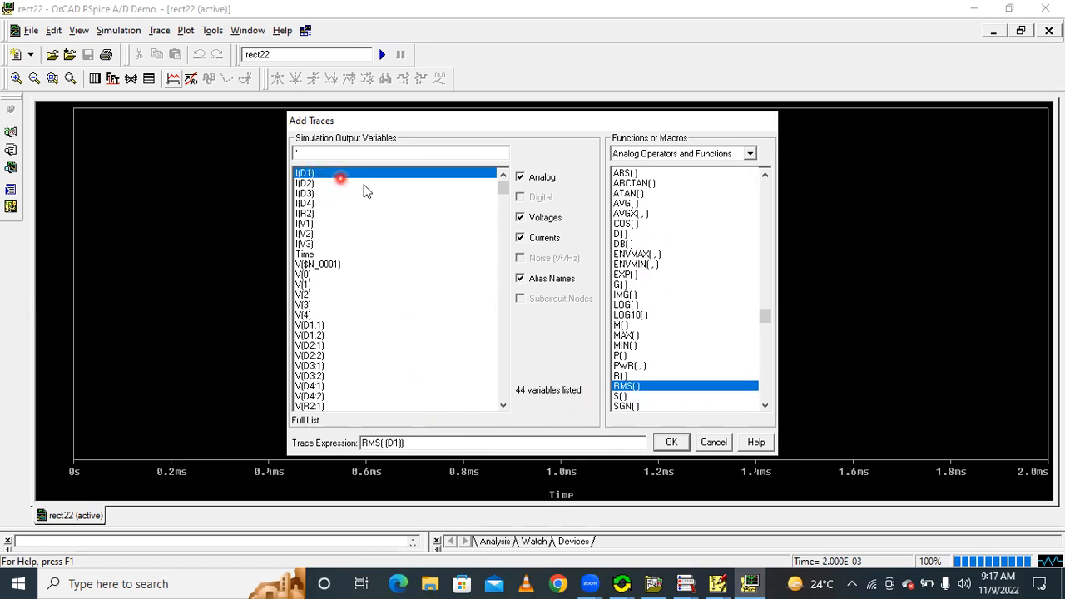
pyautogui.click(714, 442)
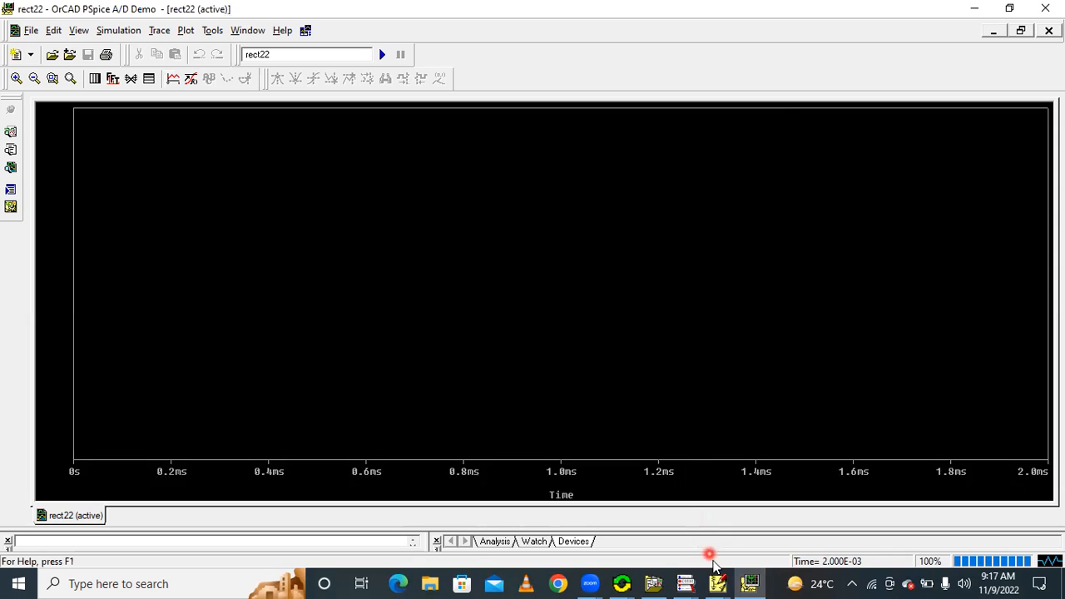
# Plot the RMS load current with the trace expression RMS(I(V2)), checking the source's name in the rect22 schematic
pyautogui.moveTo(718, 583)
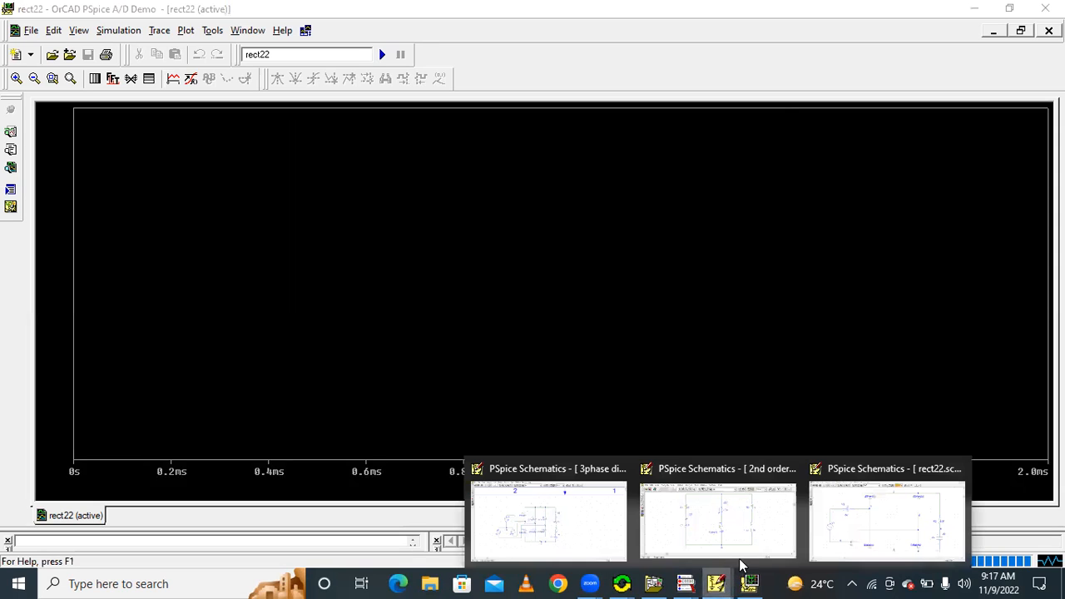
pyautogui.click(863, 535)
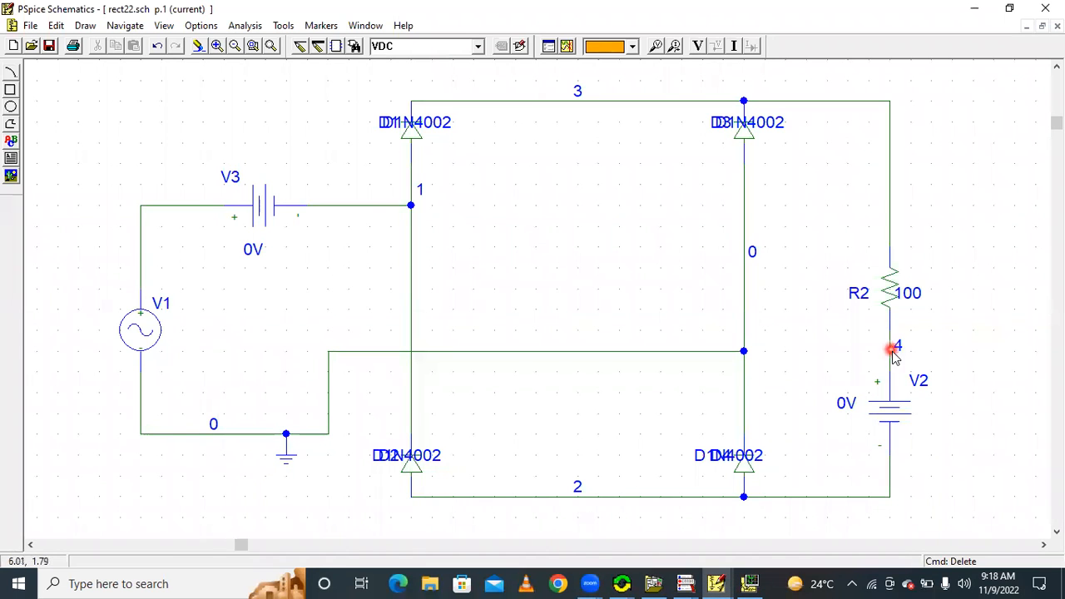
pyautogui.click(750, 583)
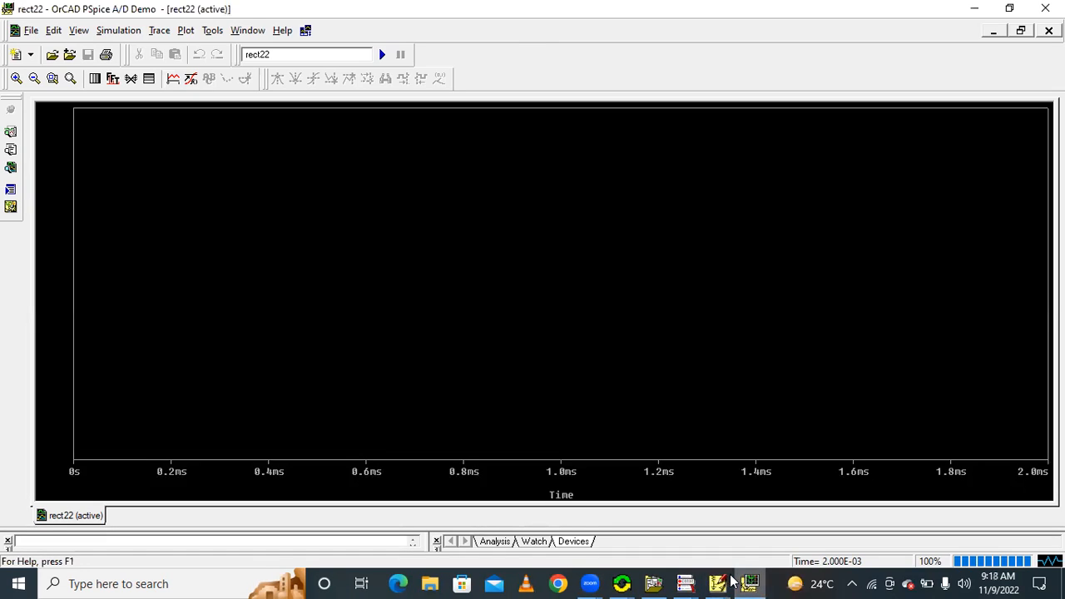
pyautogui.click(172, 78)
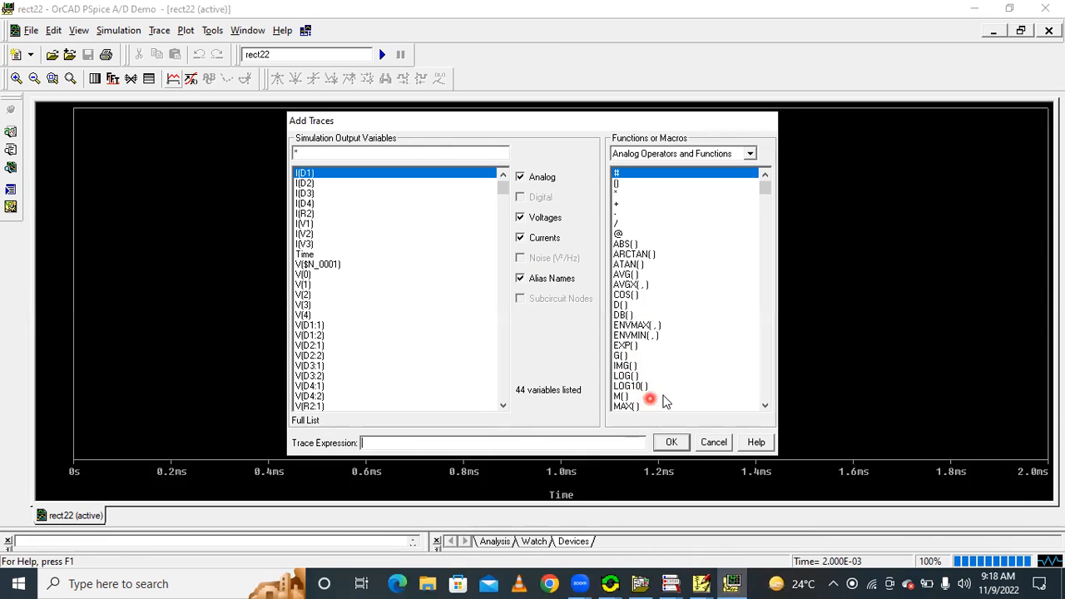
pyautogui.click(764, 405)
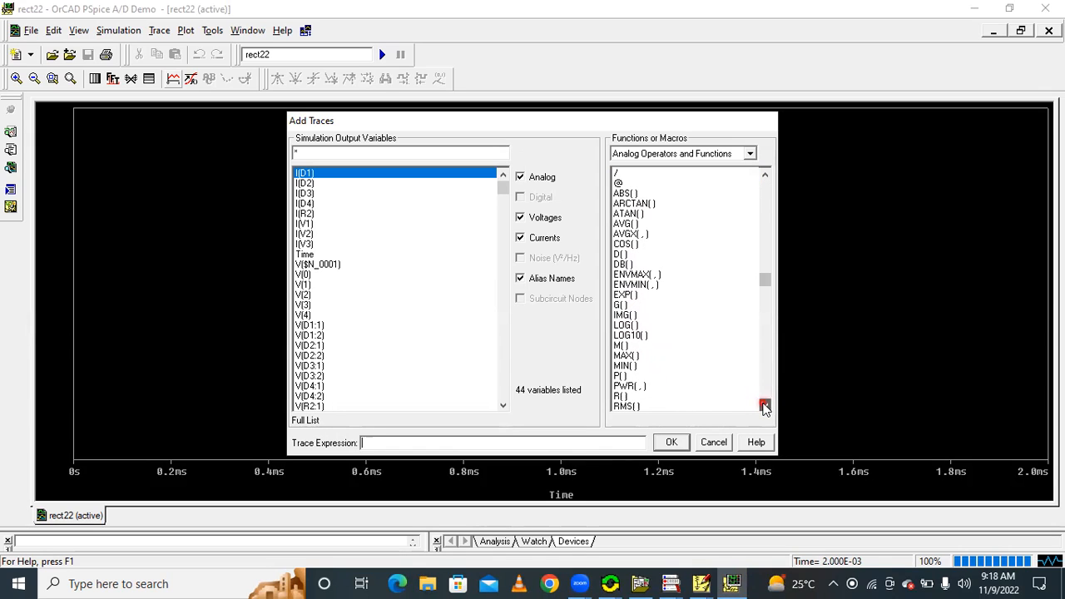
pyautogui.click(765, 406)
pyautogui.click(635, 399)
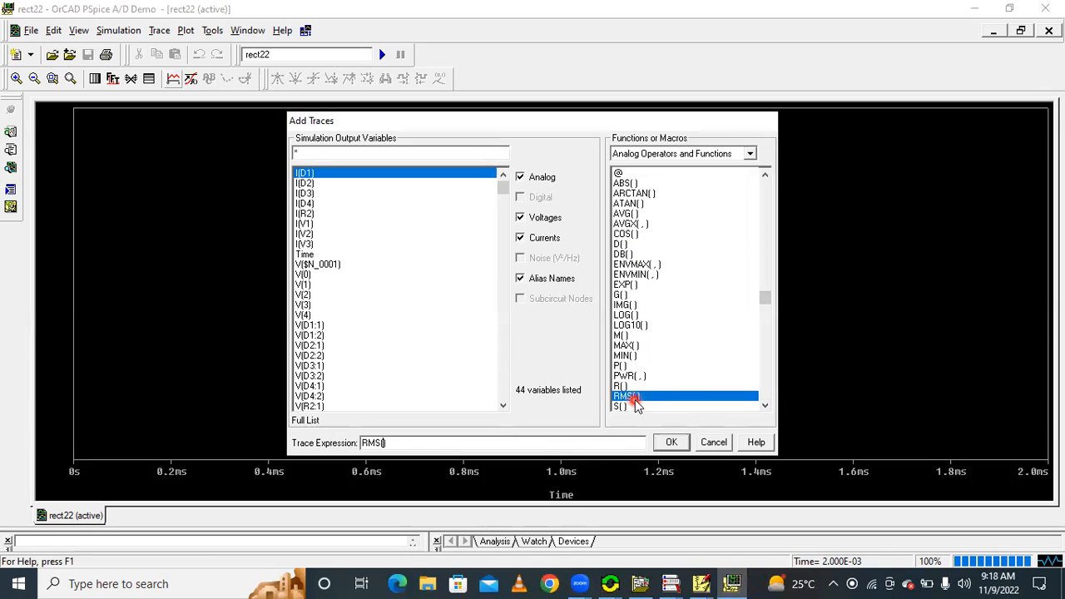
pyautogui.click(307, 235)
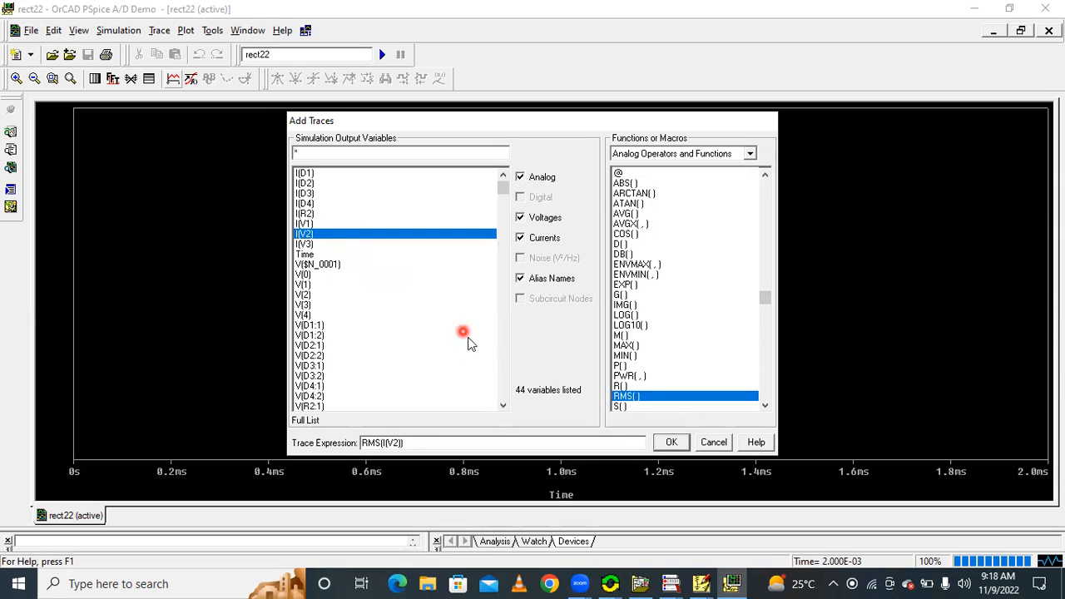
pyautogui.click(671, 442)
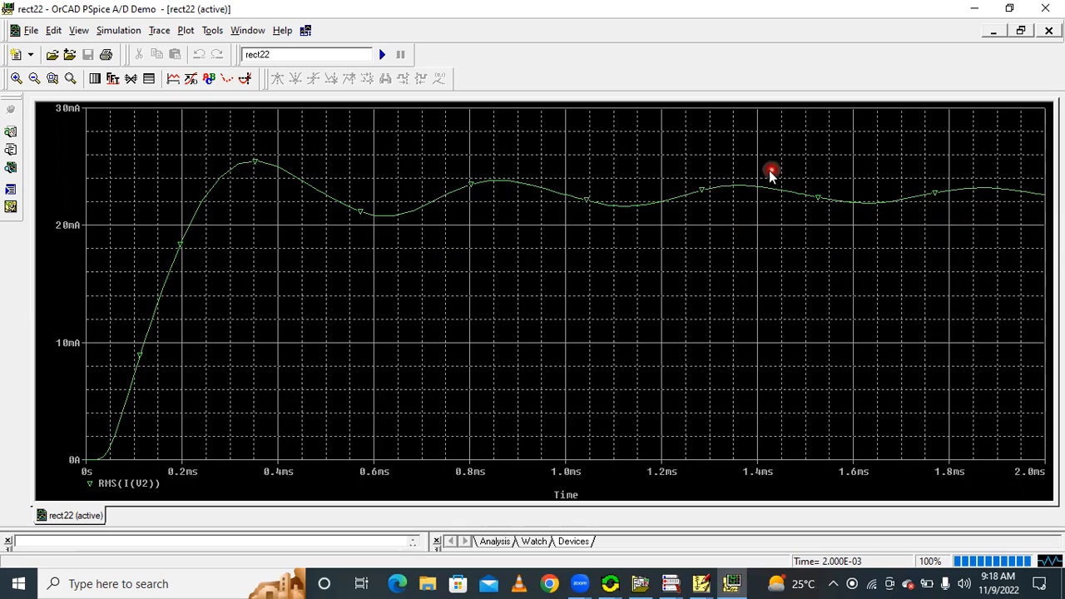
# Give the RMS(I(V2)) trace a thicker line and read it with the probe cursor at about 1.99 ms
pyautogui.rightClick(276, 164)
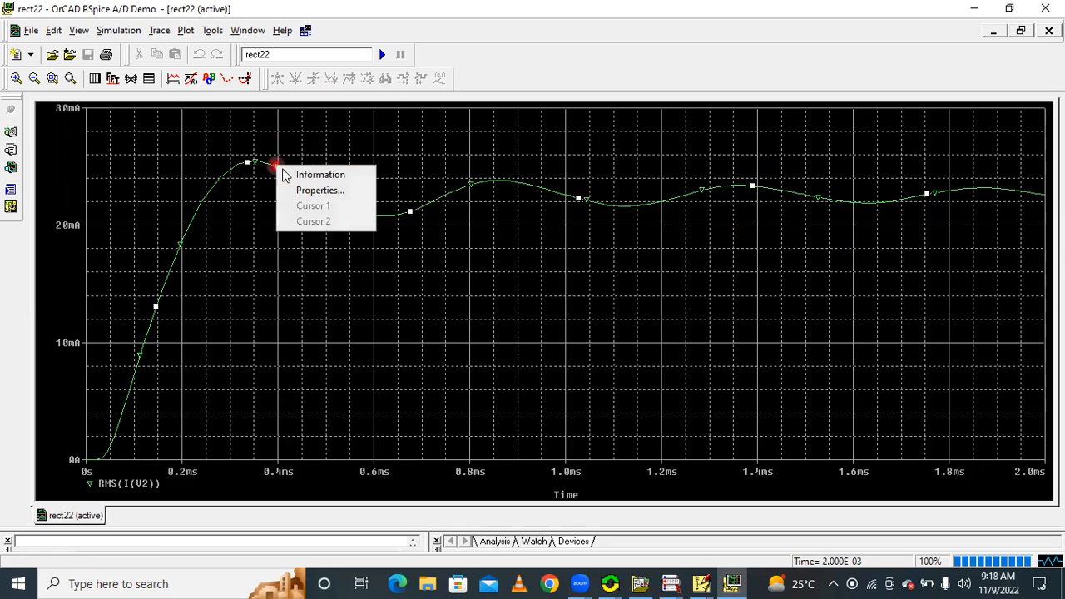
pyautogui.click(297, 191)
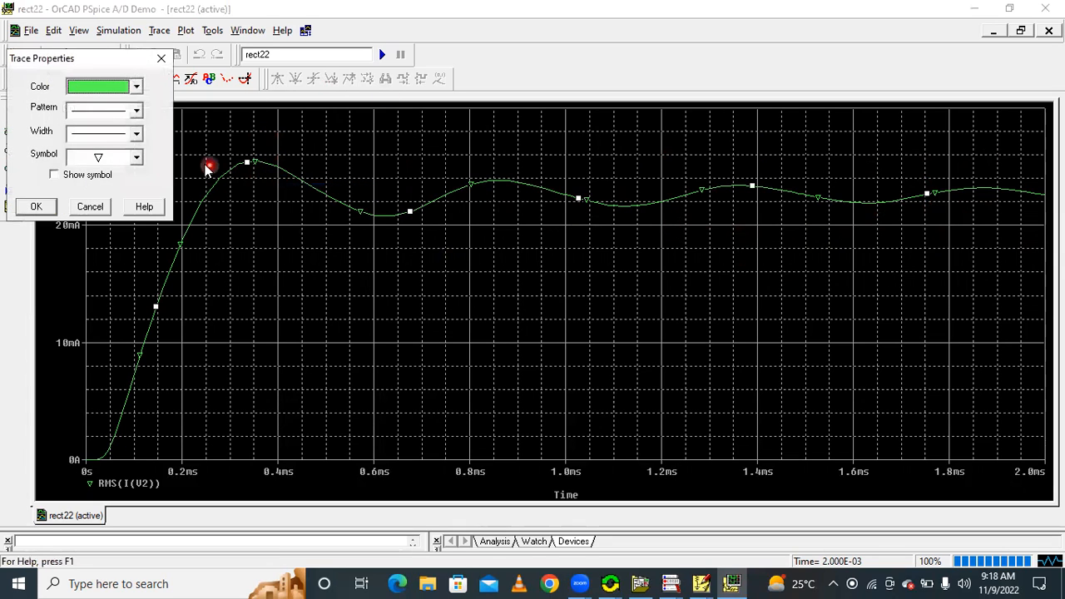
pyautogui.click(106, 136)
pyautogui.click(37, 208)
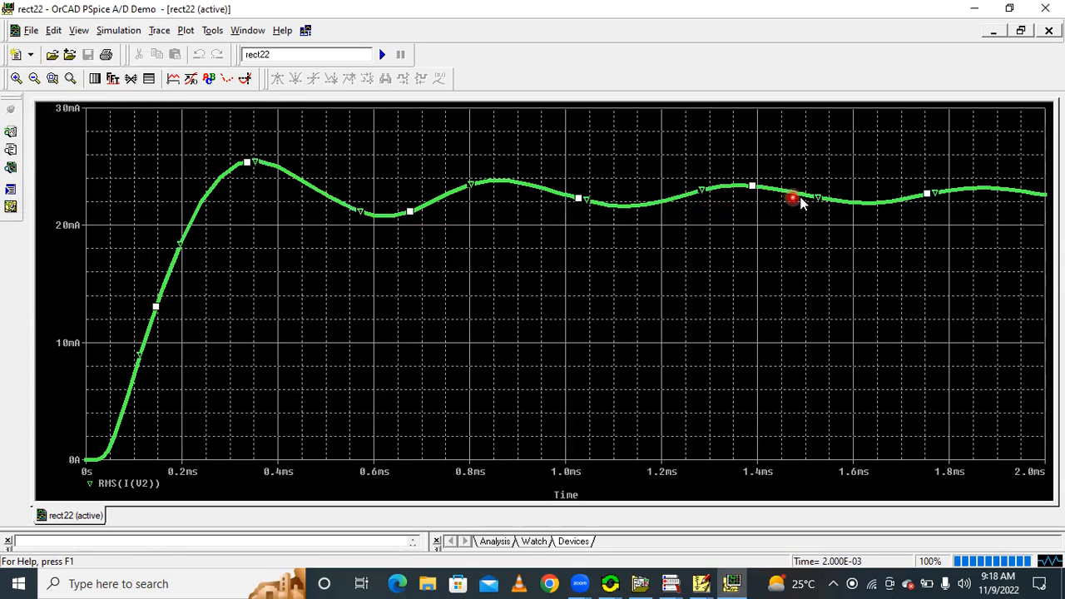
pyautogui.click(245, 77)
pyautogui.click(1040, 204)
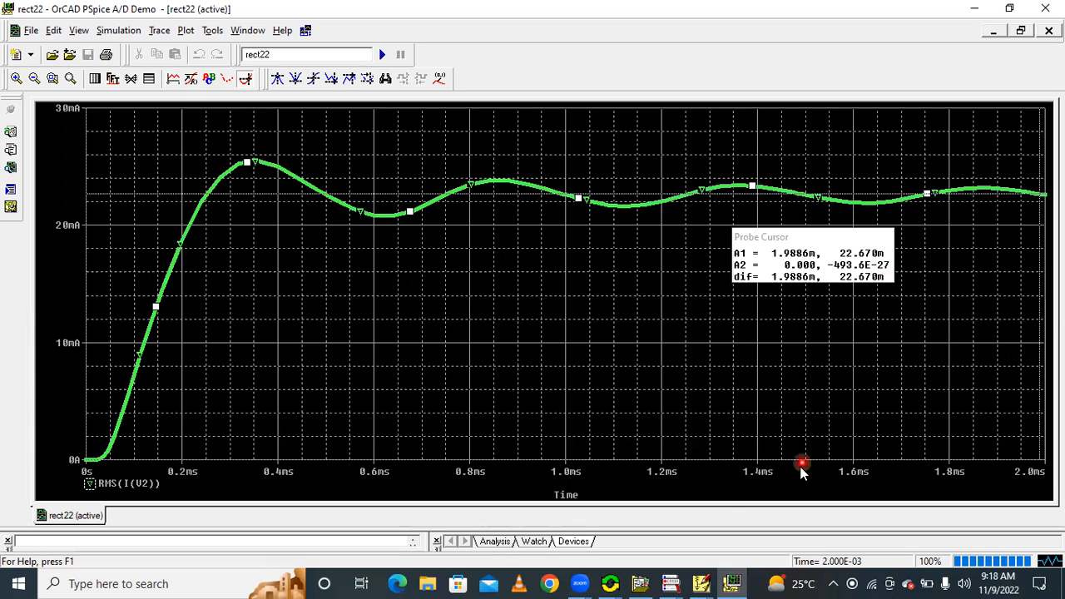
# Check the attributes of sine source V1 in the rect22 schematic and return to the PSpice A/D plot
pyautogui.click(701, 584)
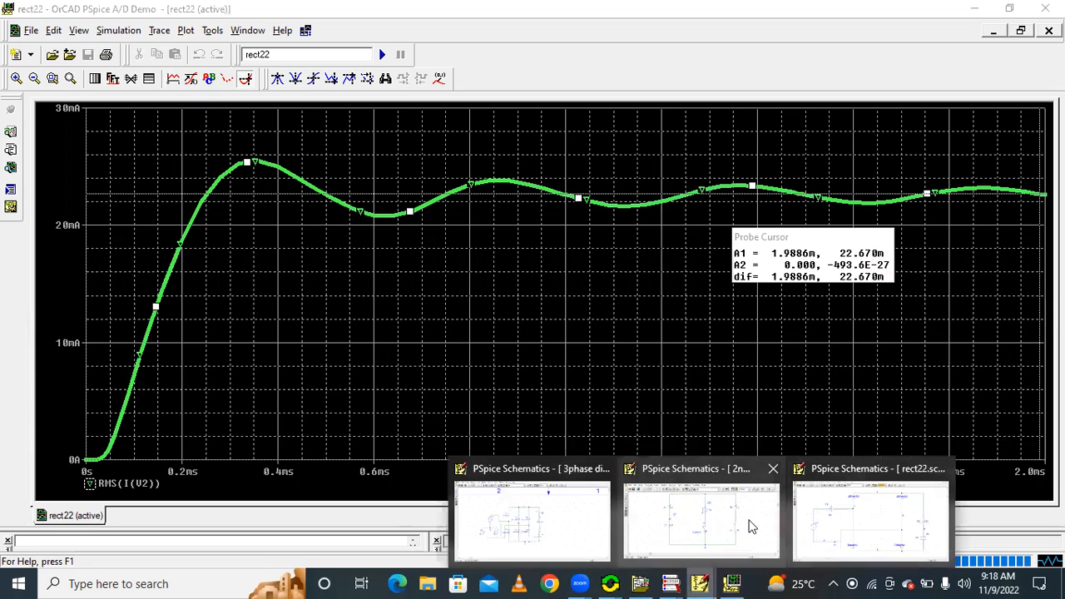
pyautogui.click(865, 525)
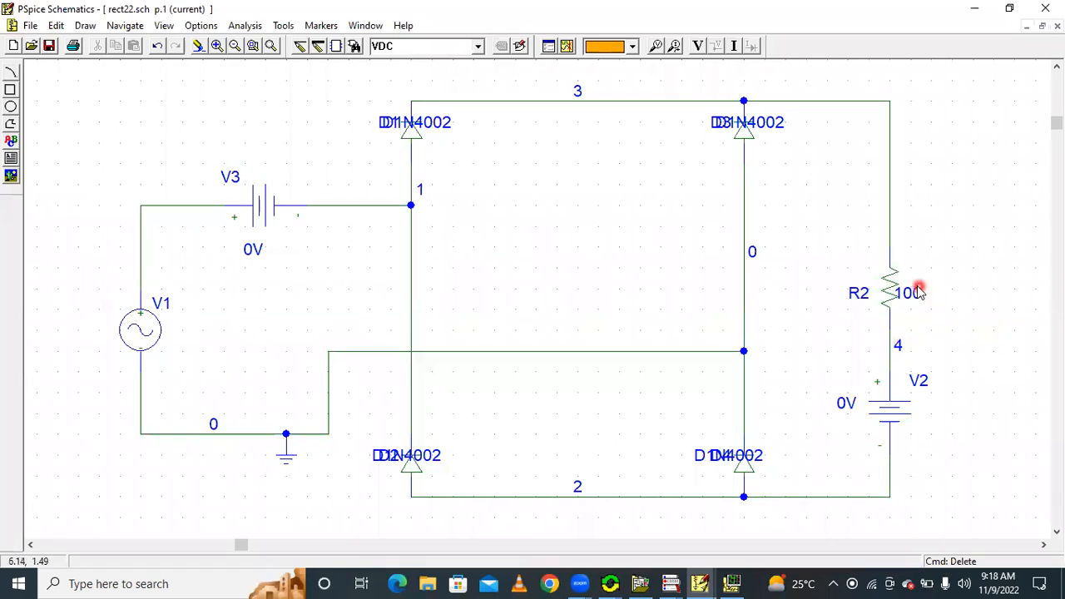
pyautogui.doubleClick(138, 331)
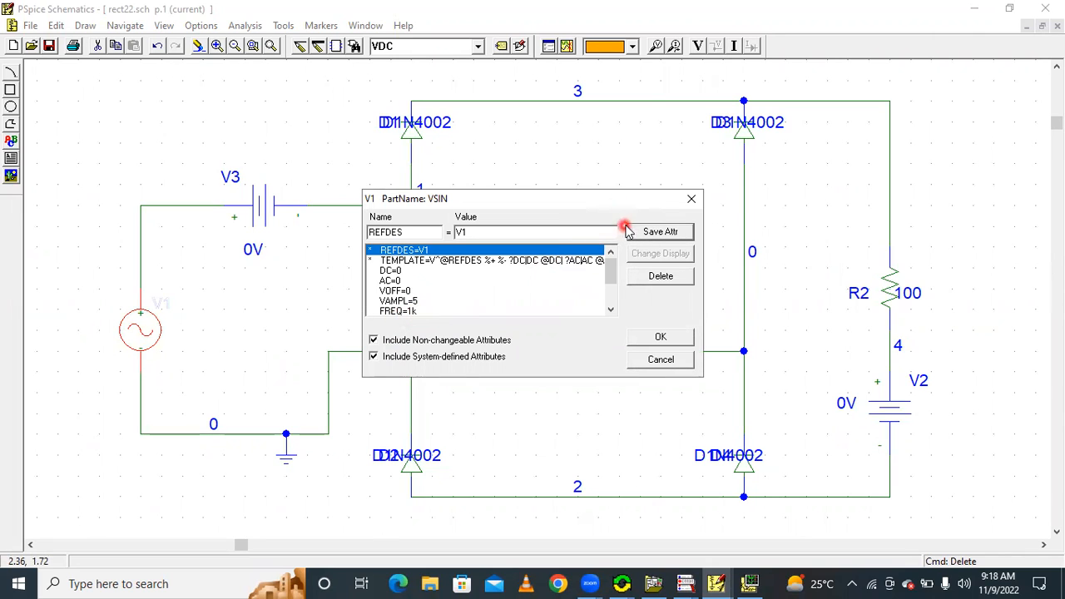
pyautogui.click(690, 199)
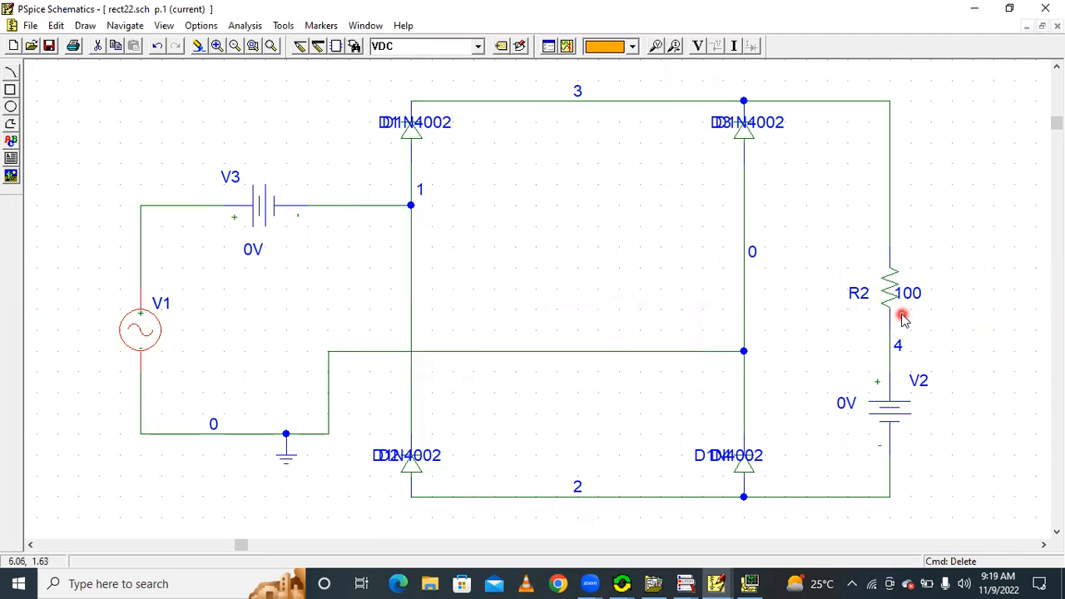
pyautogui.click(750, 583)
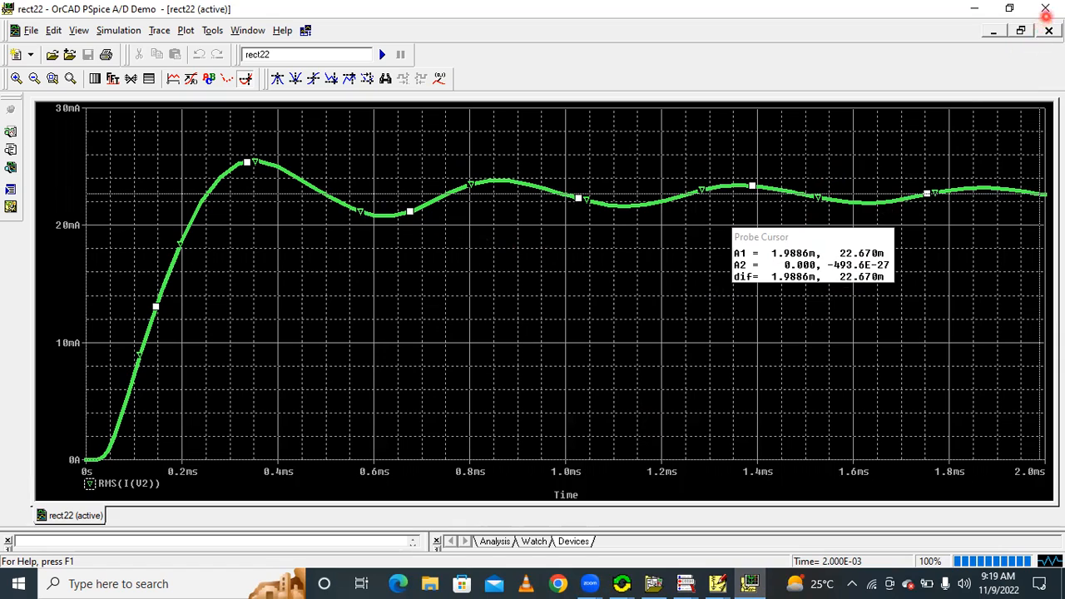
# Delete the RMS(I(V2)) trace and plot the supply current as I(V3), checking the source's name in the rect22 schematic
pyautogui.click(136, 486)
pyautogui.press('Delete')
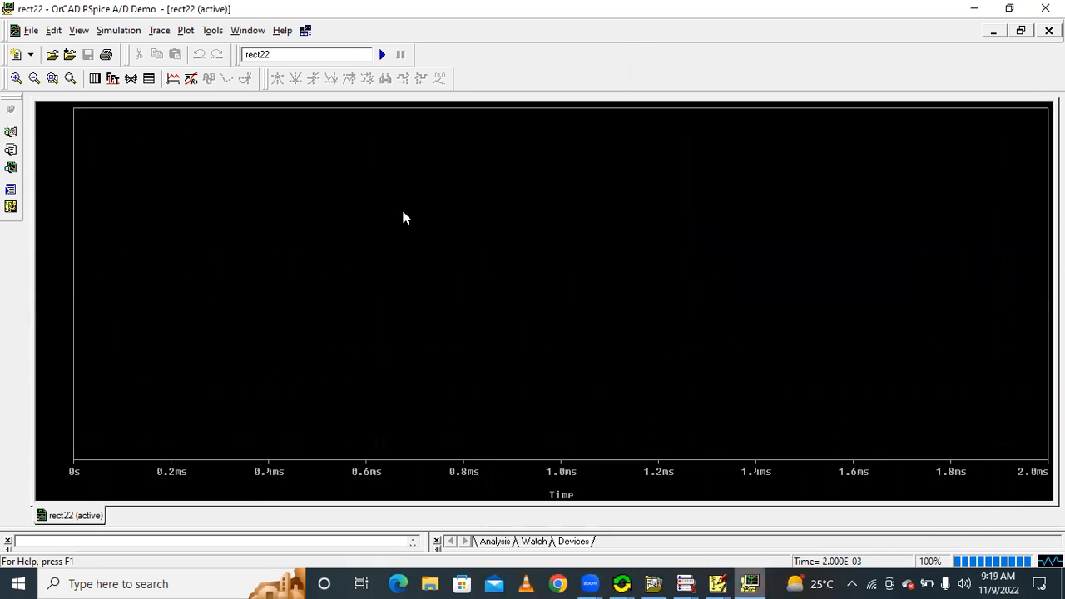
pyautogui.hotkey('alt', 'Tab')
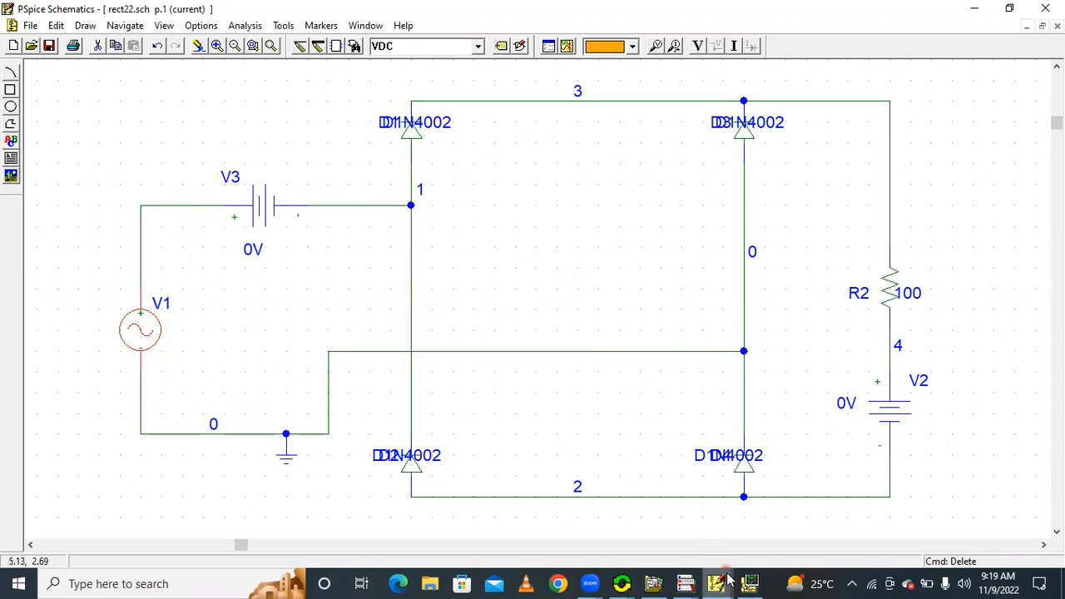
pyautogui.click(749, 583)
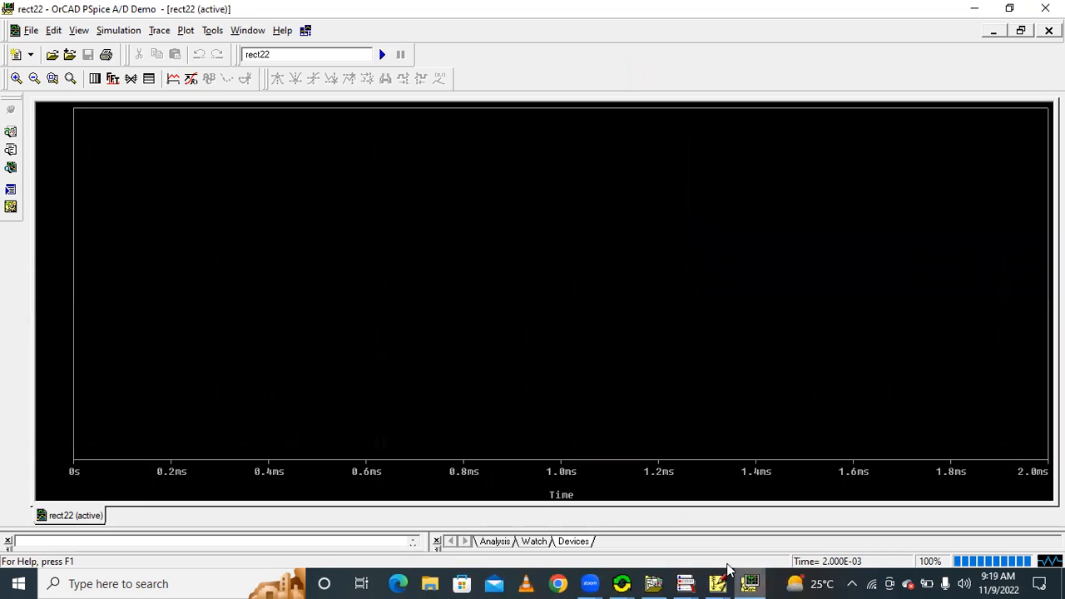
pyautogui.click(174, 78)
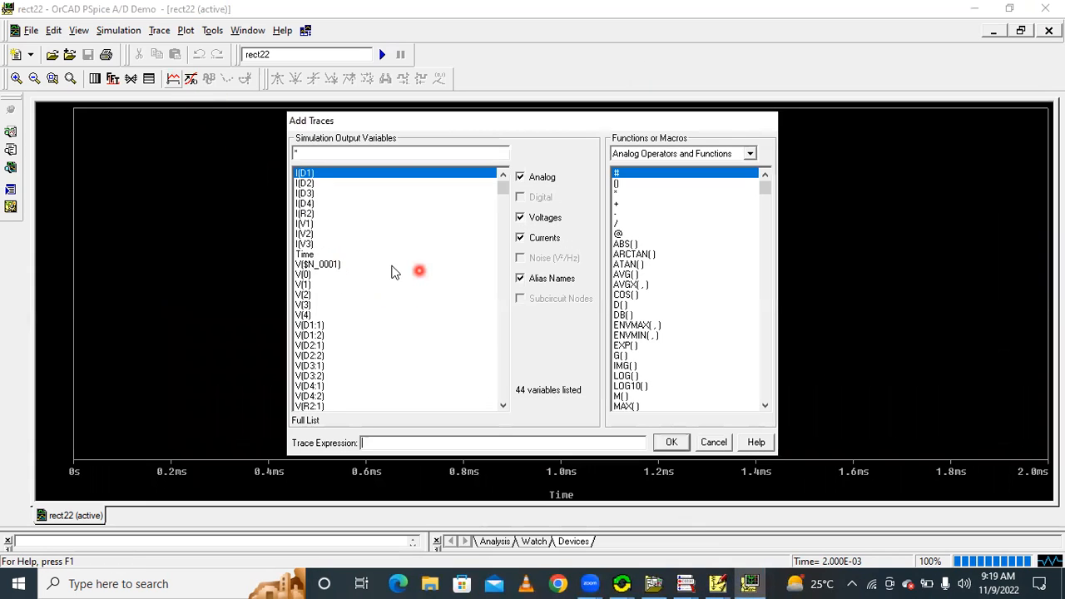
pyautogui.click(304, 244)
pyautogui.click(671, 442)
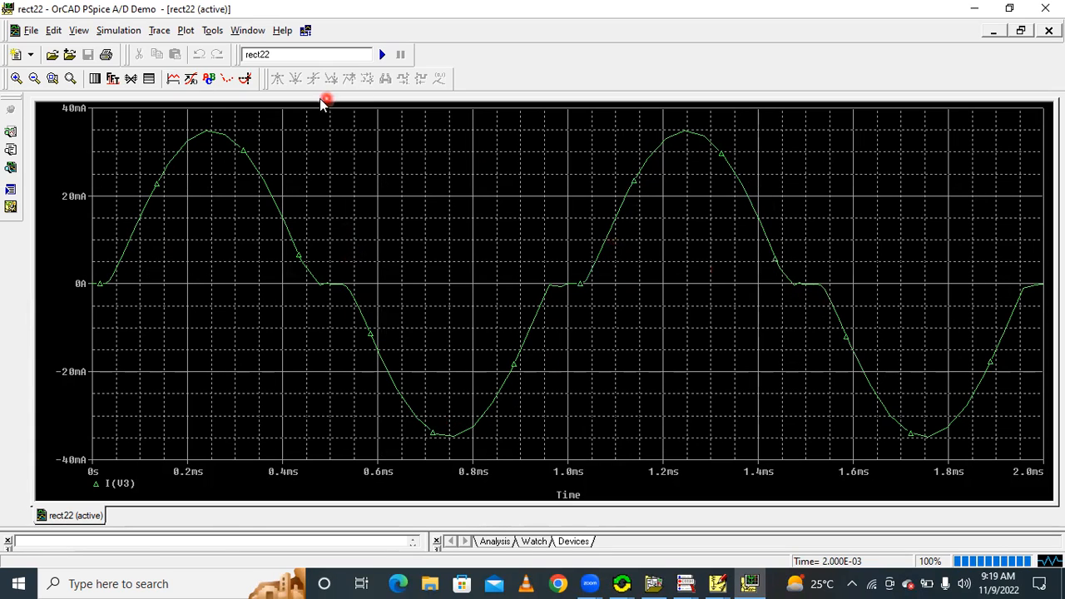
# Give the I(V3) trace a thicker line
pyautogui.rightClick(244, 151)
pyautogui.click(275, 184)
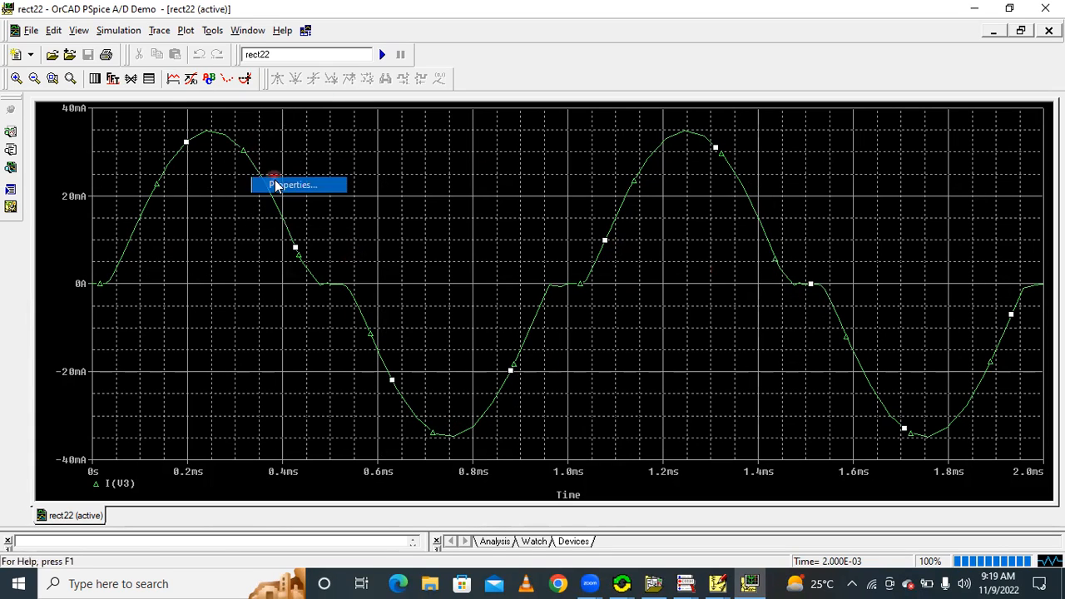
pyautogui.click(97, 133)
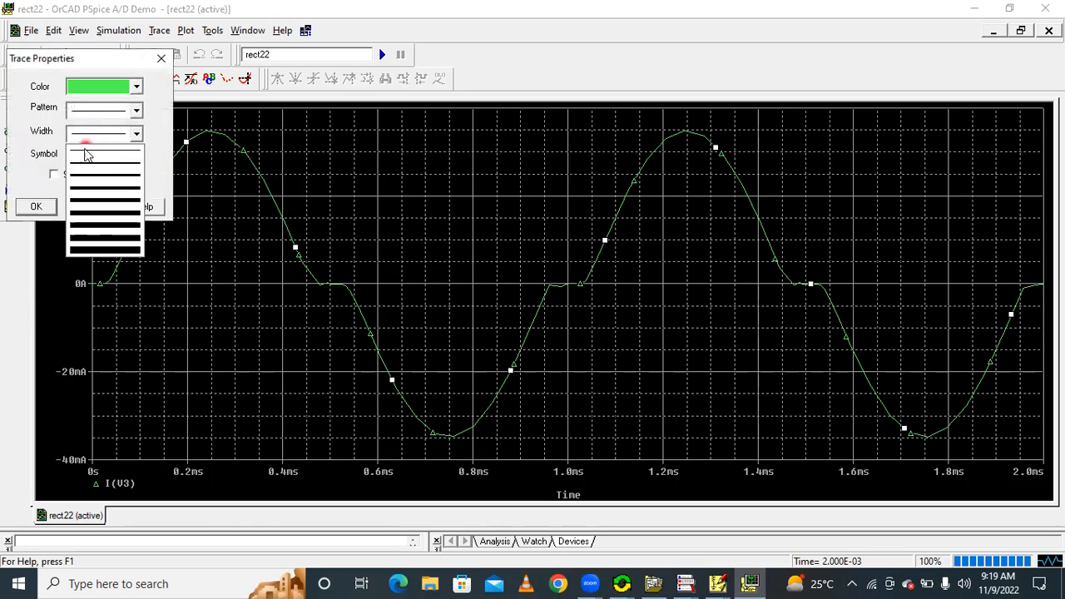
pyautogui.click(103, 192)
pyautogui.click(36, 207)
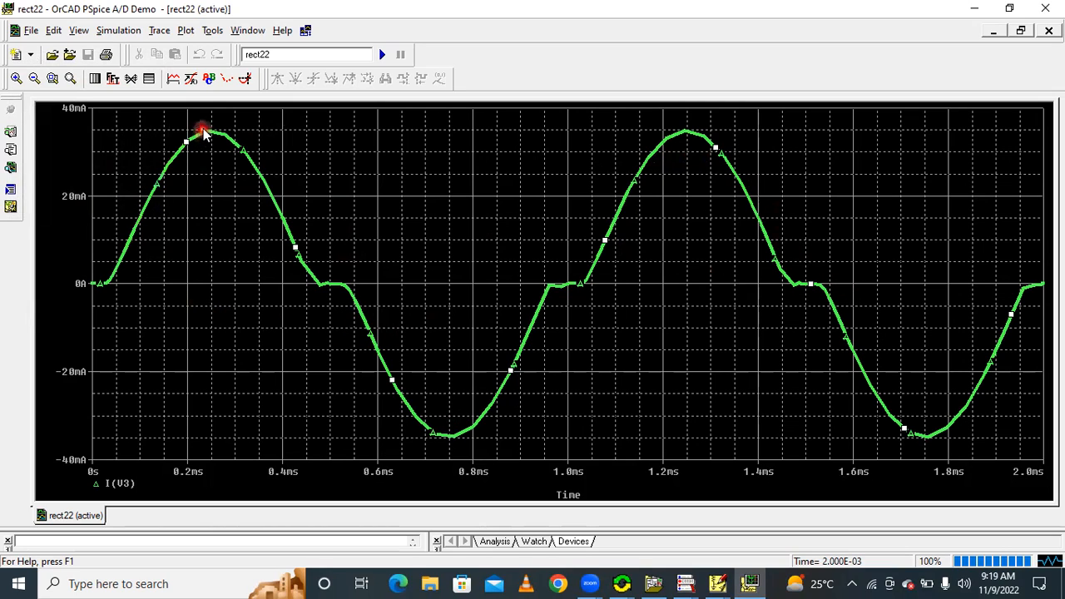
# Turn on the probe cursor, advance it two peaks along the I(V3) trace, and label that point
pyautogui.click(244, 78)
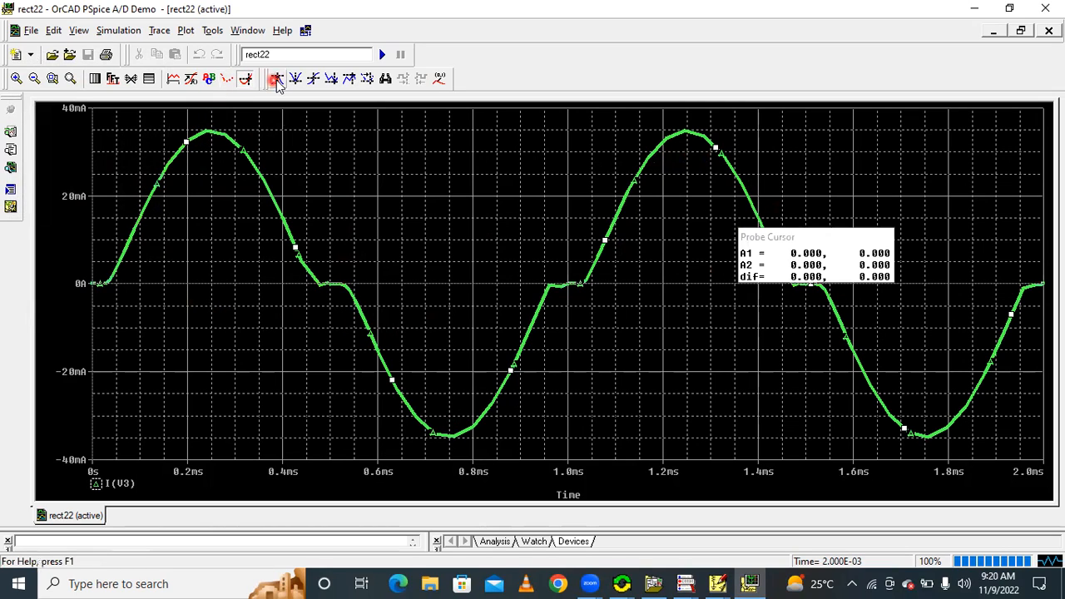
pyautogui.click(278, 80)
pyautogui.click(278, 80)
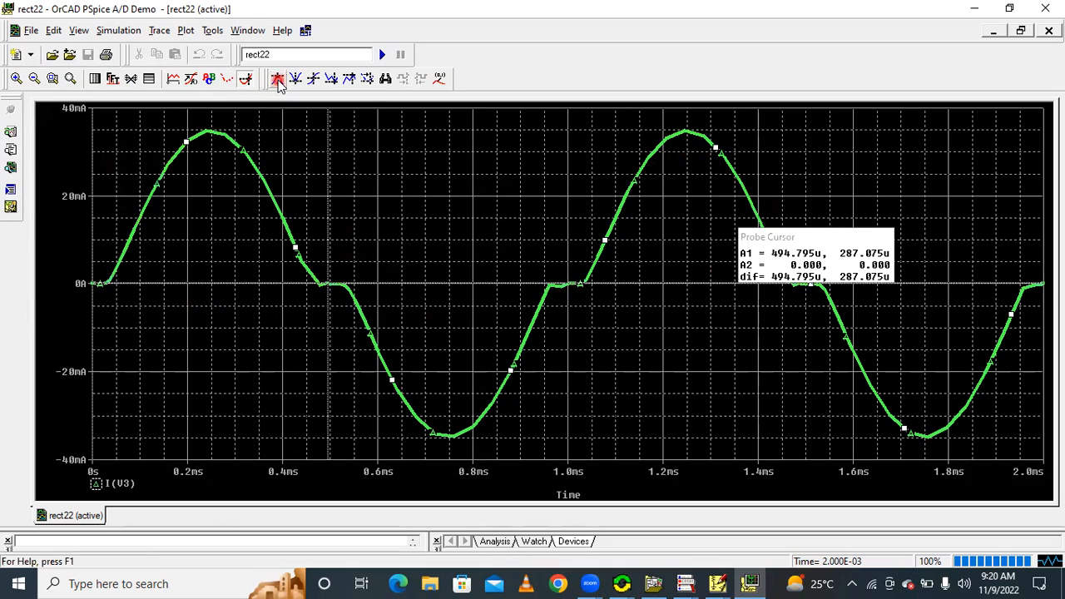
pyautogui.click(436, 80)
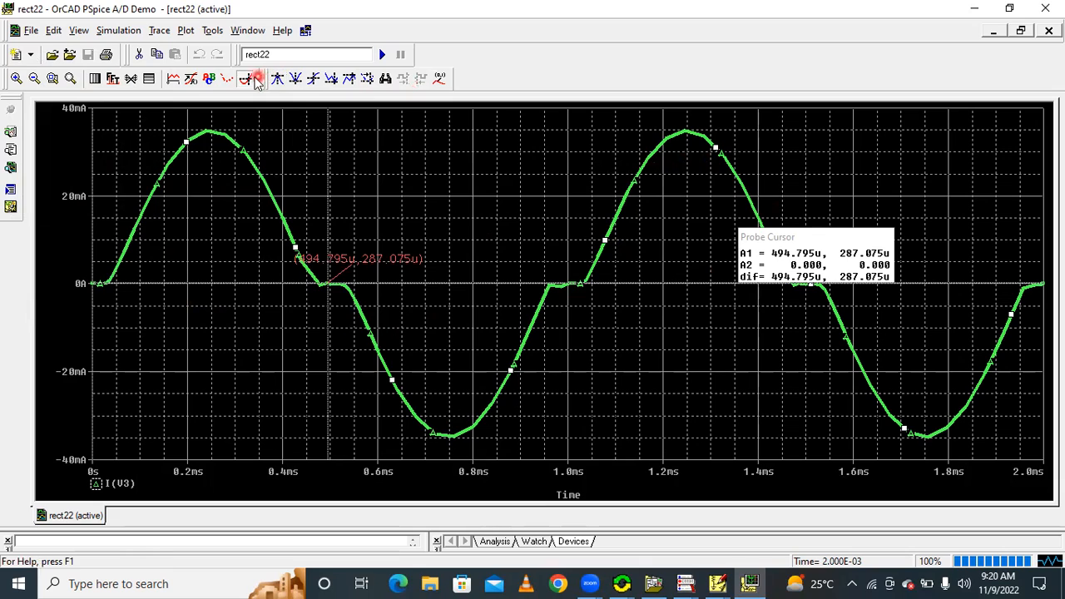
# Label the next slope point and the maximum of the I(V3) trace with the probe cursor
pyautogui.click(295, 80)
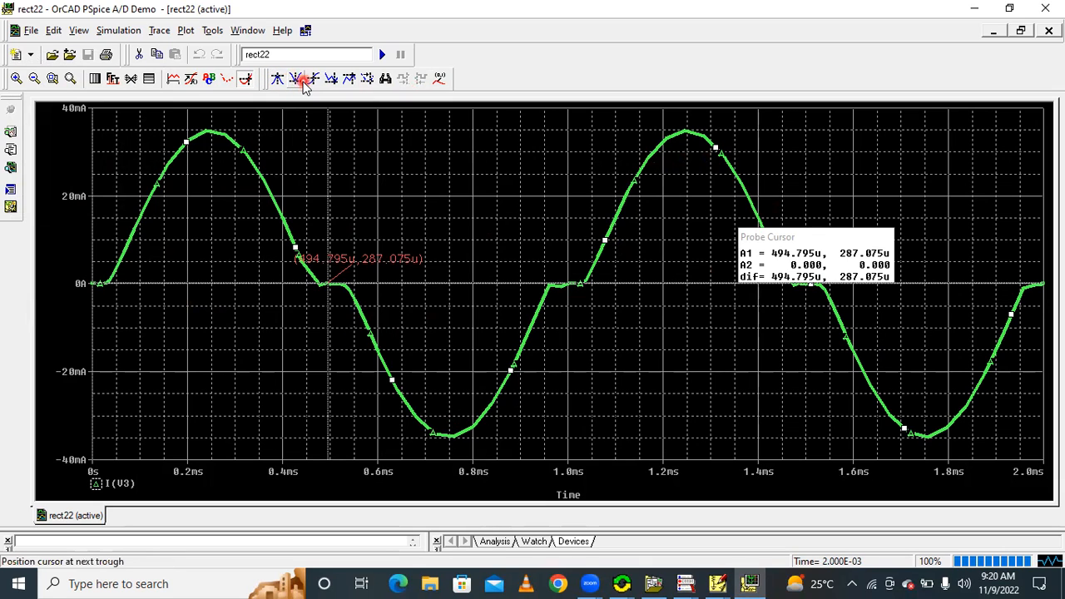
pyautogui.click(312, 80)
pyautogui.click(438, 79)
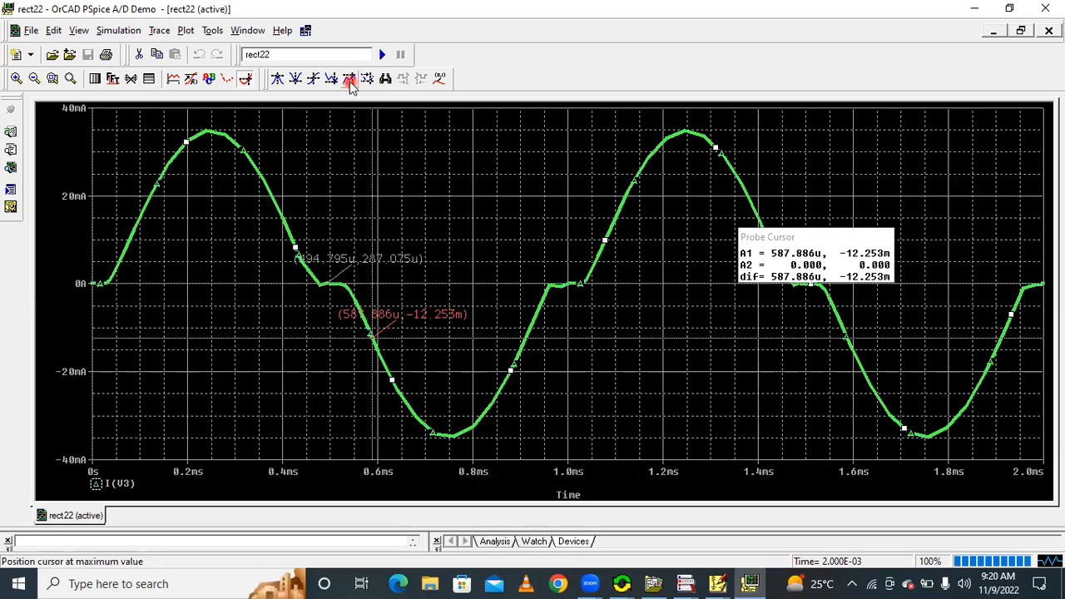
pyautogui.click(350, 83)
pyautogui.click(433, 83)
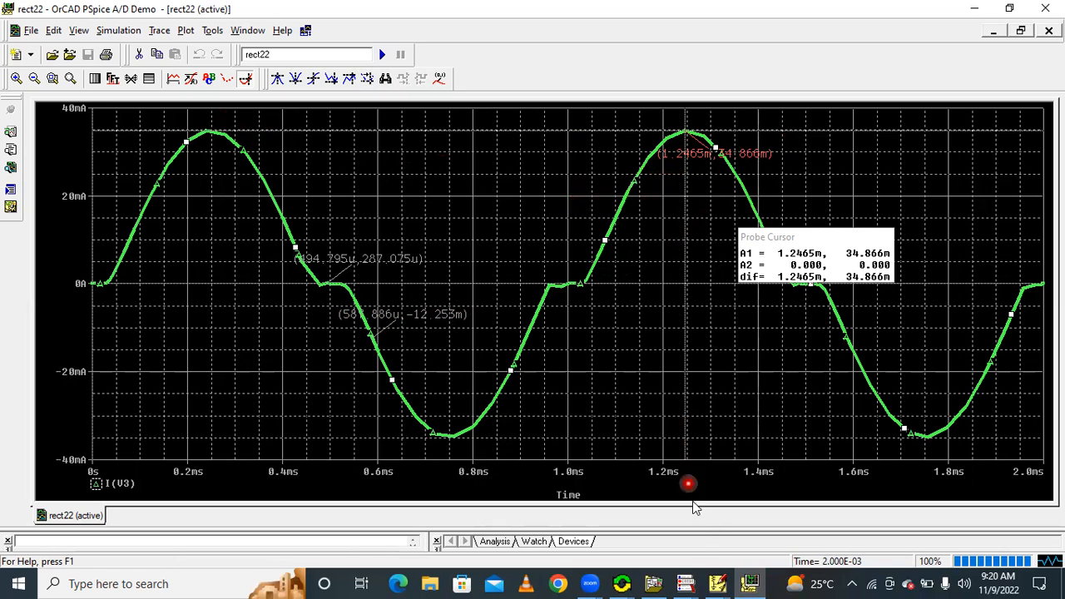
# Switch to the rect22 schematic in PSpice Schematics and delete the wire labelled 3 between diodes D1 and D3
pyautogui.moveTo(716, 584)
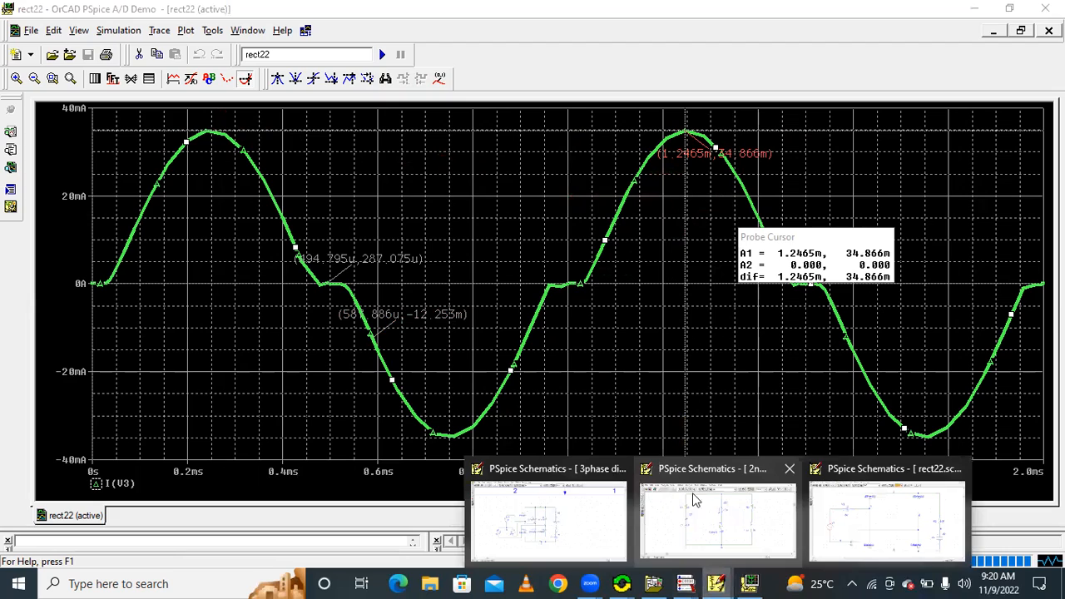
pyautogui.click(858, 522)
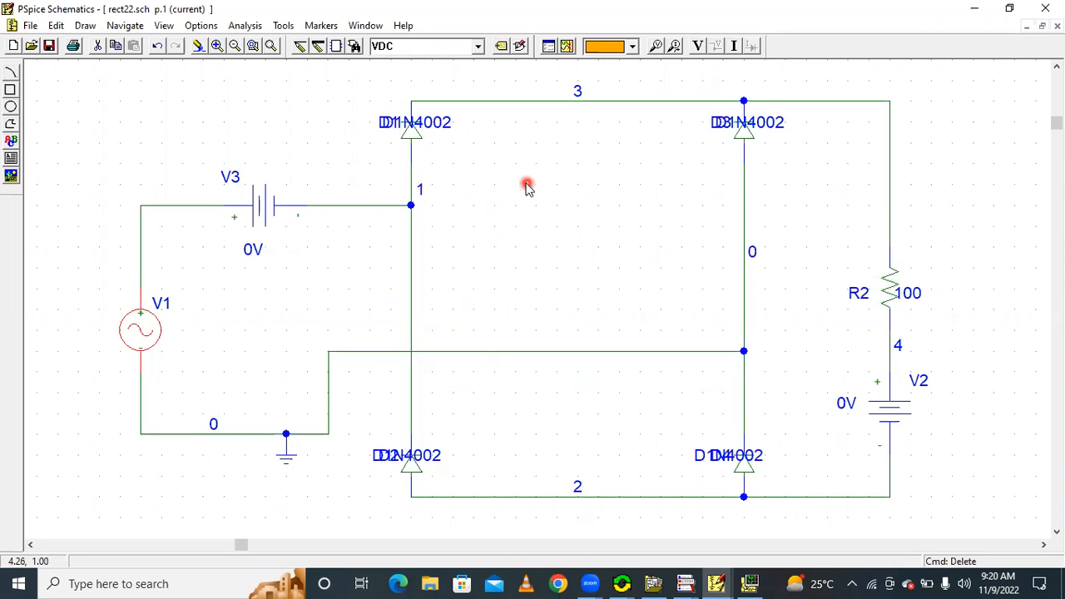
pyautogui.click(478, 103)
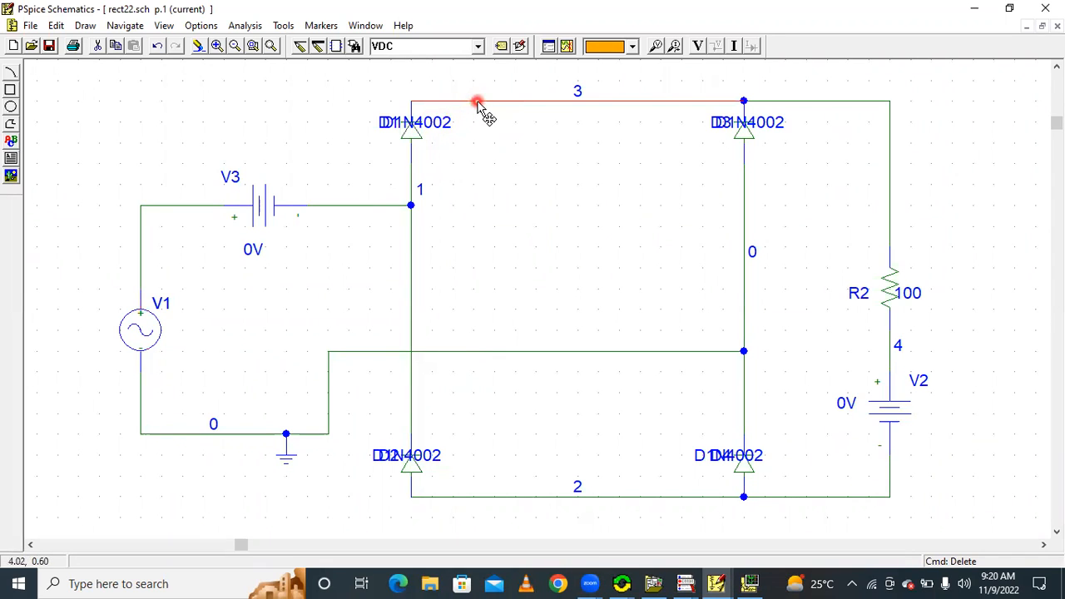
pyautogui.press('Delete')
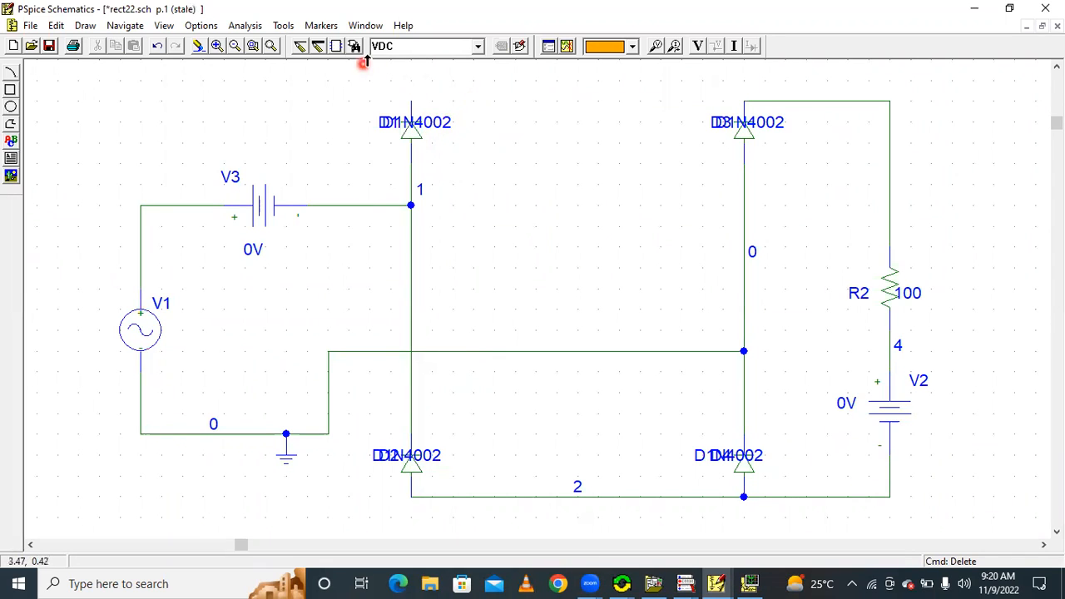
# Place a VDC source, rotated to lie horizontally, in the gap between the upper ends of diodes D1 and D3
pyautogui.click(478, 46)
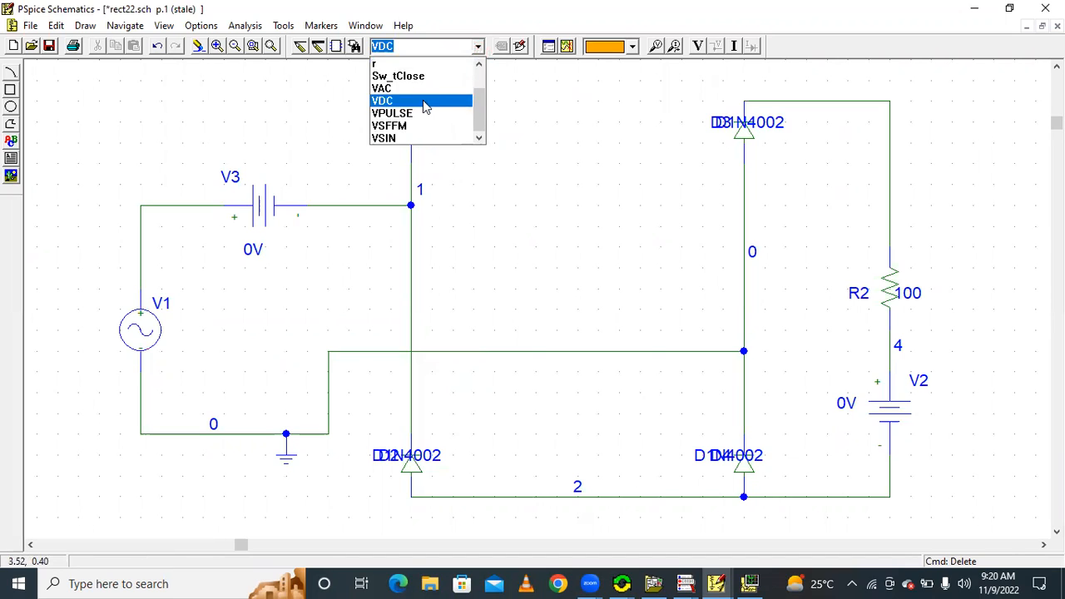
pyautogui.click(435, 100)
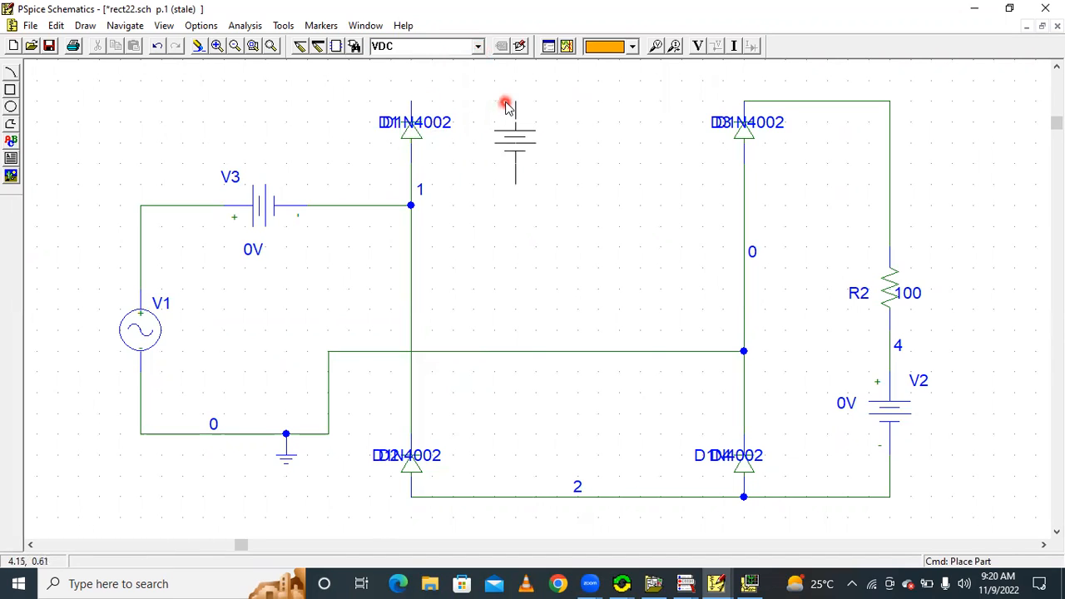
pyautogui.hotkey('ctrl', 'r')
pyautogui.click(508, 114)
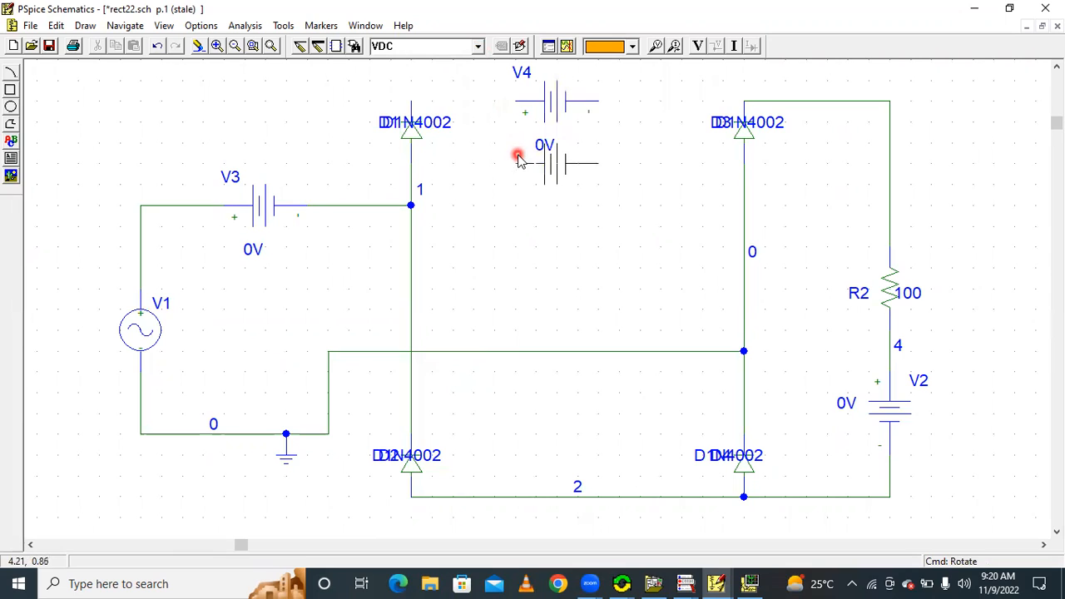
# Wire the new VDC source's positive terminal to the upper end of D1 and its negative terminal to the upper end of D3
pyautogui.click(300, 46)
pyautogui.click(412, 100)
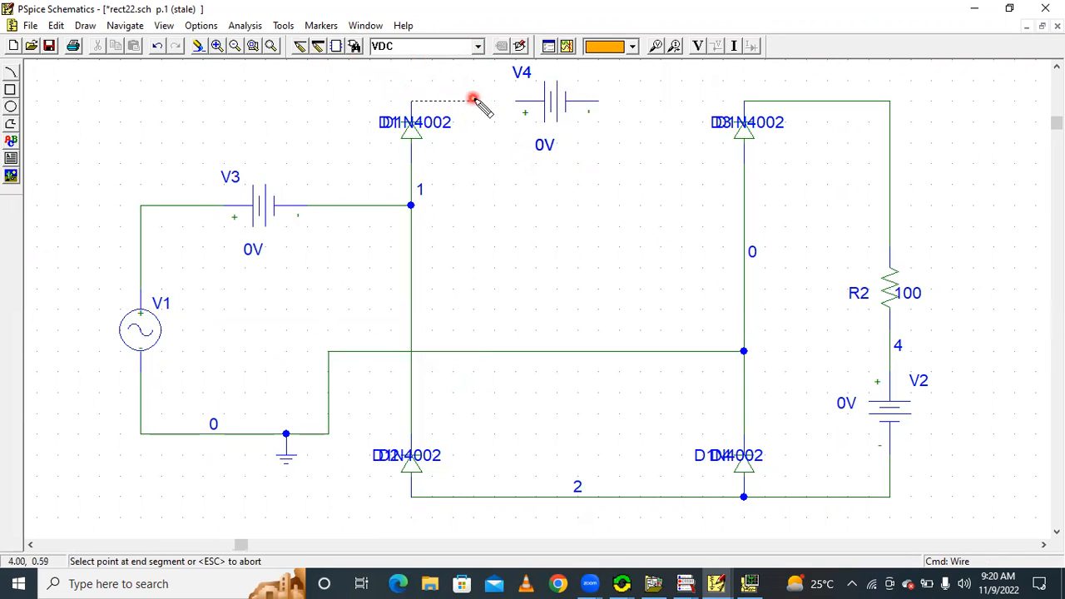
pyautogui.click(599, 102)
pyautogui.click(737, 108)
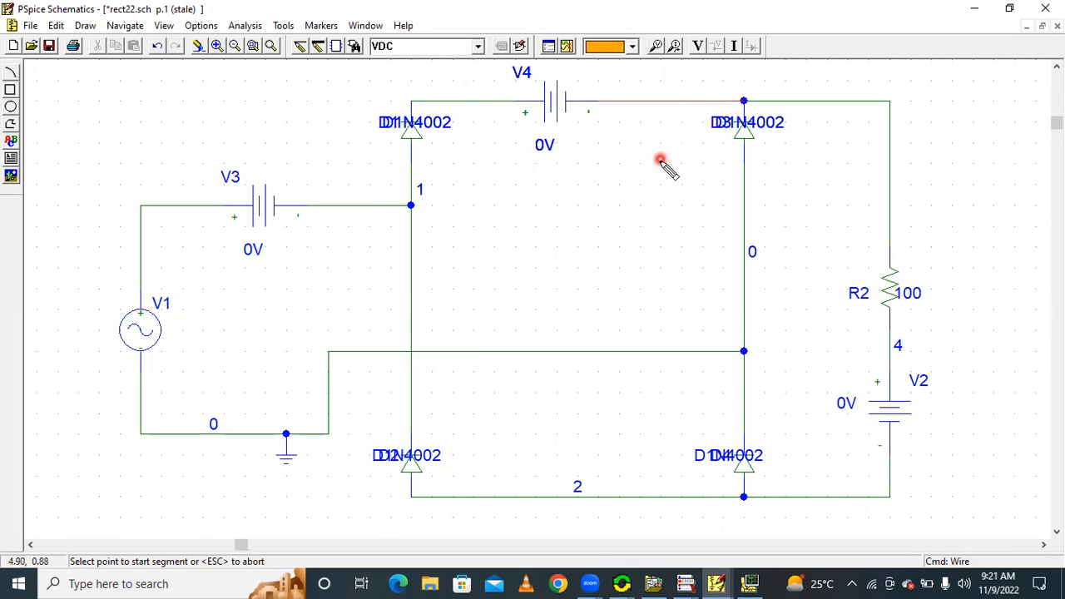
# Simulate the rect22 schematic, switch to PSpice A/D and plot the I(V4) current trace
pyautogui.click(569, 47)
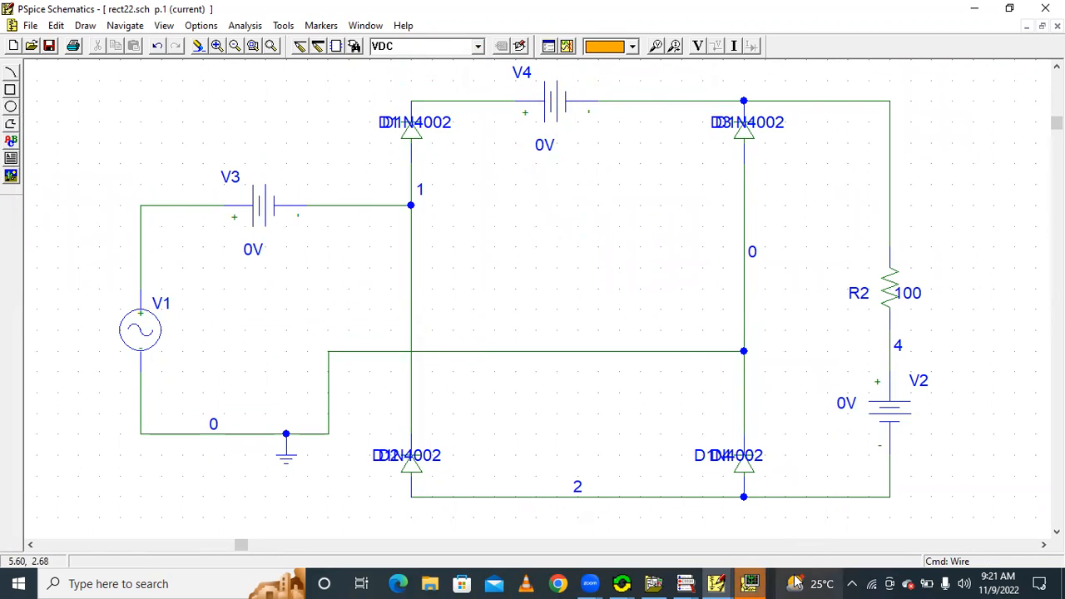
pyautogui.click(756, 583)
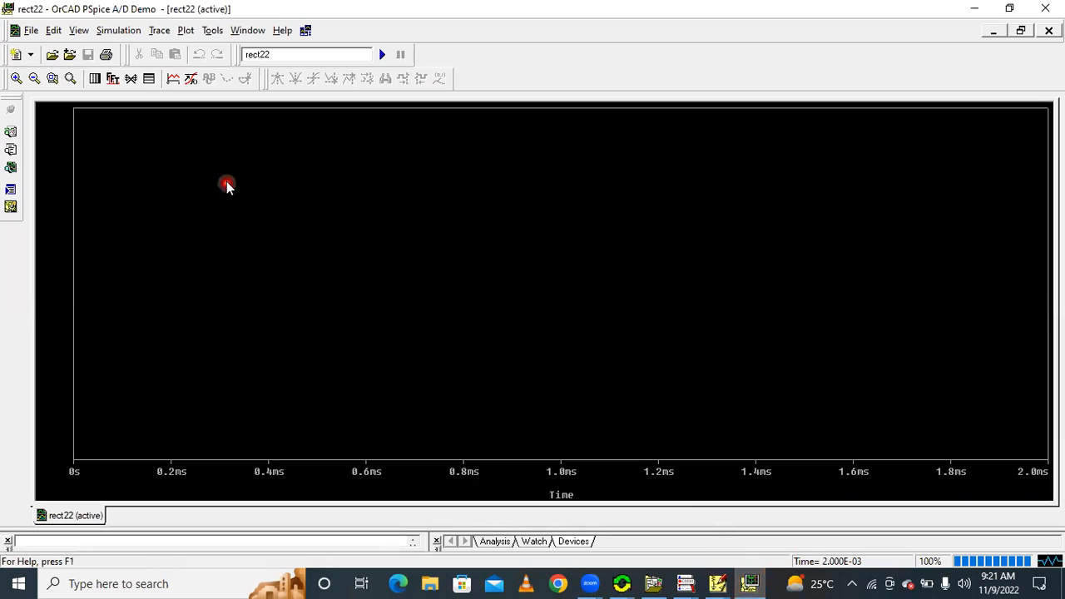
pyautogui.click(176, 80)
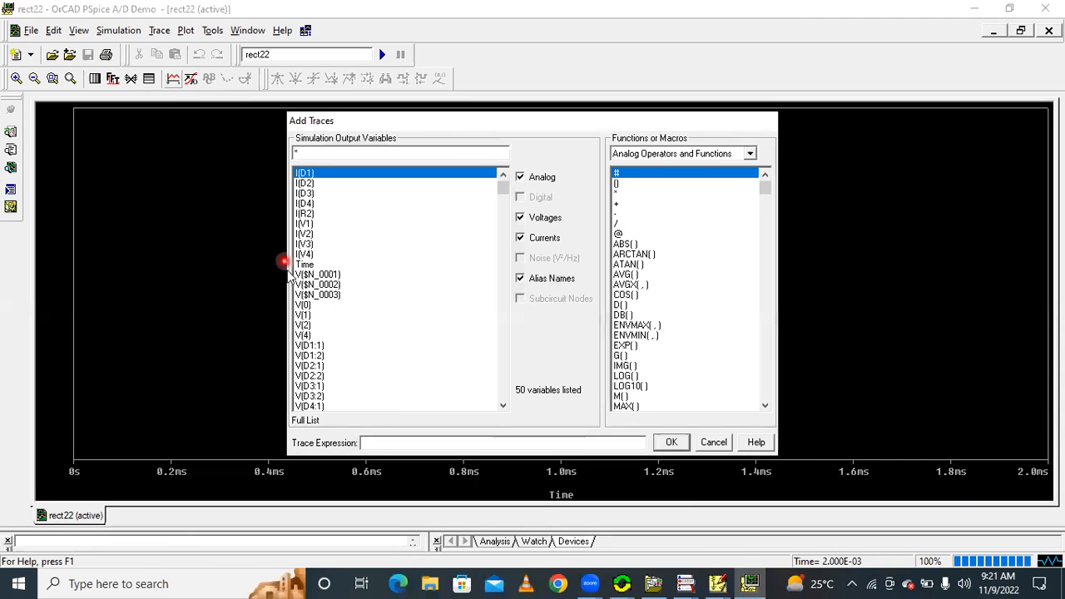
pyautogui.click(304, 258)
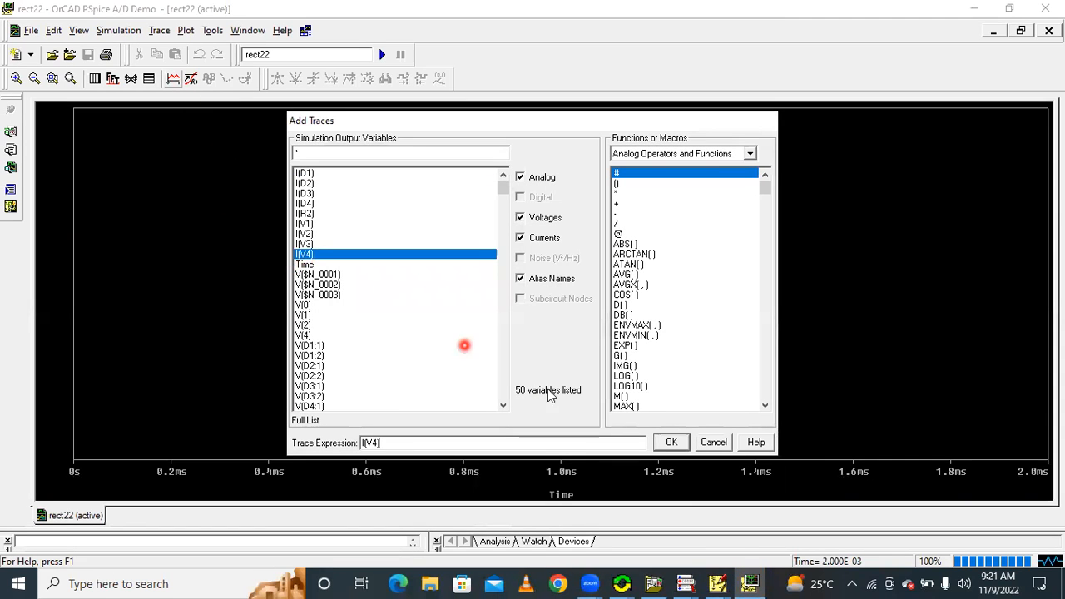
pyautogui.click(671, 442)
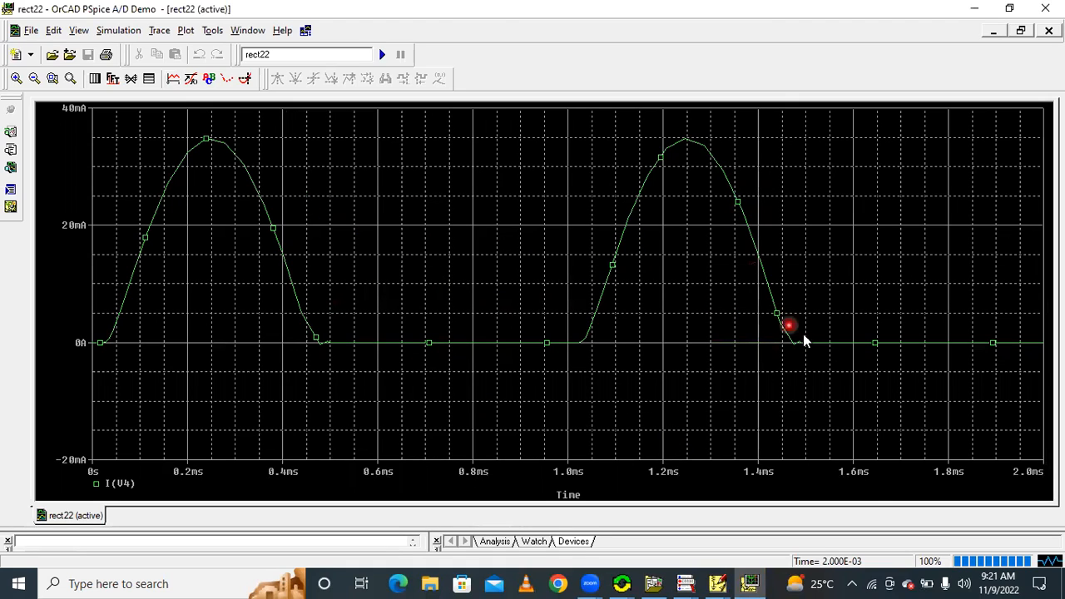
# Give the I(V4) trace a thicker line
pyautogui.rightClick(266, 206)
pyautogui.click(292, 230)
pyautogui.click(102, 139)
pyautogui.click(86, 192)
pyautogui.click(37, 207)
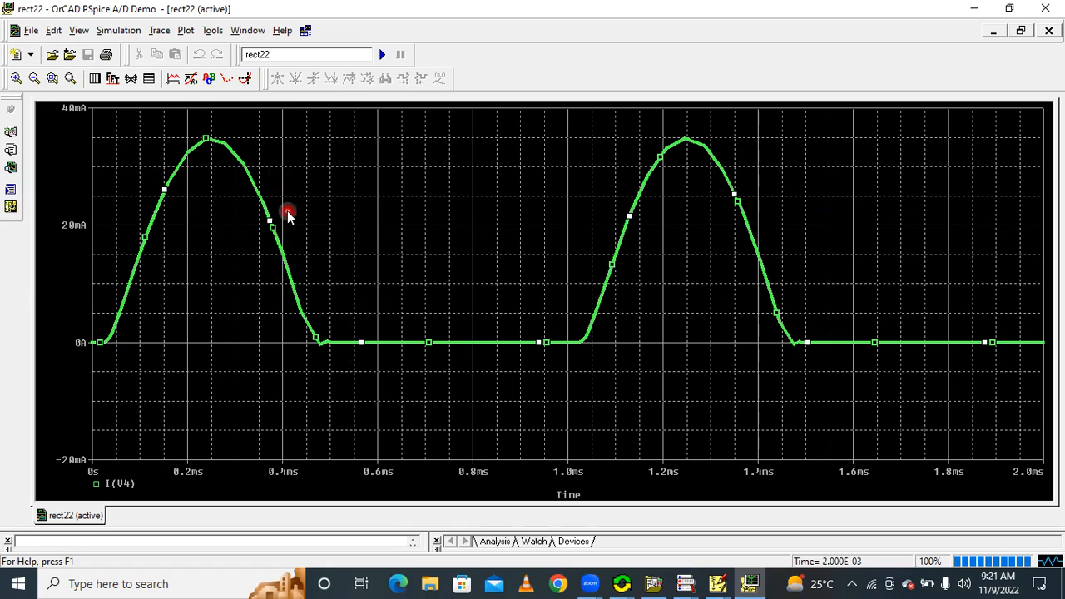
# Delete the I(V4) trace and build the expression AVG(I(V4)) for a new trace
pyautogui.click(121, 486)
pyautogui.press('Delete')
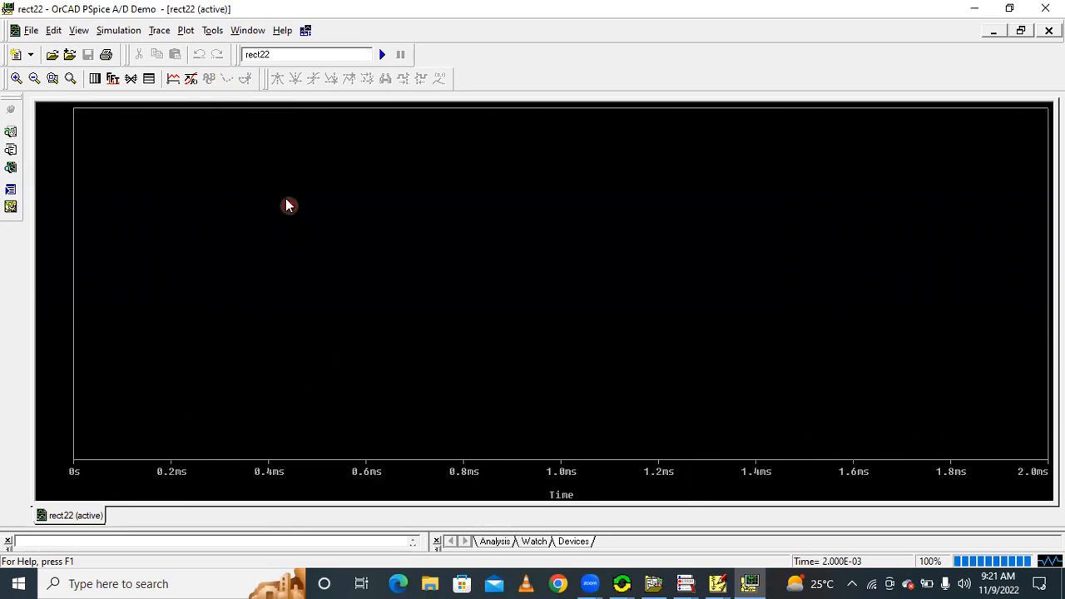
pyautogui.click(175, 80)
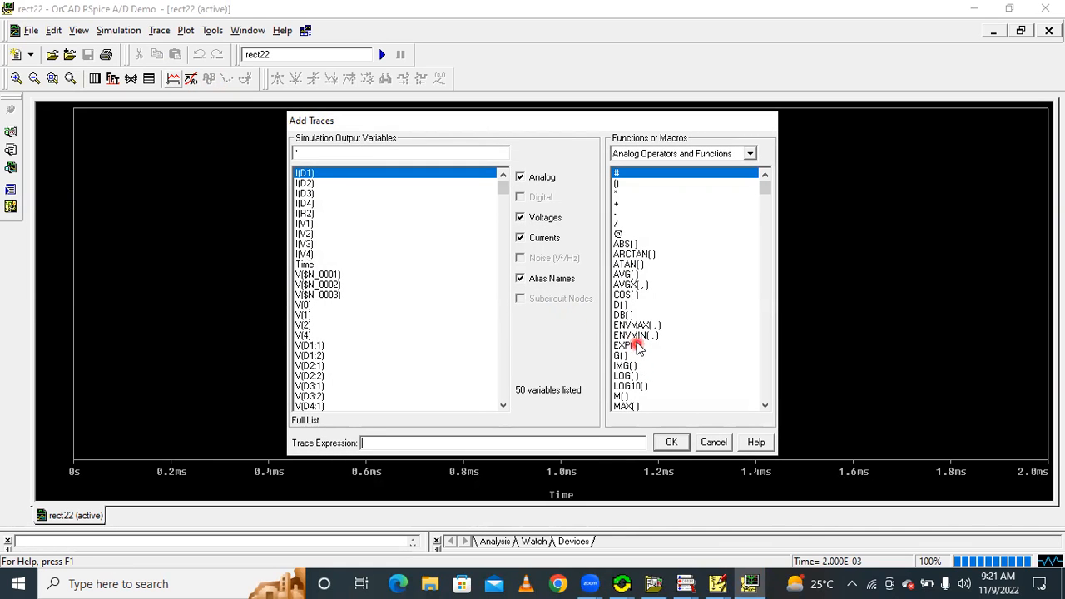
pyautogui.click(626, 275)
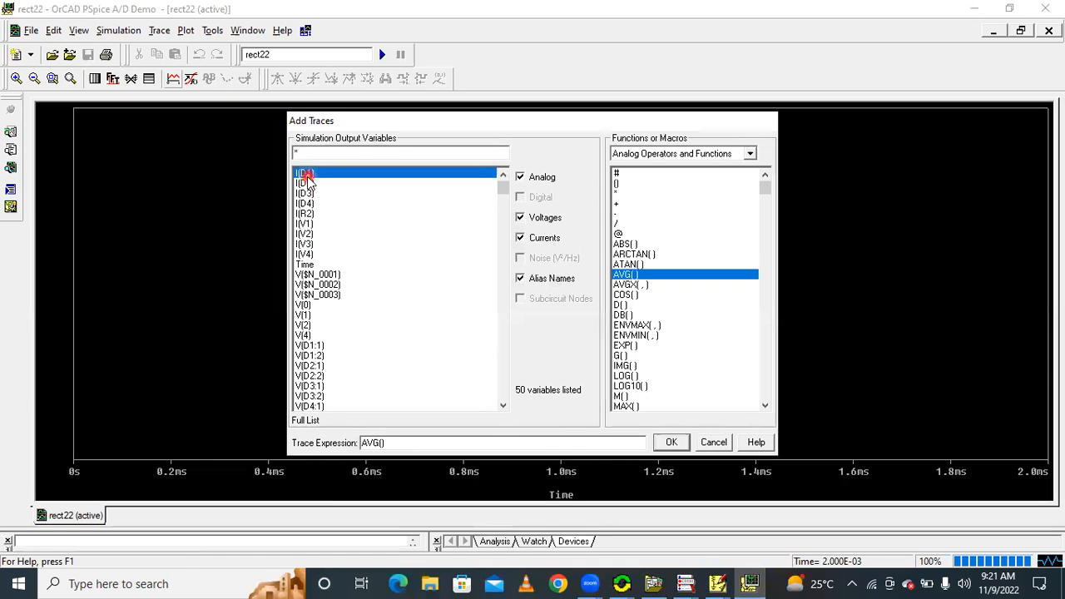
pyautogui.click(307, 255)
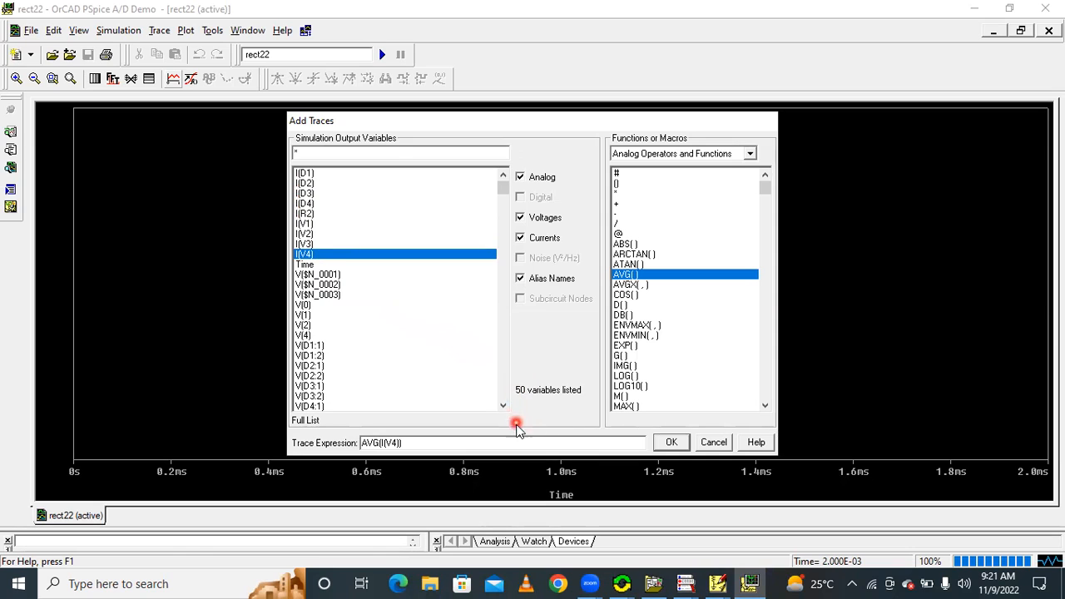
# Check where V4 sits in the rect22 schematic in PSpice Schematics, and return to PSpice A/D
pyautogui.click(718, 583)
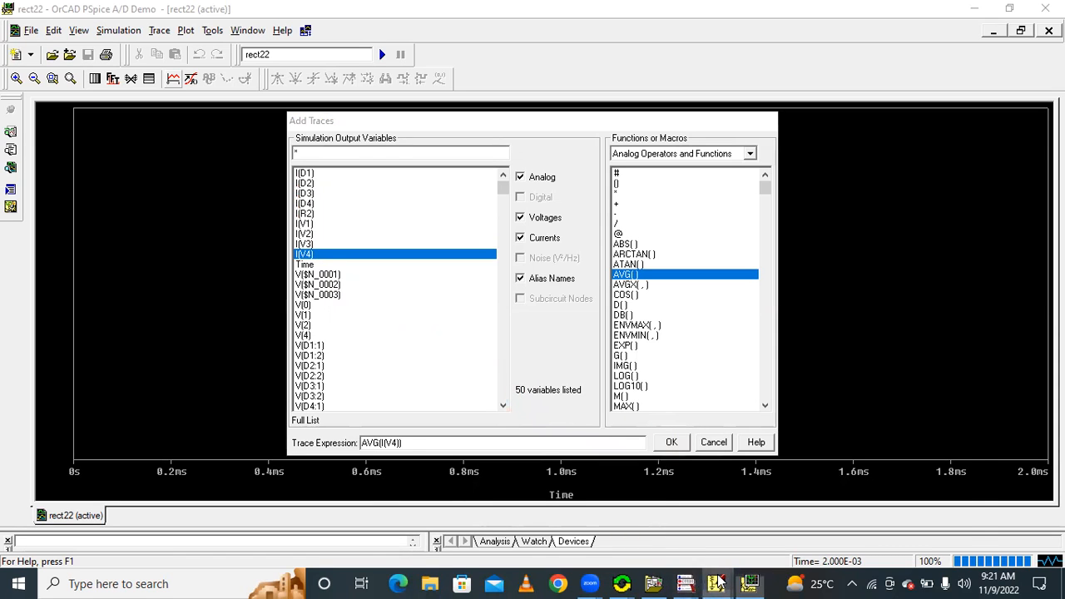
pyautogui.click(844, 527)
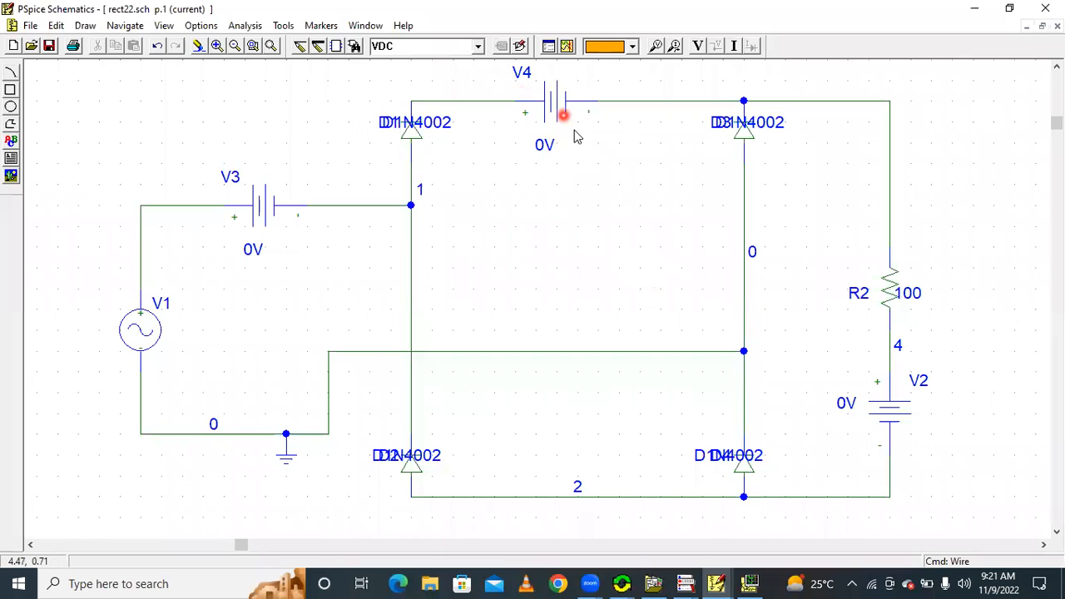
pyautogui.moveTo(721, 582)
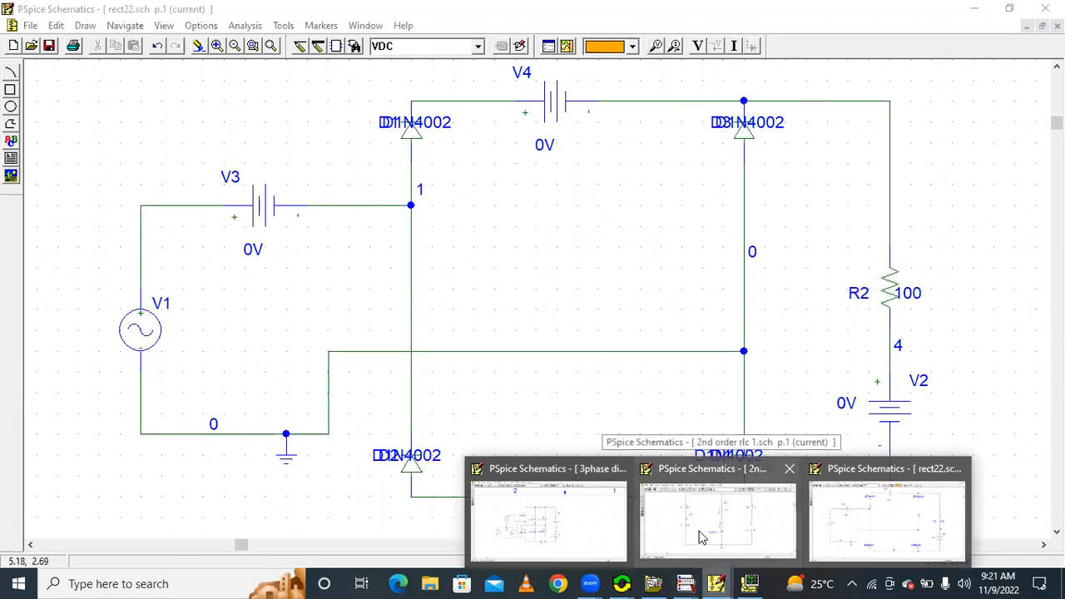
pyautogui.click(844, 507)
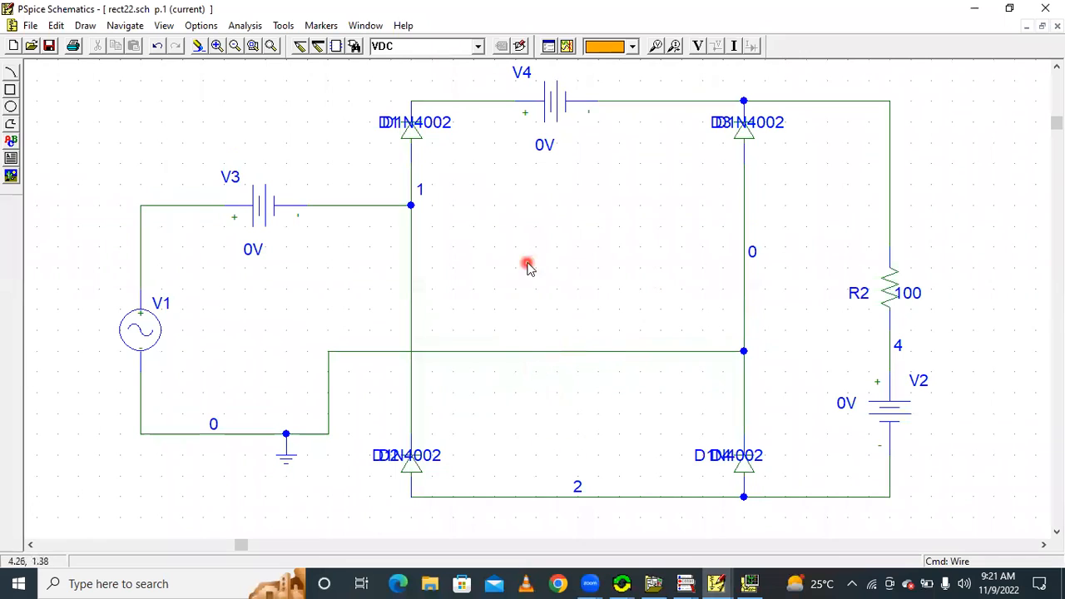
pyautogui.click(749, 583)
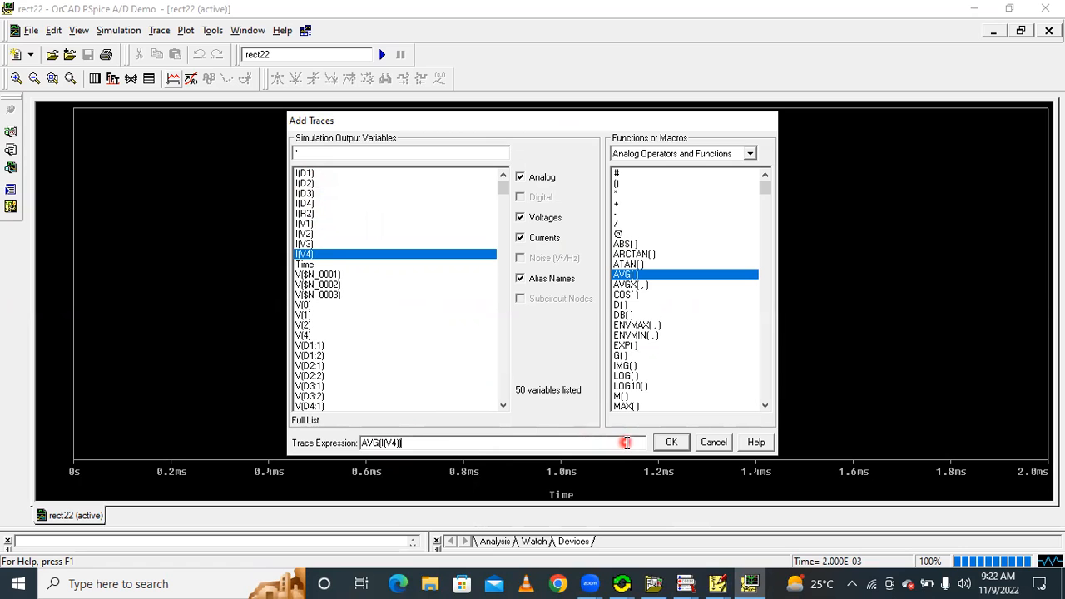
# Plot the AVG(I(V4)) expression and give its trace a thicker line
pyautogui.click(671, 442)
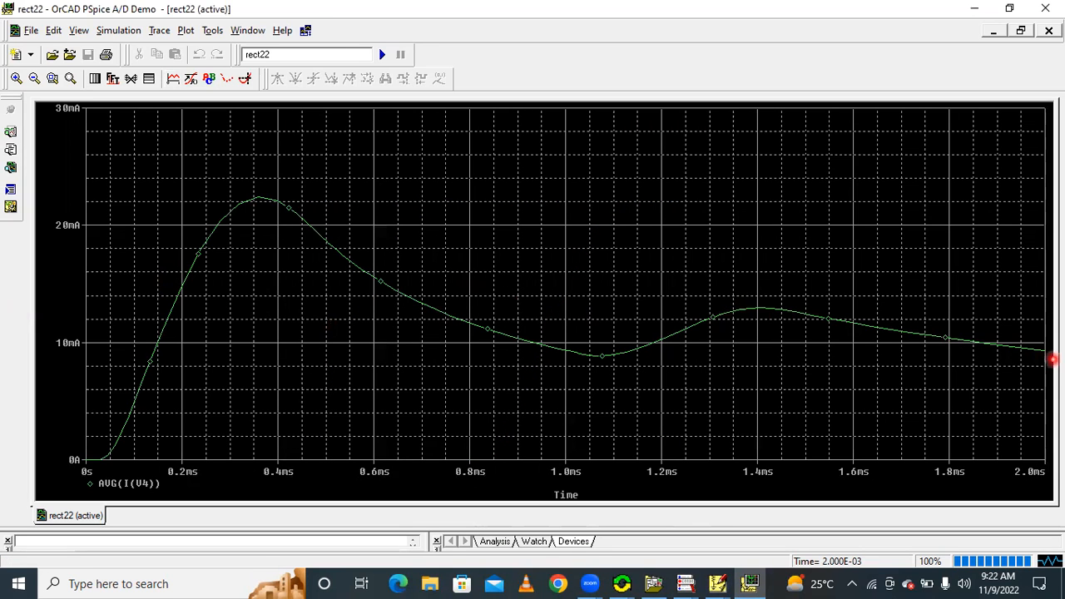
pyautogui.click(1041, 350)
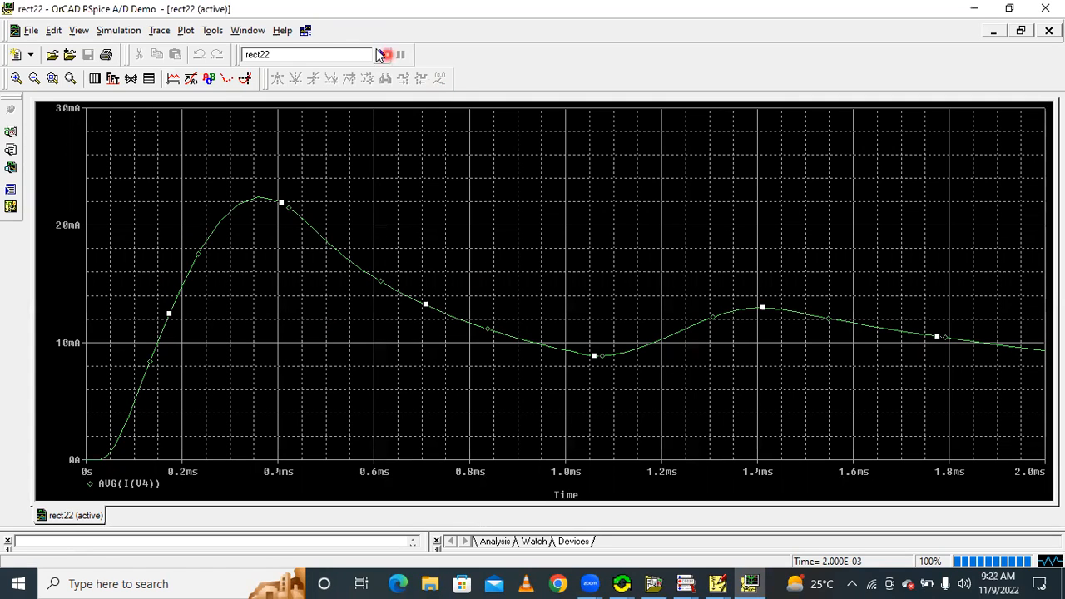
pyautogui.rightClick(298, 214)
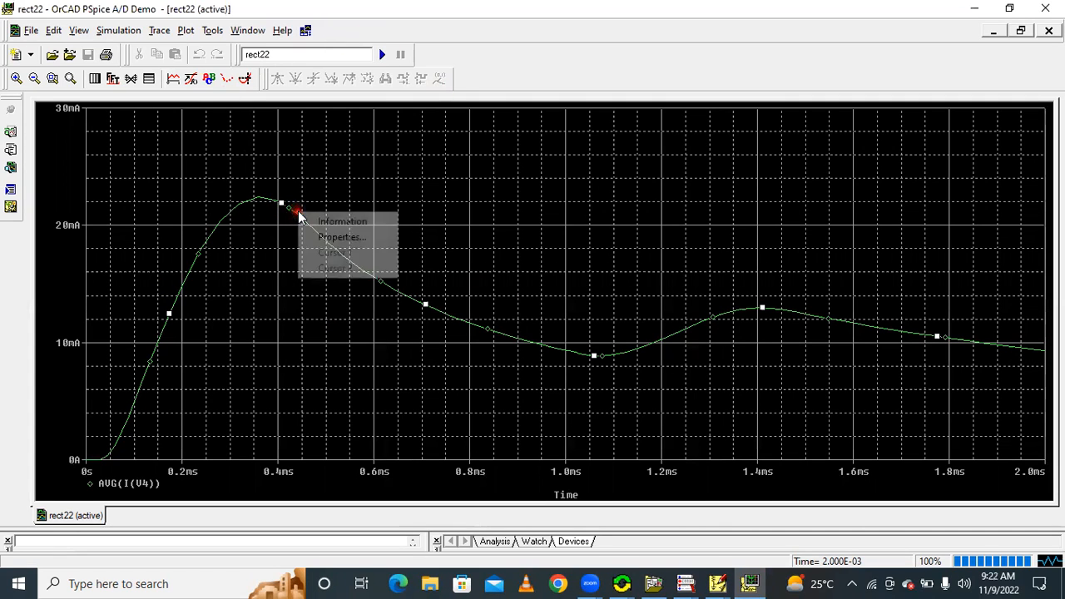
pyautogui.click(340, 237)
pyautogui.click(99, 134)
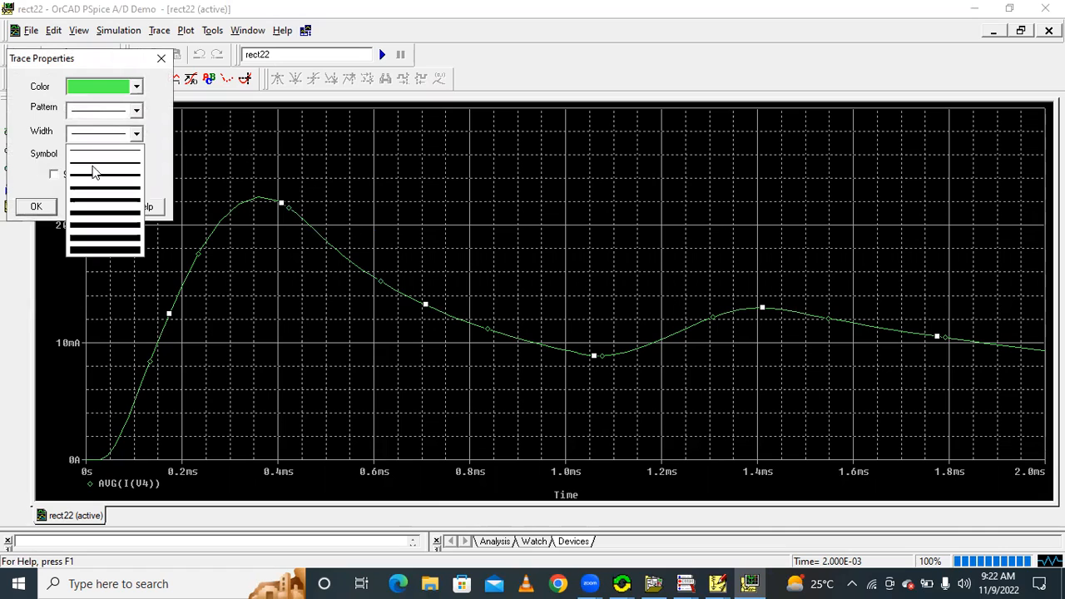
pyautogui.click(94, 177)
pyautogui.click(37, 206)
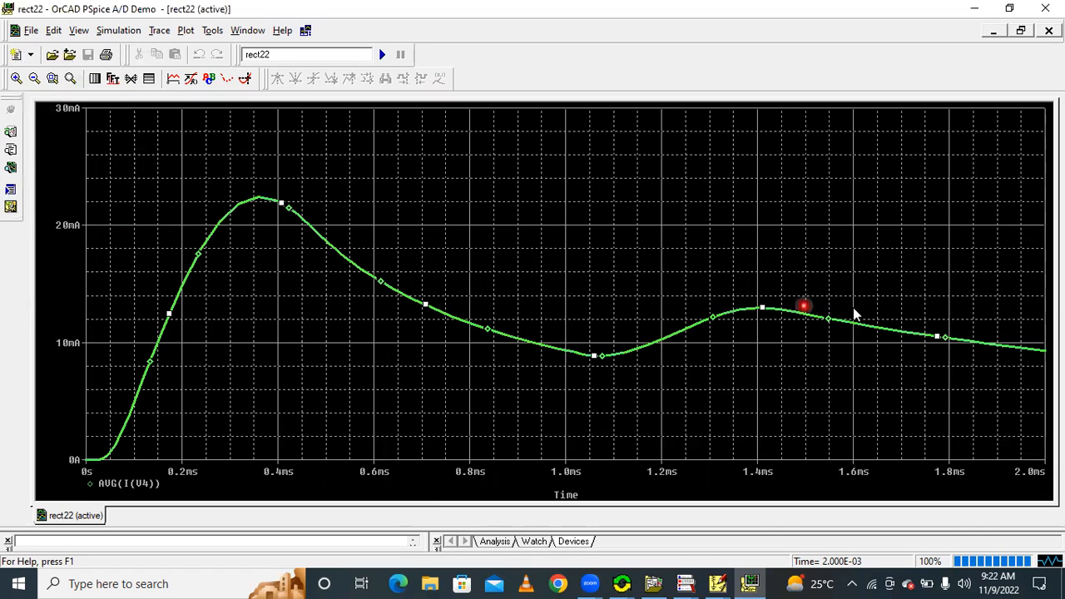
# Turn on the probe cursor and read the AVG(I(V4)) trace at its end near 2 ms
pyautogui.click(245, 78)
pyautogui.click(1038, 349)
pyautogui.click(1041, 350)
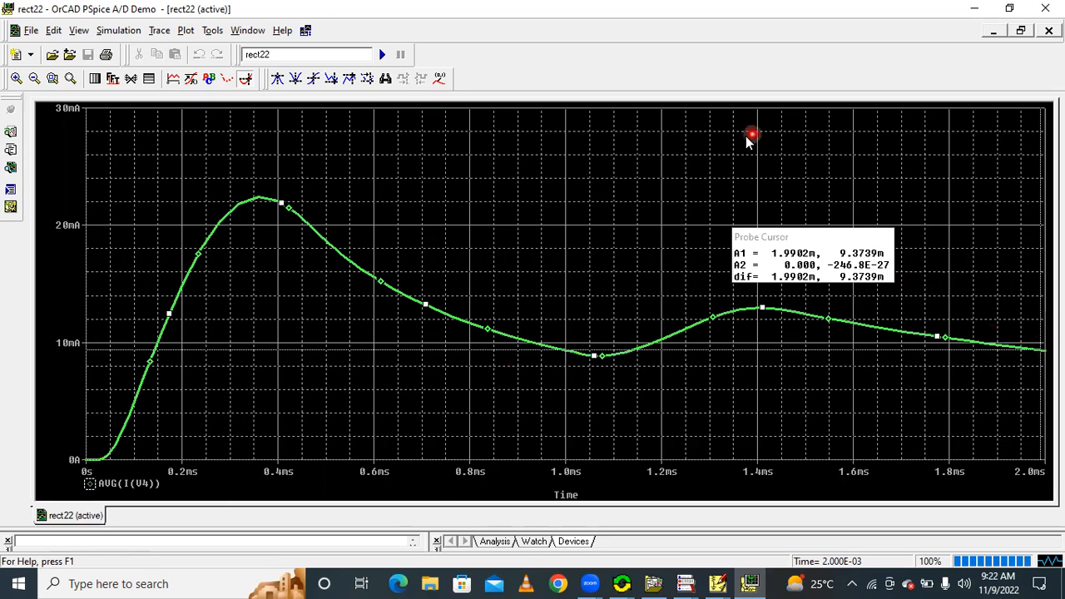
pyautogui.click(747, 28)
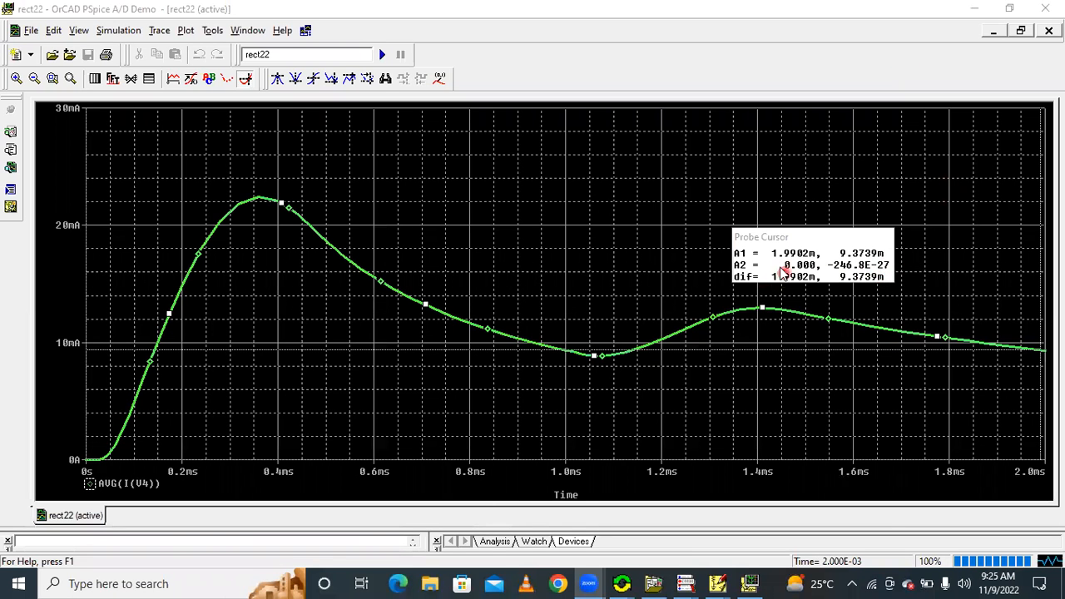
# Delete the AVG(I(V4)) trace and start adding a new trace, browsing the analog functions for RMS
pyautogui.click(139, 490)
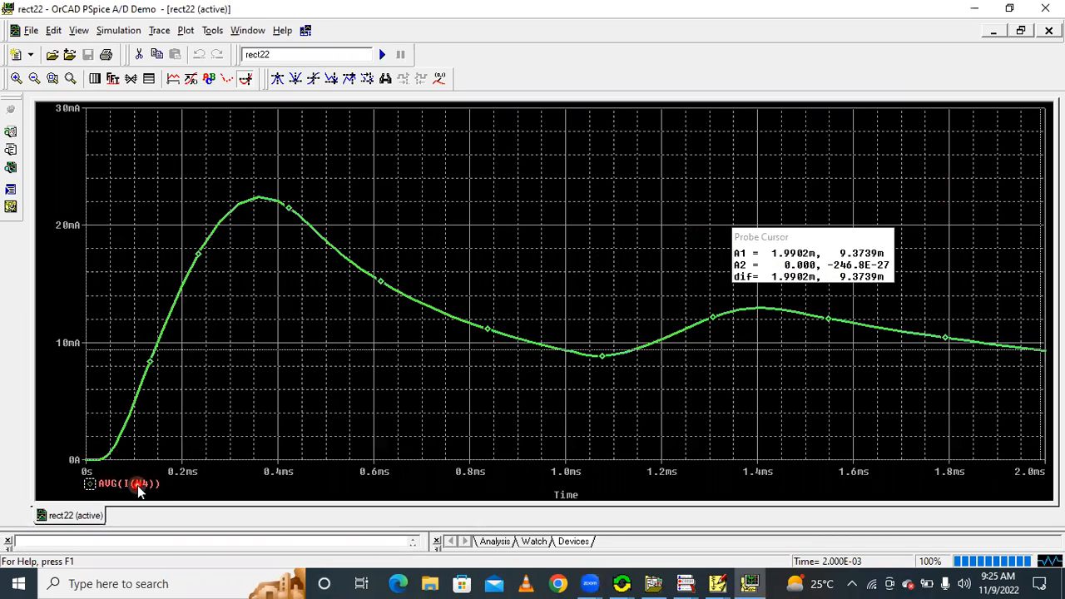
pyautogui.press('Delete')
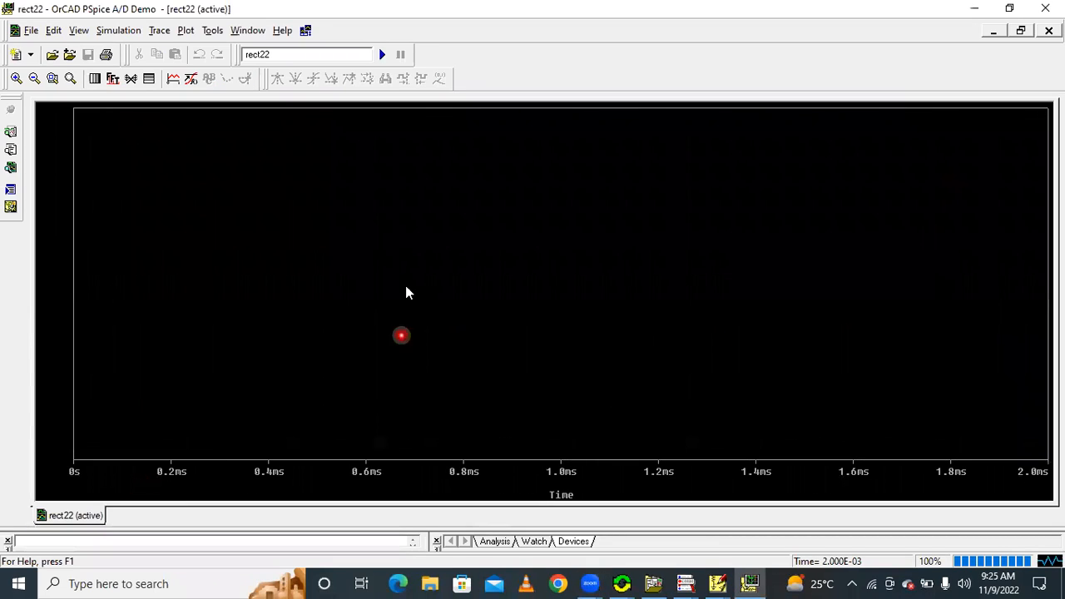
pyautogui.click(173, 79)
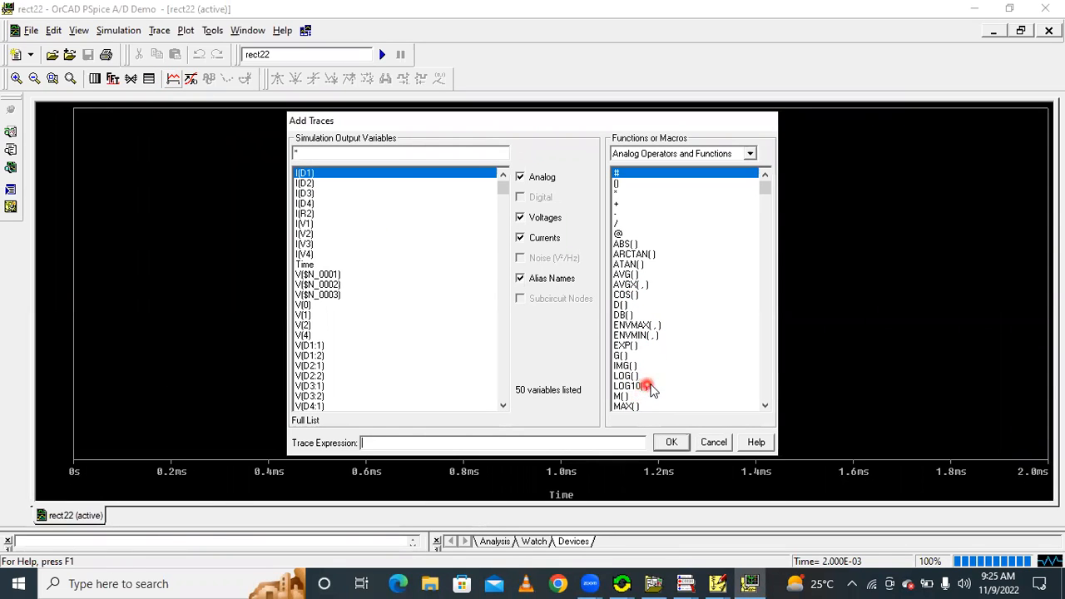
pyautogui.click(765, 406)
pyautogui.click(764, 406)
pyautogui.doubleClick(765, 406)
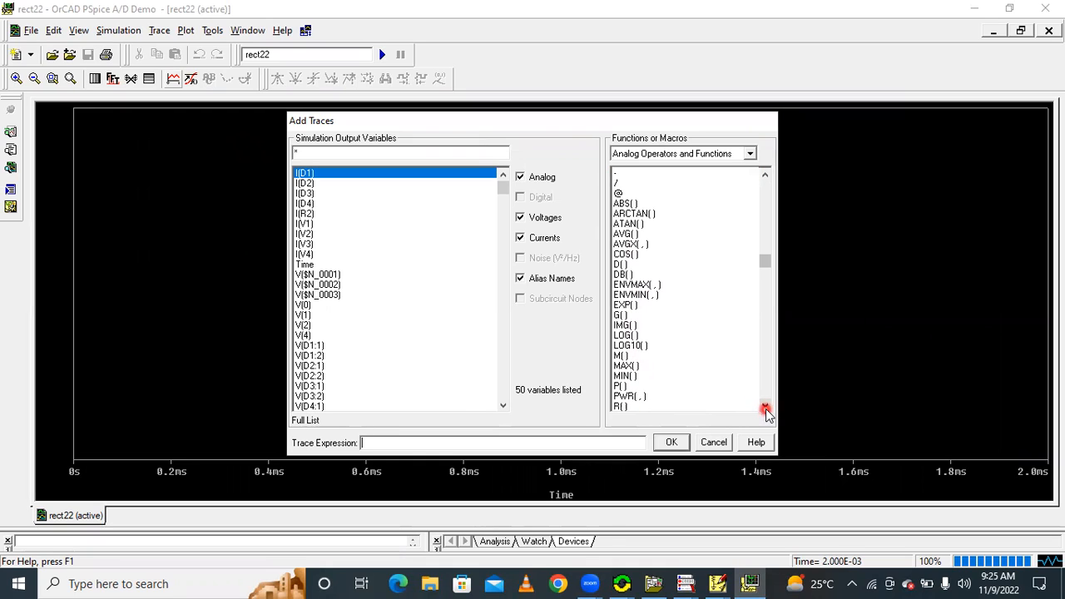
pyautogui.doubleClick(765, 406)
pyautogui.click(630, 405)
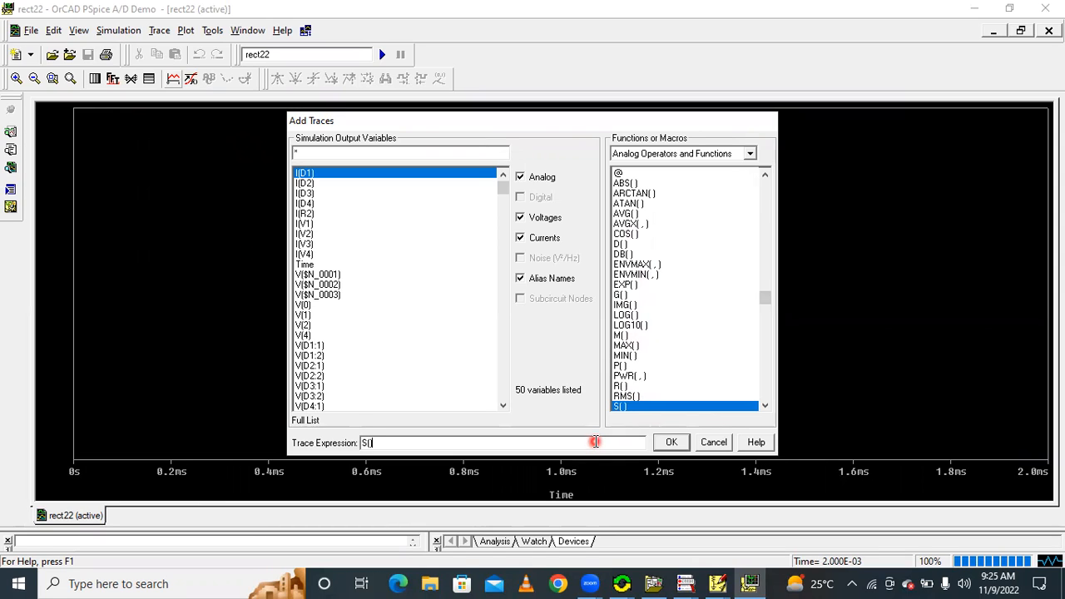
pyautogui.press('BackSpace')
pyautogui.press('BackSpace')
pyautogui.press('BackSpace')
# Plot the RMS value of the V4 current with the expression RMS(I(V4))
pyautogui.click(639, 397)
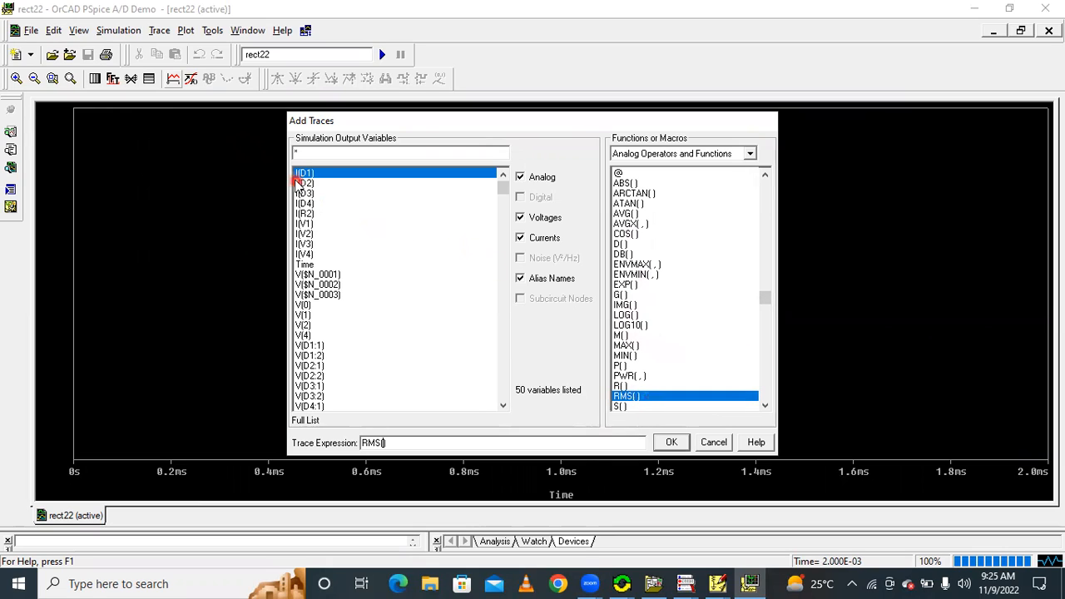
pyautogui.click(312, 254)
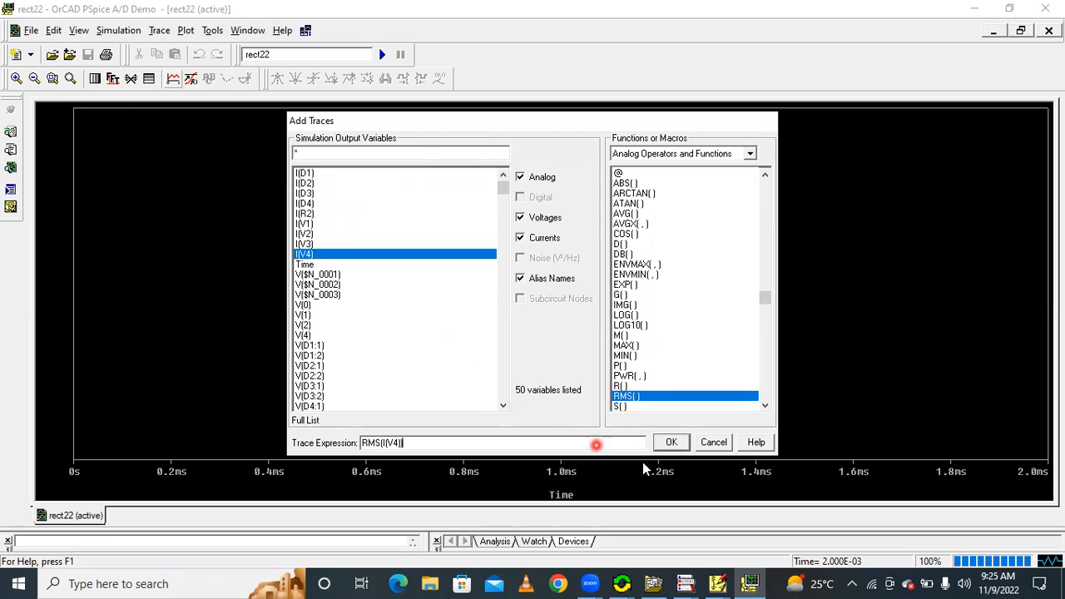
pyautogui.click(671, 442)
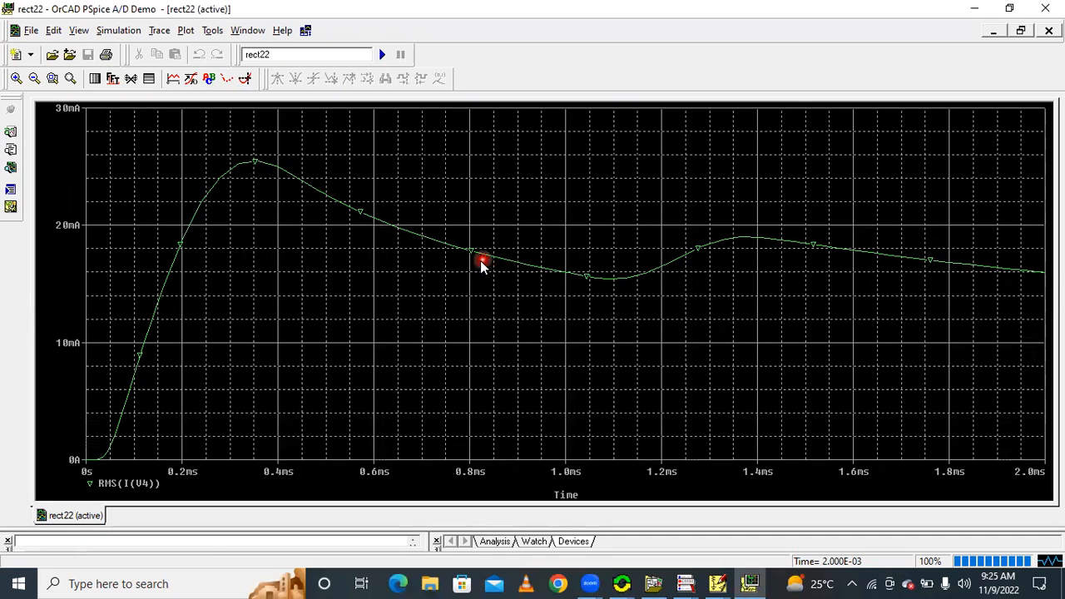
# Give the RMS(I(V4)) trace a thicker line
pyautogui.rightClick(493, 262)
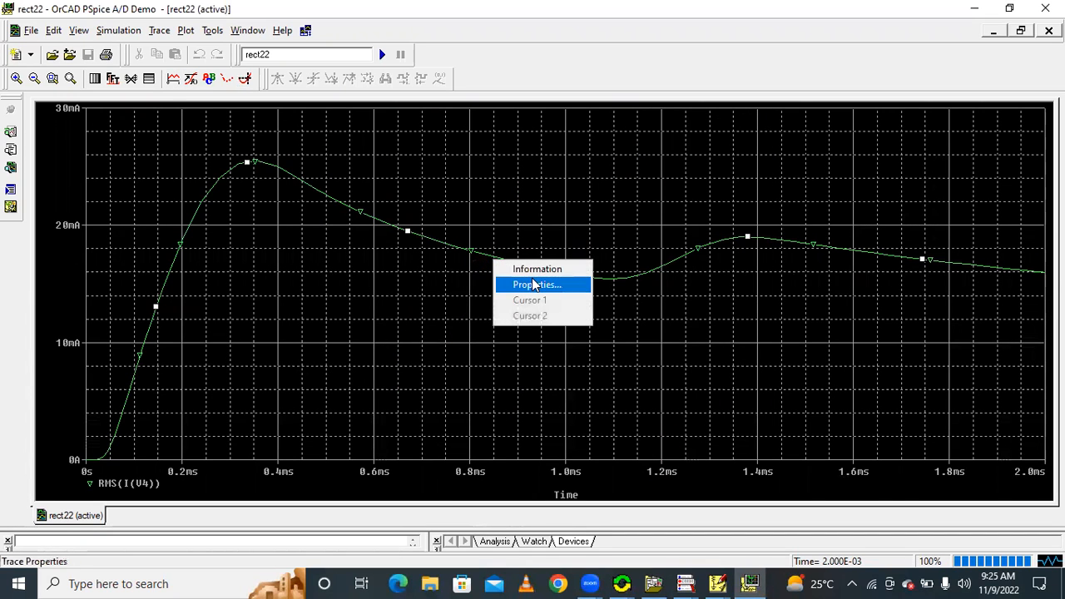
pyautogui.click(536, 283)
pyautogui.click(86, 133)
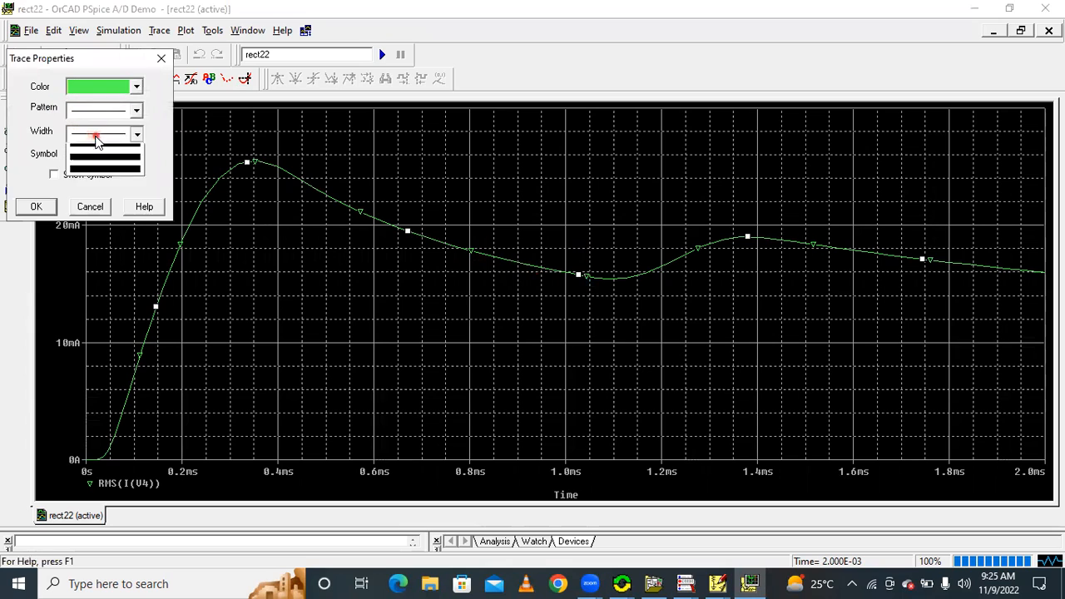
pyautogui.click(85, 187)
pyautogui.click(36, 206)
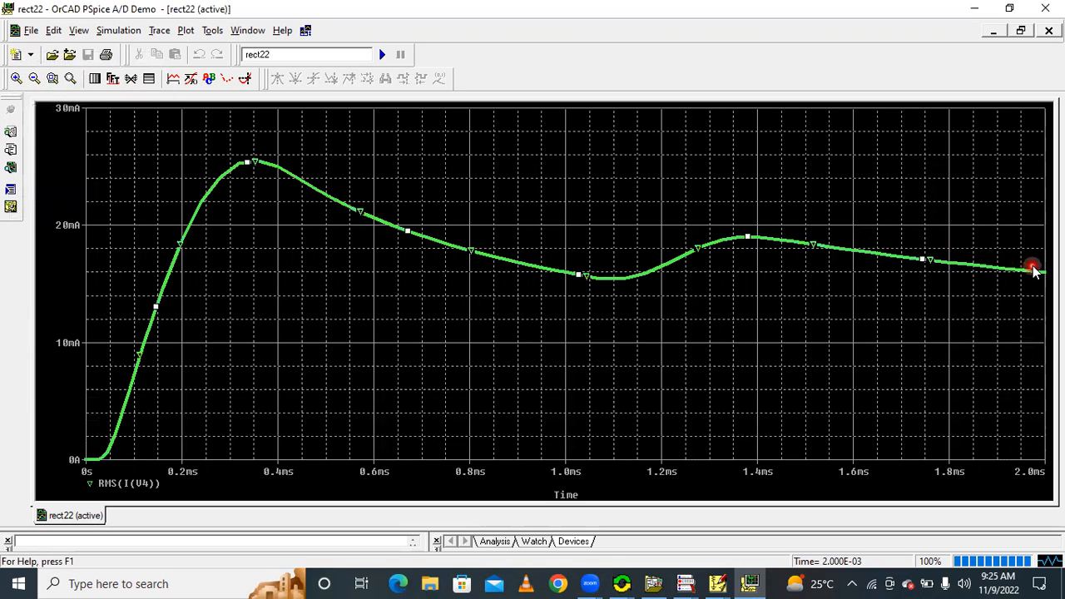
# Turn on the probe cursor and read the RMS(I(V4)) trace at its end near 2 ms
pyautogui.click(244, 78)
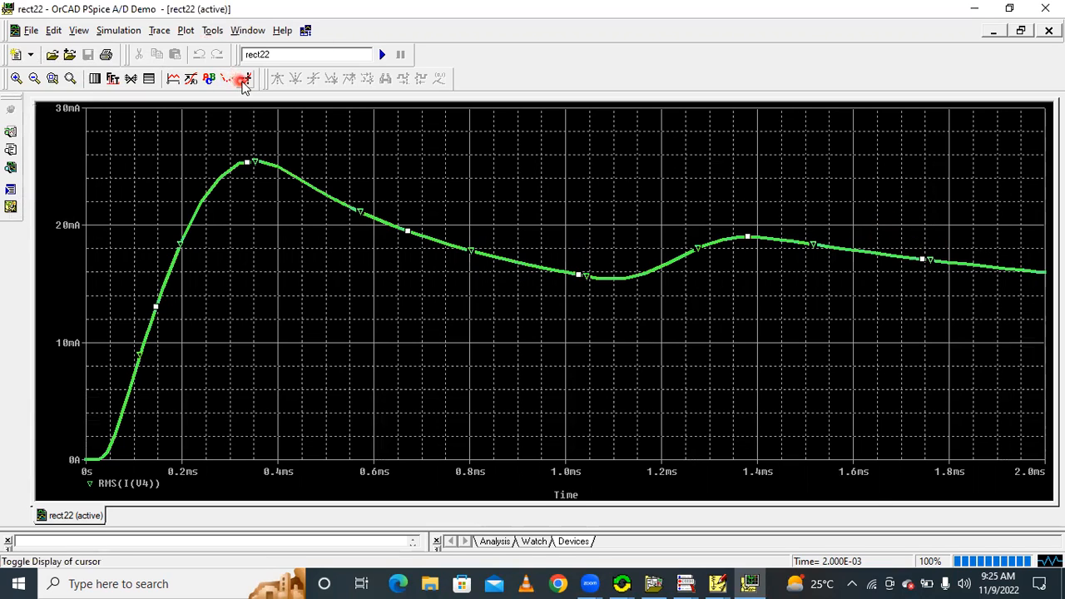
pyautogui.click(1040, 271)
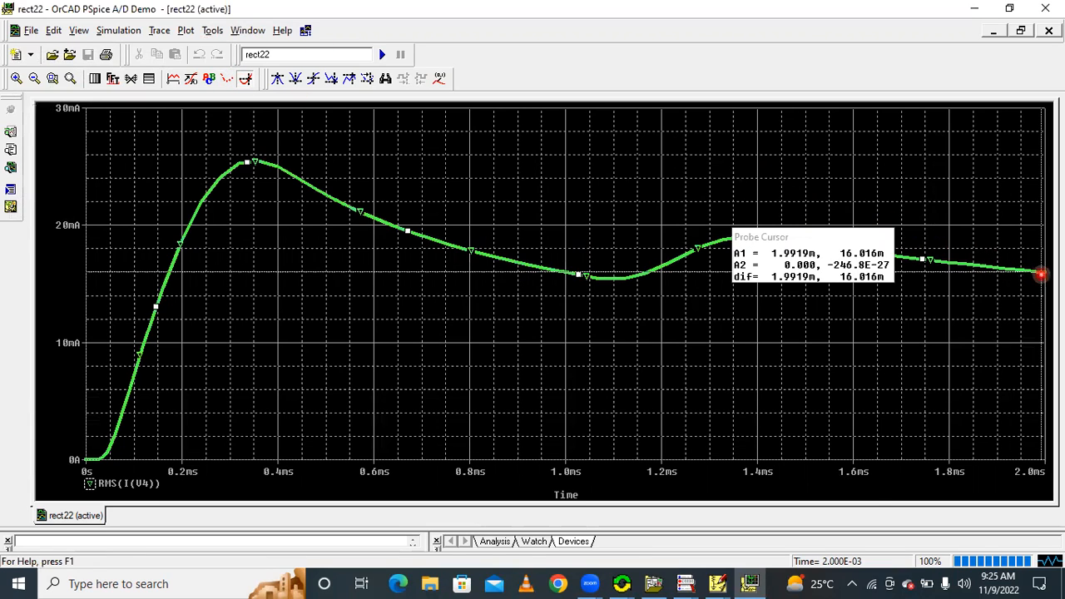